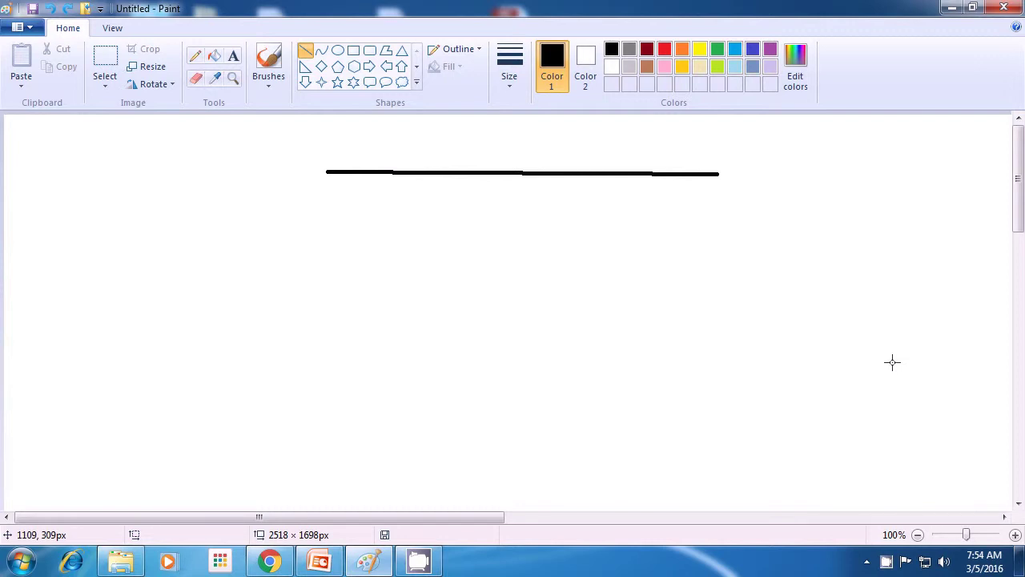
Redo the undone horizontal lines beneath the first black line, one after another.
{"action": "key", "text": "ctrl+y"}
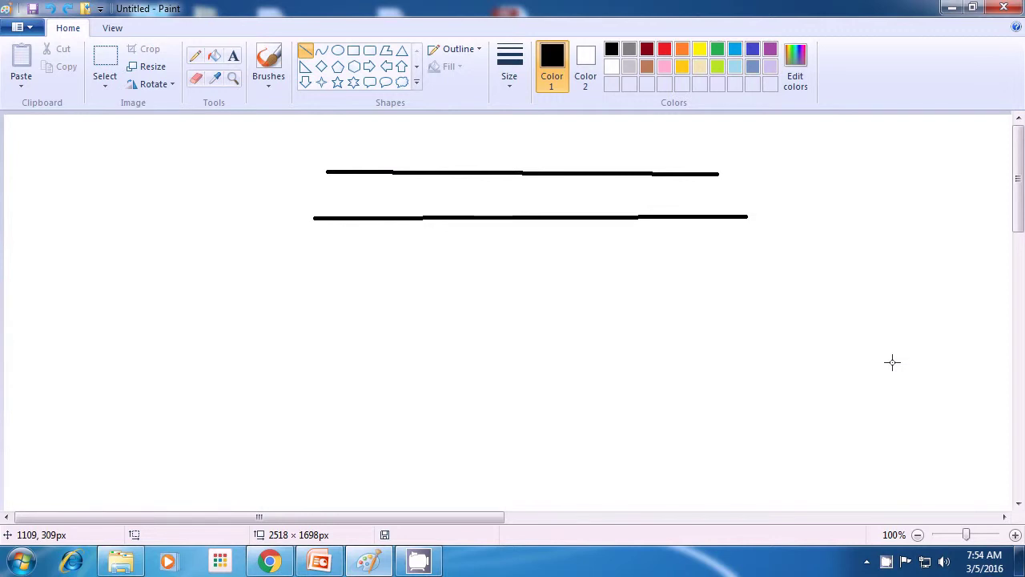
{"action": "key", "text": "ctrl+y"}
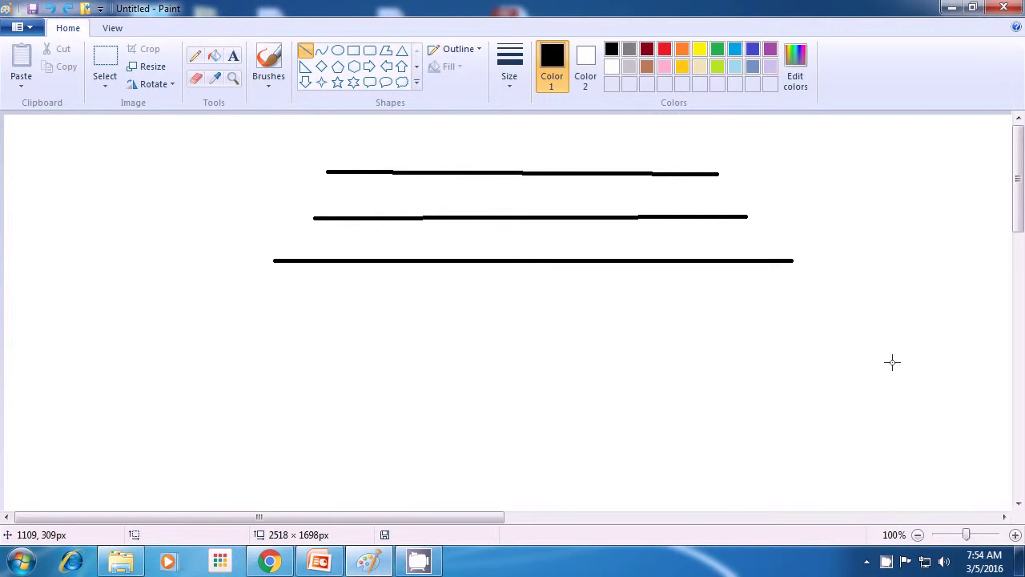
{"action": "key", "text": "ctrl+y"}
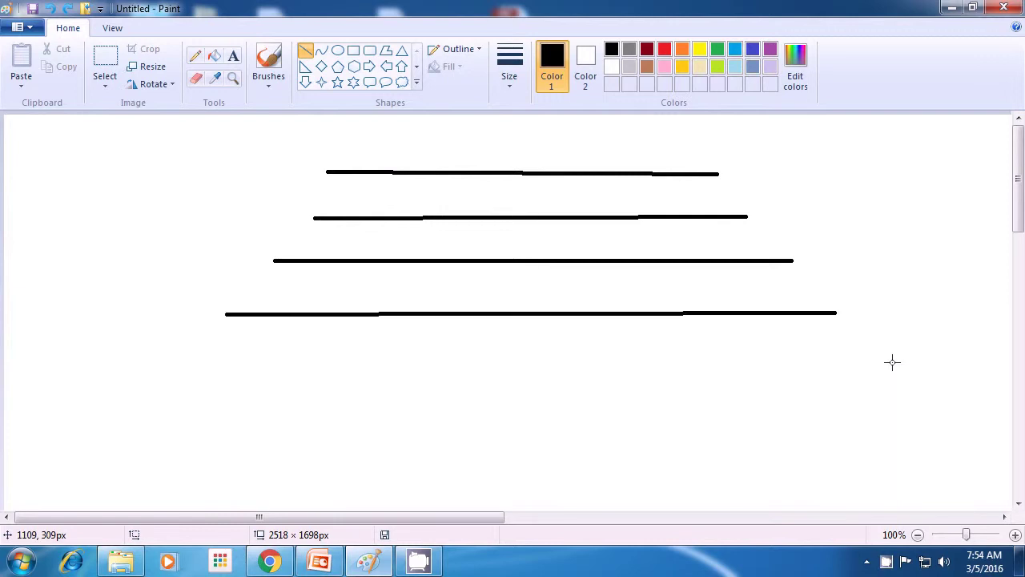
{"action": "key", "text": "ctrl+y"}
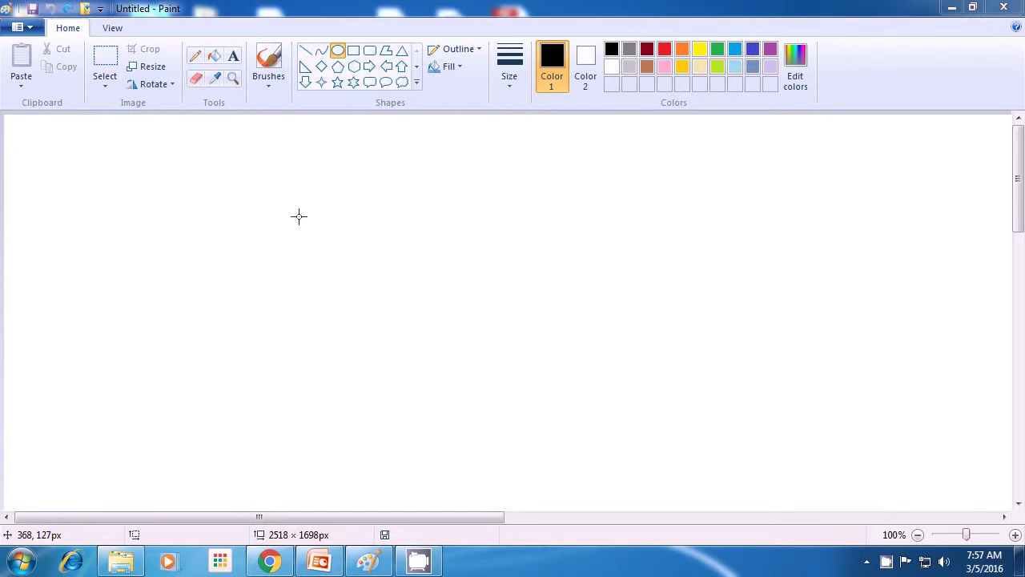
Draw a small black-outlined circle on the blank canvas with the Oval shape.
{"action": "left_click", "coordinate": [340, 54]}
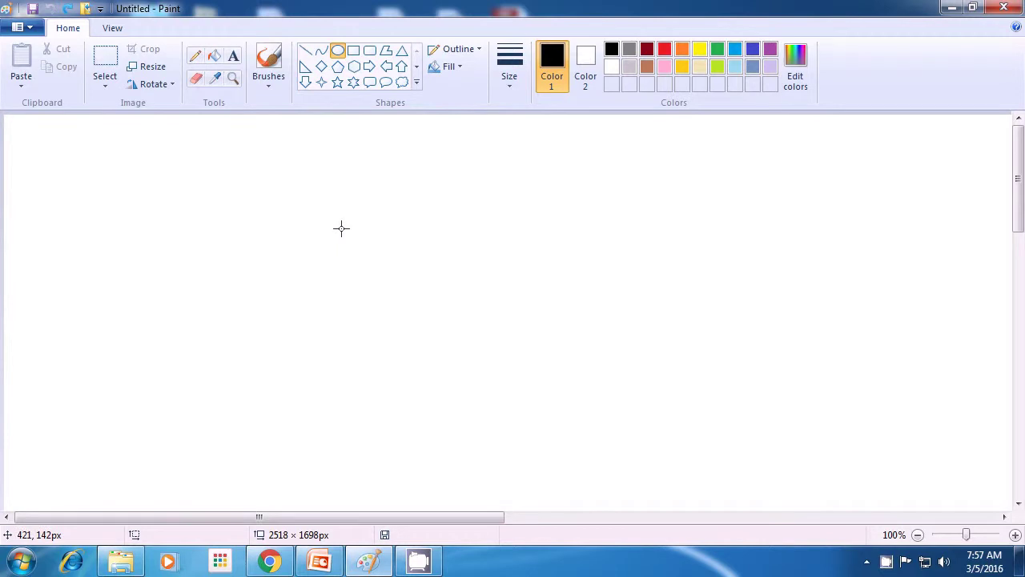
{"action": "left_click_drag", "start_coordinate": [341, 228], "coordinate": [375, 266]}
{"action": "left_click", "coordinate": [405, 264]}
Copy the circle using a rectangular selection of about 123 × 110 px and place the pasted copy diagonally below and right of the original.
{"action": "left_click", "coordinate": [106, 89]}
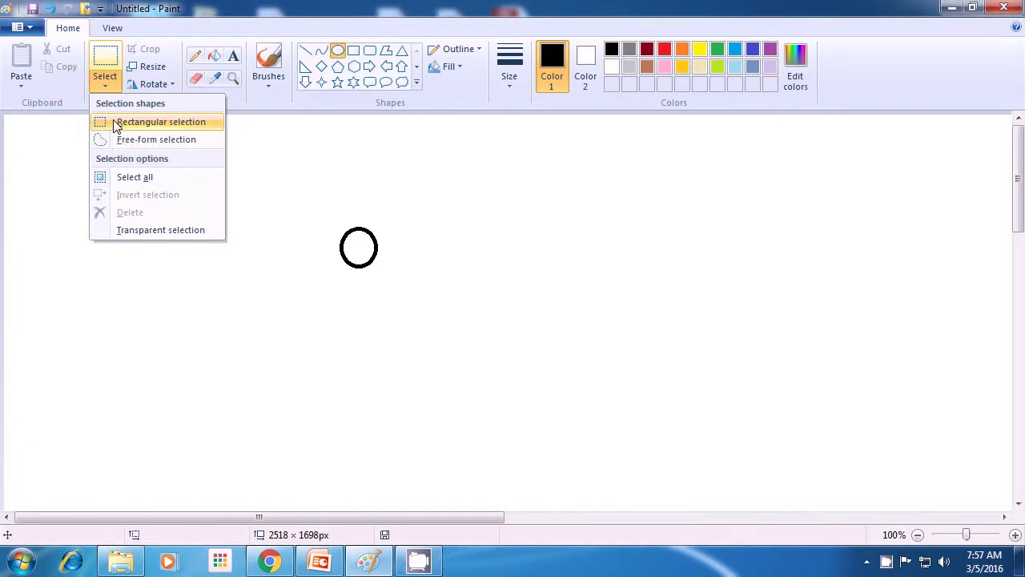
{"action": "left_click", "coordinate": [116, 126]}
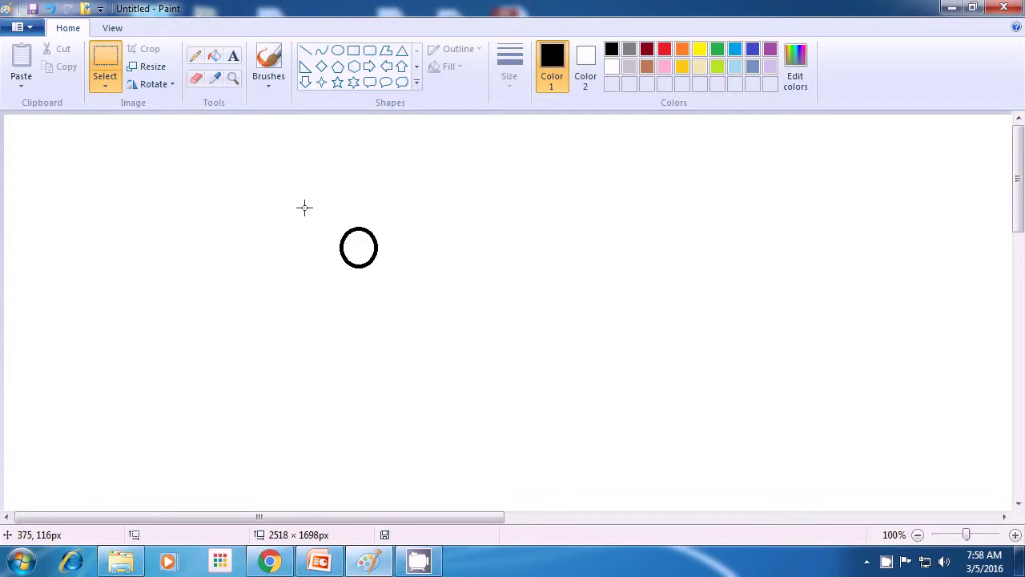
{"action": "left_click_drag", "start_coordinate": [305, 208], "coordinate": [403, 295]}
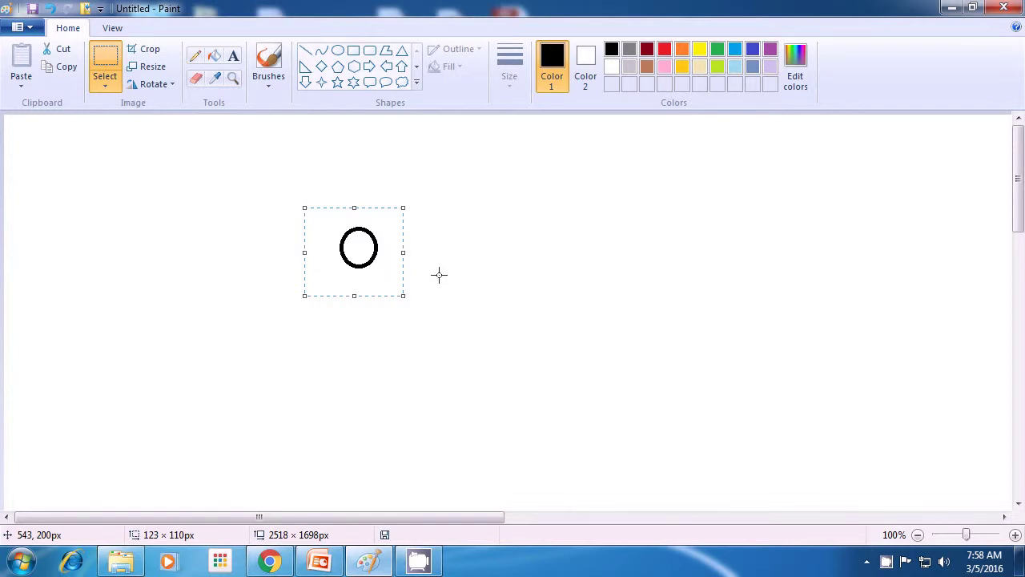
{"action": "key", "text": "ctrl+c"}
{"action": "key", "text": "ctrl+v"}
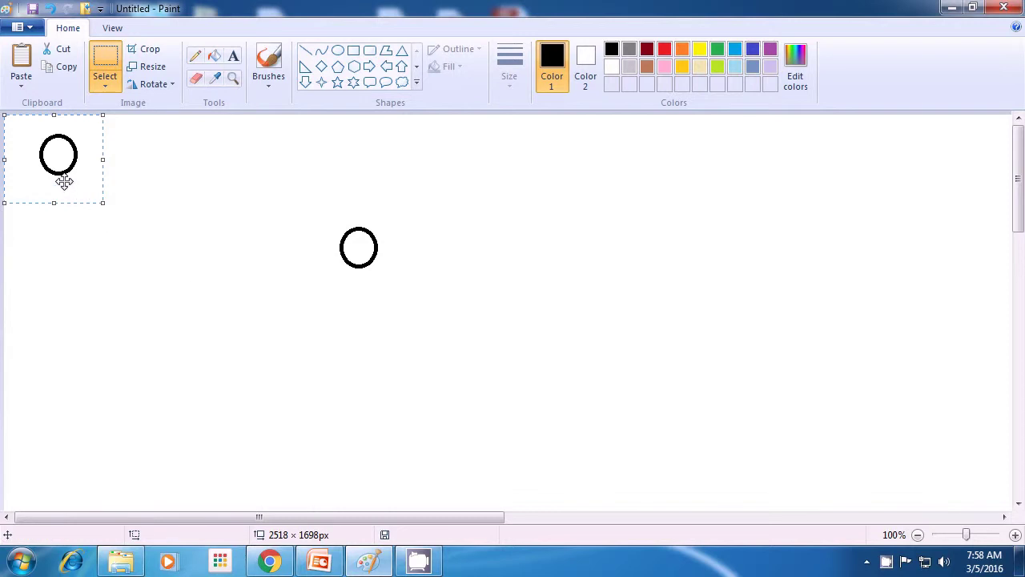
{"action": "left_click_drag", "start_coordinate": [64, 190], "coordinate": [389, 285]}
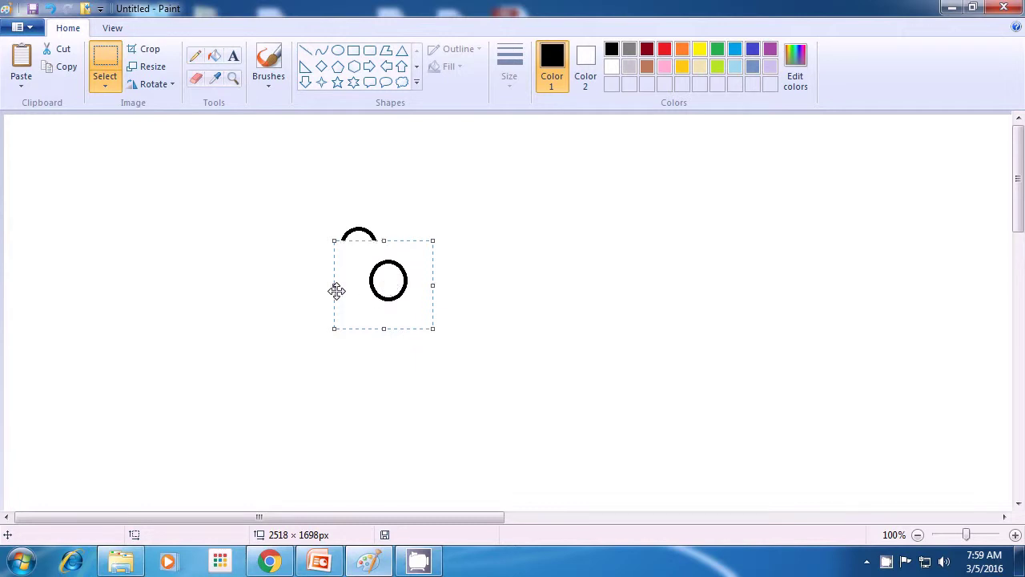
Enable transparent selection for the pasted circle copy and deselect it.
{"action": "left_click", "coordinate": [104, 88]}
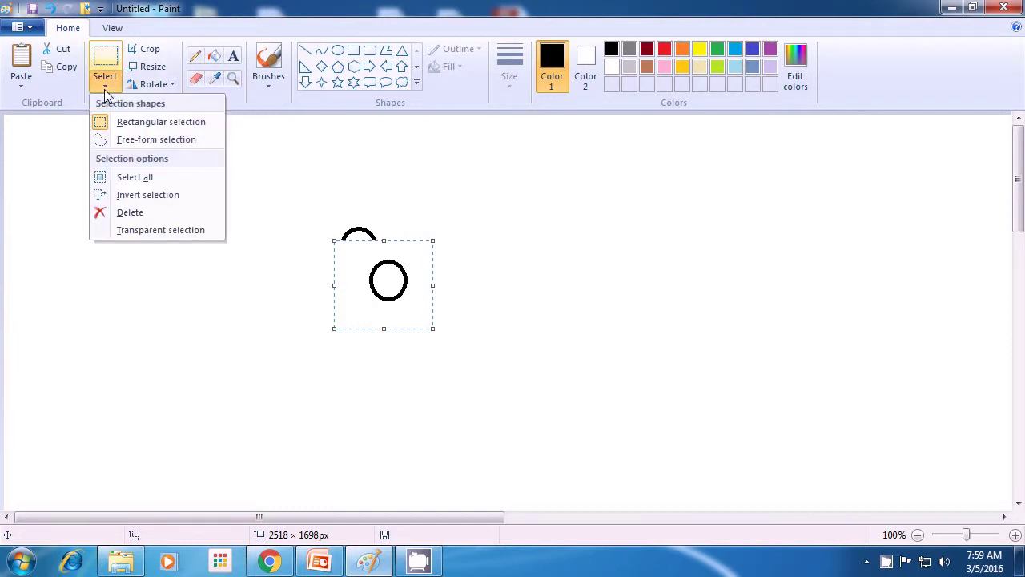
{"action": "left_click", "coordinate": [145, 229]}
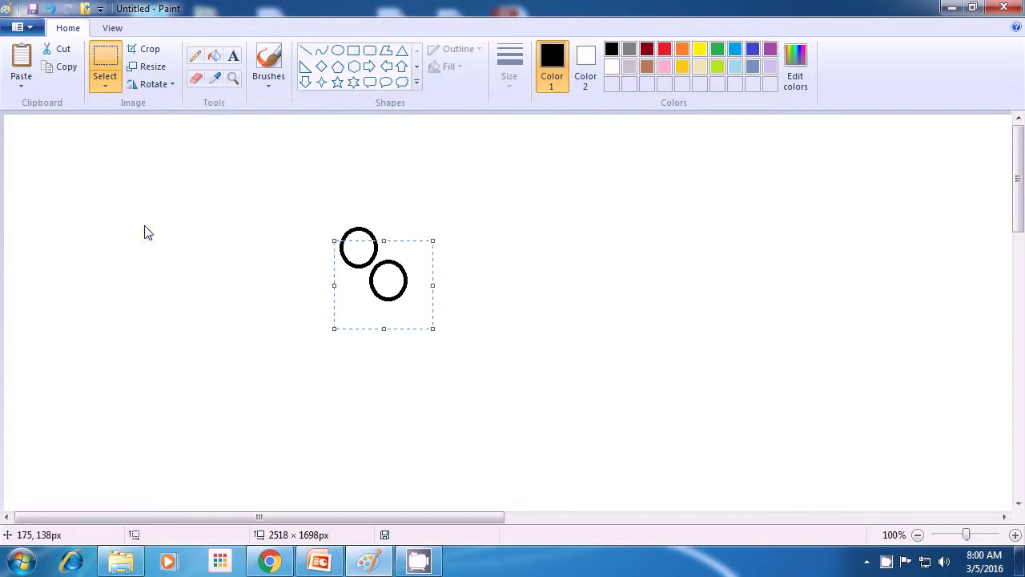
{"action": "left_click", "coordinate": [145, 232]}
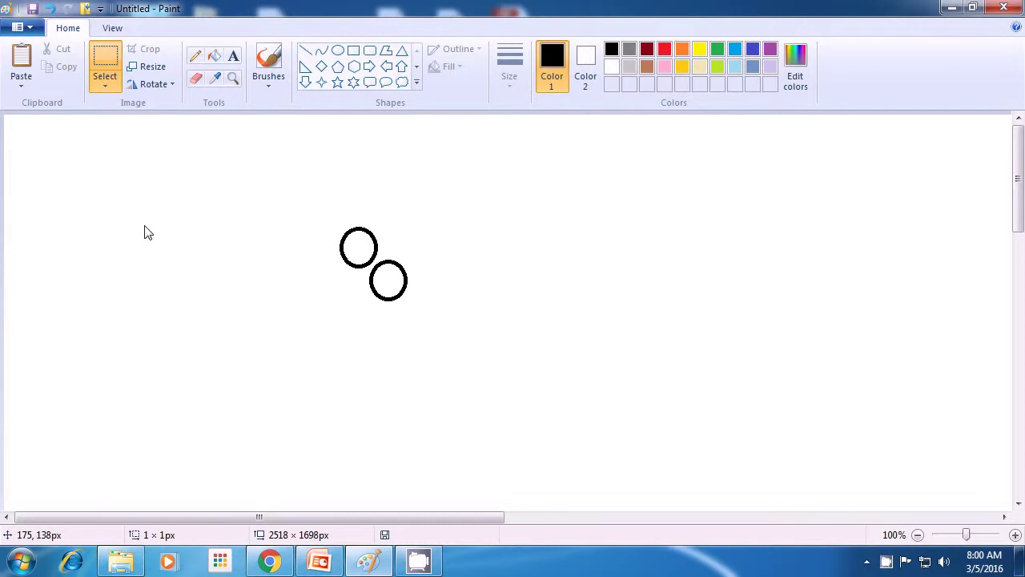
Paste another copy of the circle and place it between the two circles so it overlaps both.
{"action": "key", "text": "ctrl+v"}
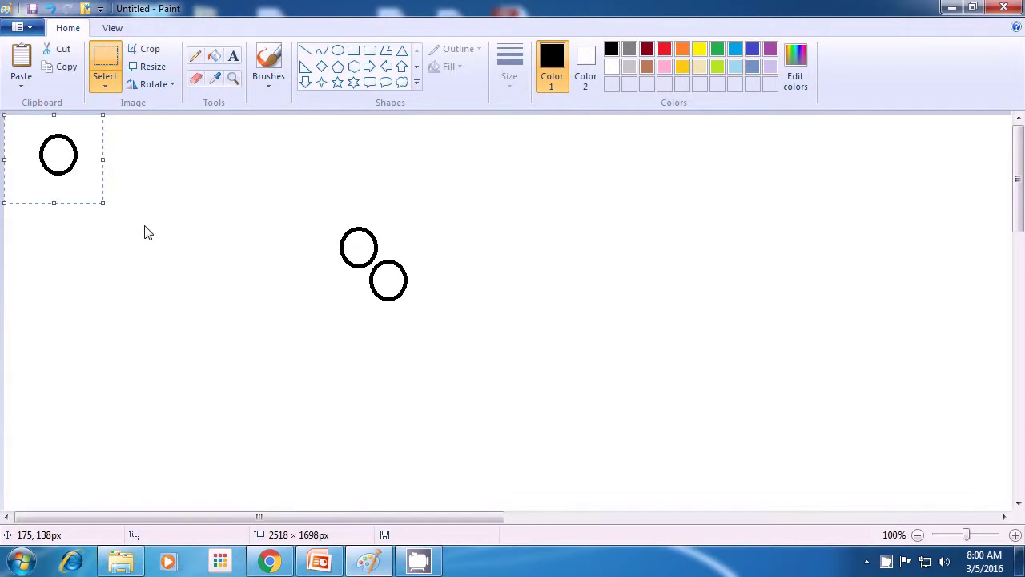
{"action": "left_click_drag", "start_coordinate": [71, 153], "coordinate": [380, 267]}
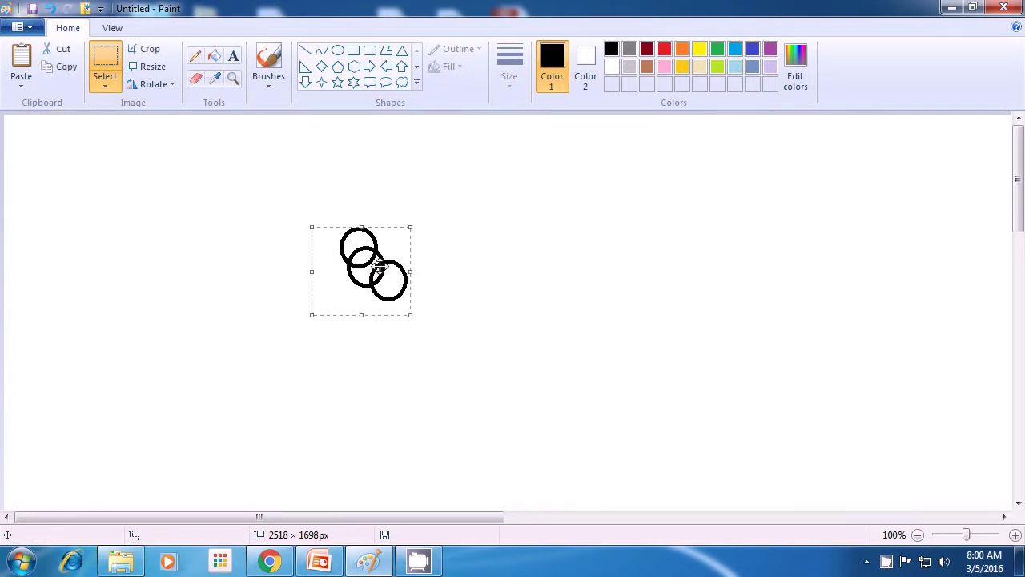
{"action": "left_click", "coordinate": [469, 260]}
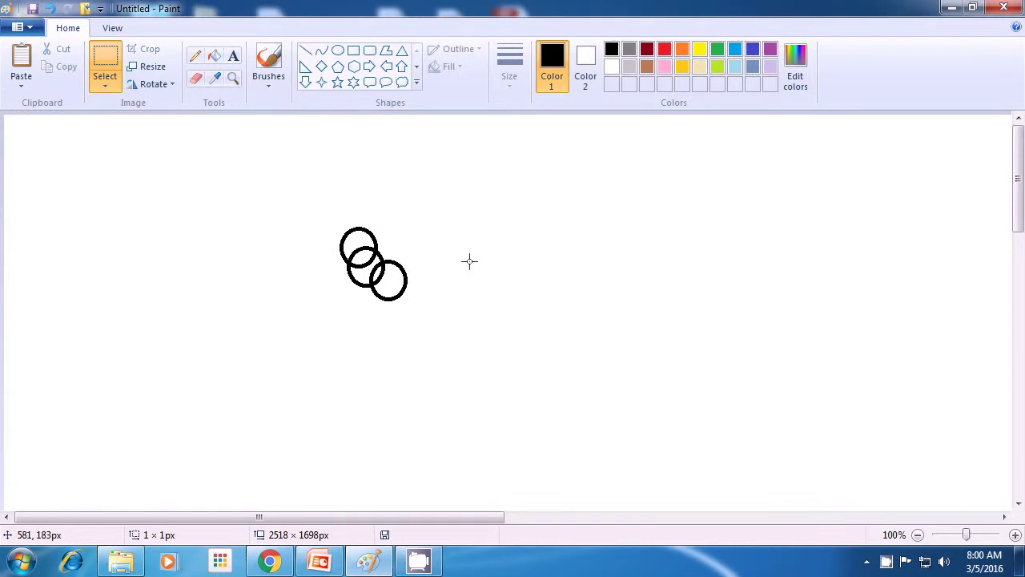
Paste three more copies of the circle and spread them across the lower left, lower middle and lower right of the canvas.
{"action": "key", "text": "ctrl+v"}
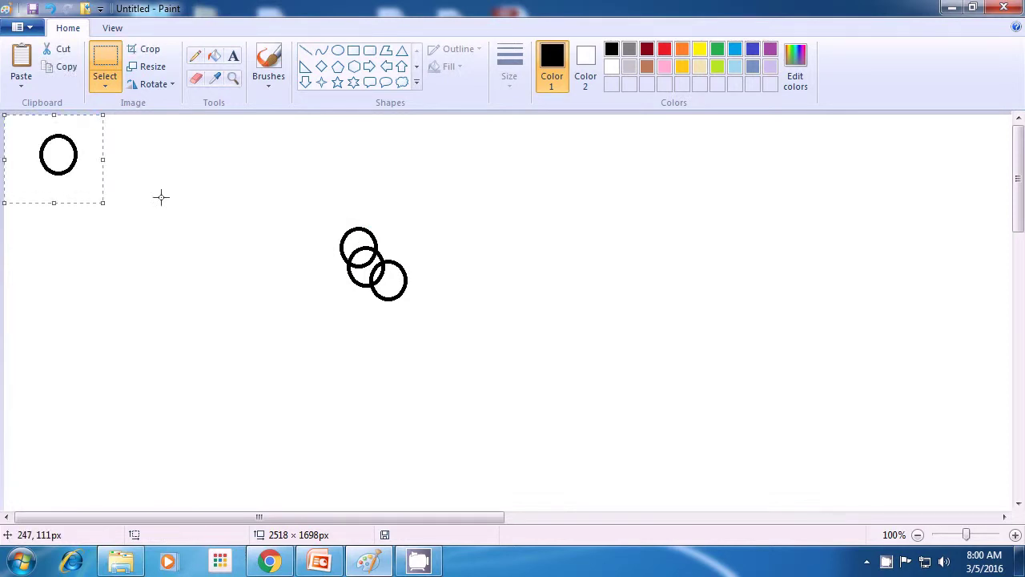
{"action": "left_click_drag", "start_coordinate": [50, 184], "coordinate": [74, 463]}
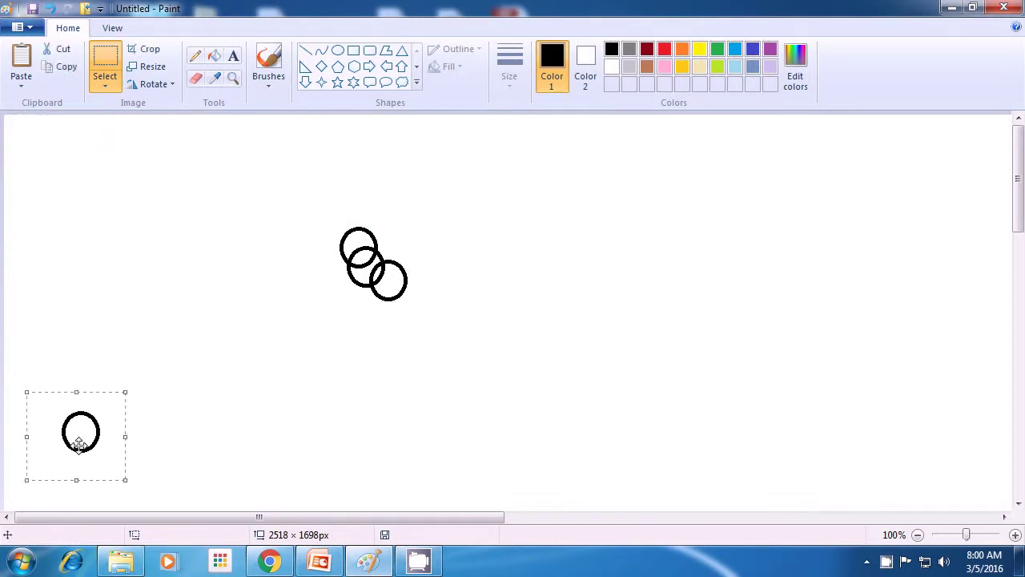
{"action": "left_click", "coordinate": [257, 379]}
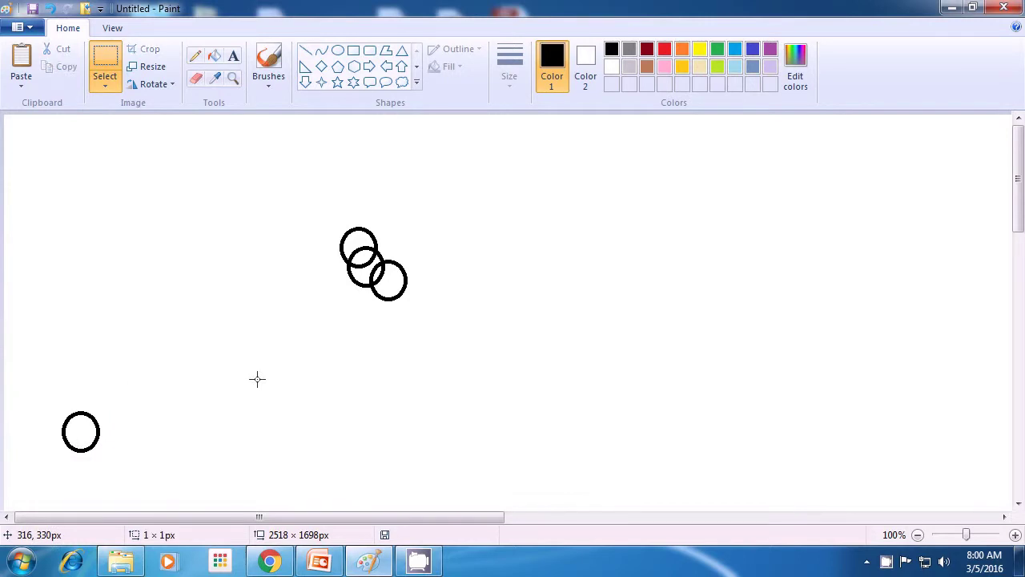
{"action": "key", "text": "ctrl+v"}
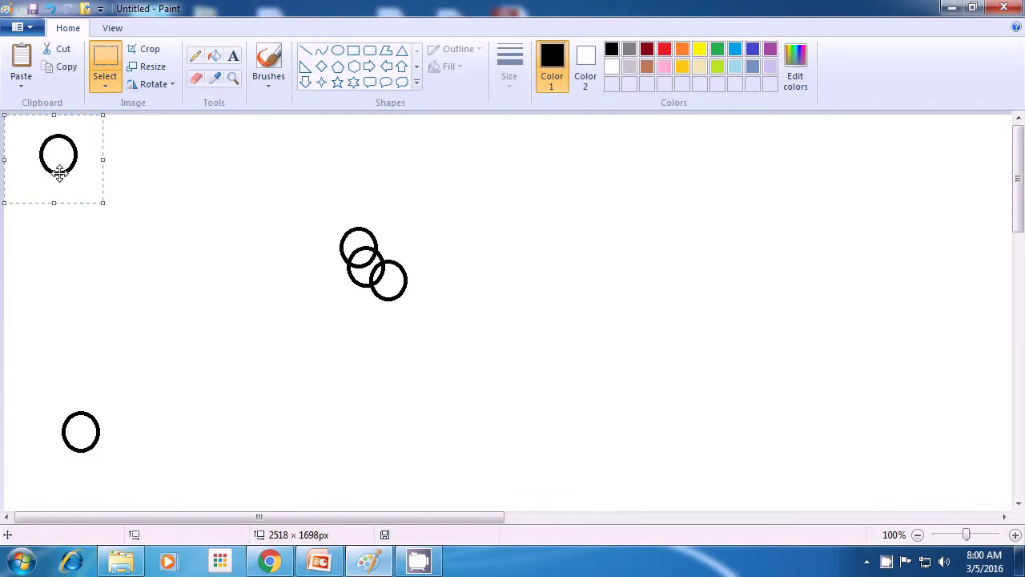
{"action": "left_click_drag", "start_coordinate": [60, 168], "coordinate": [506, 480]}
{"action": "left_click", "coordinate": [582, 360]}
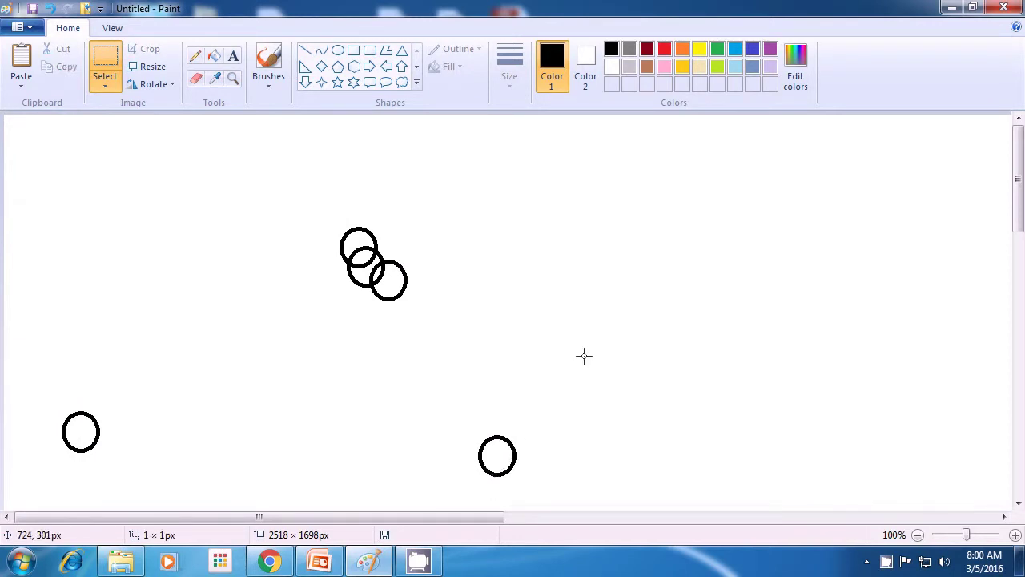
{"action": "key", "text": "ctrl+v"}
{"action": "left_click_drag", "start_coordinate": [40, 160], "coordinate": [872, 468]}
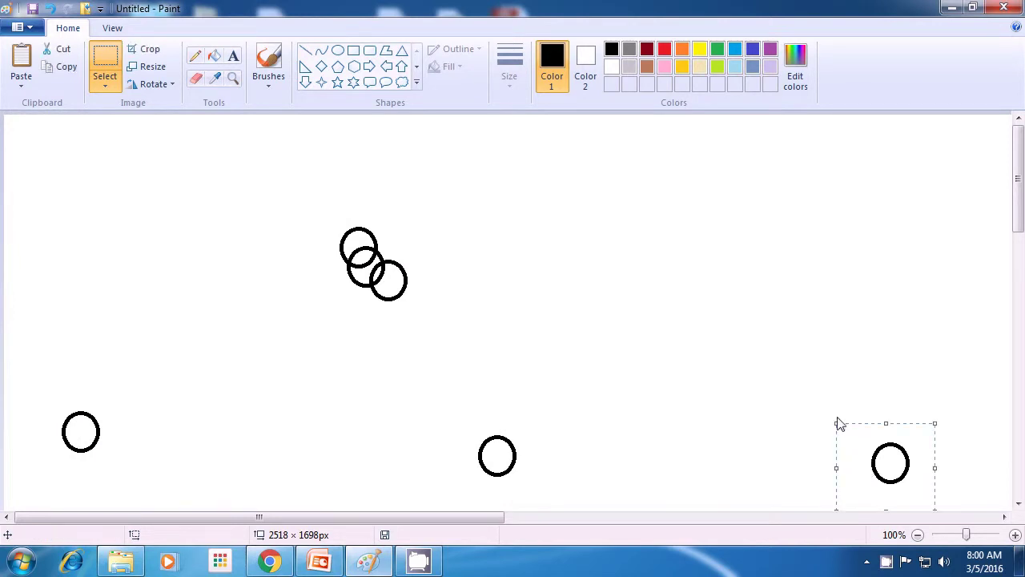
{"action": "left_click", "coordinate": [780, 363]}
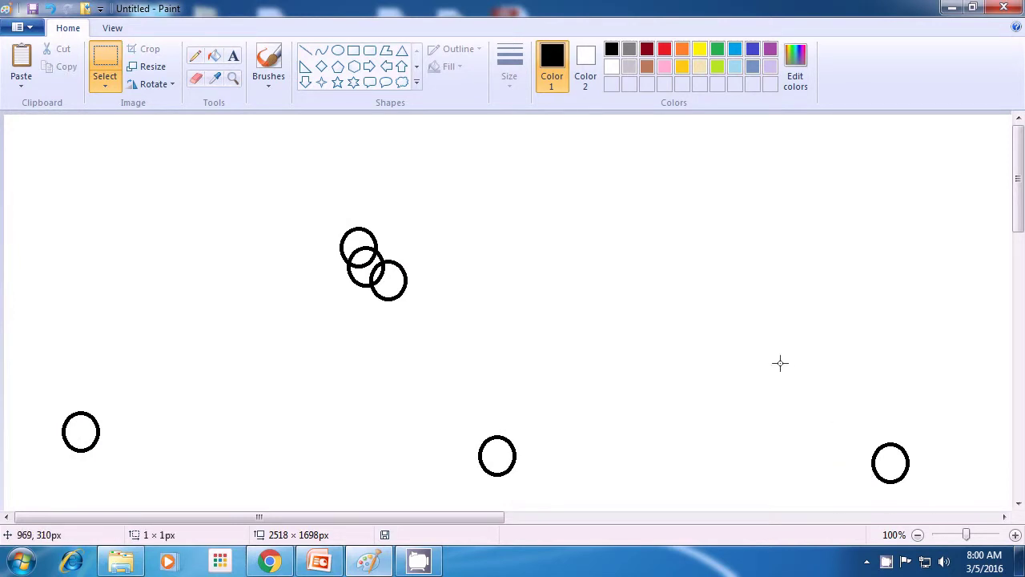
Paste three further circle copies, moving the first to the upper right and the second to the upper middle of the canvas.
{"action": "key", "text": "ctrl+v"}
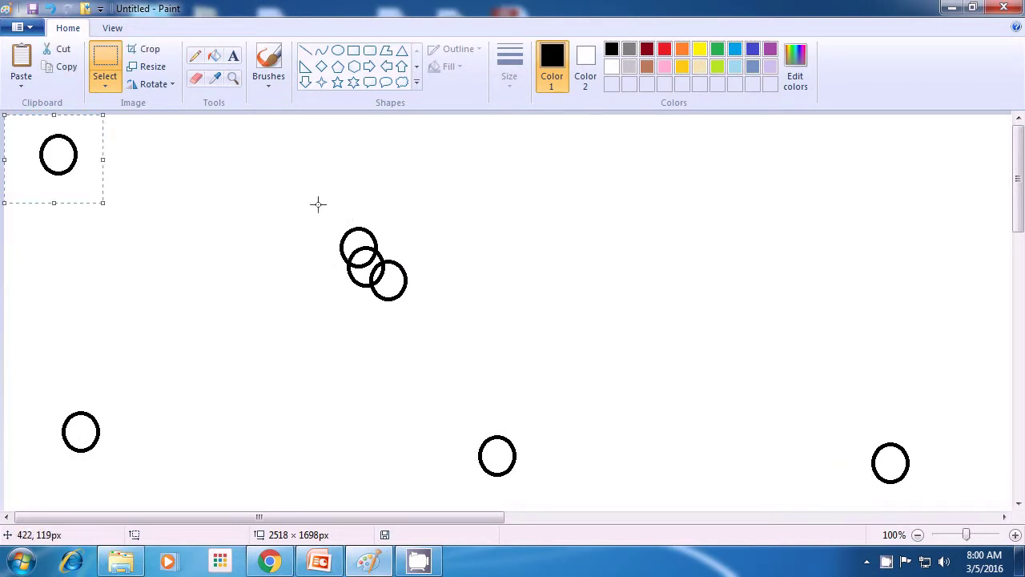
{"action": "left_click_drag", "start_coordinate": [48, 149], "coordinate": [894, 144]}
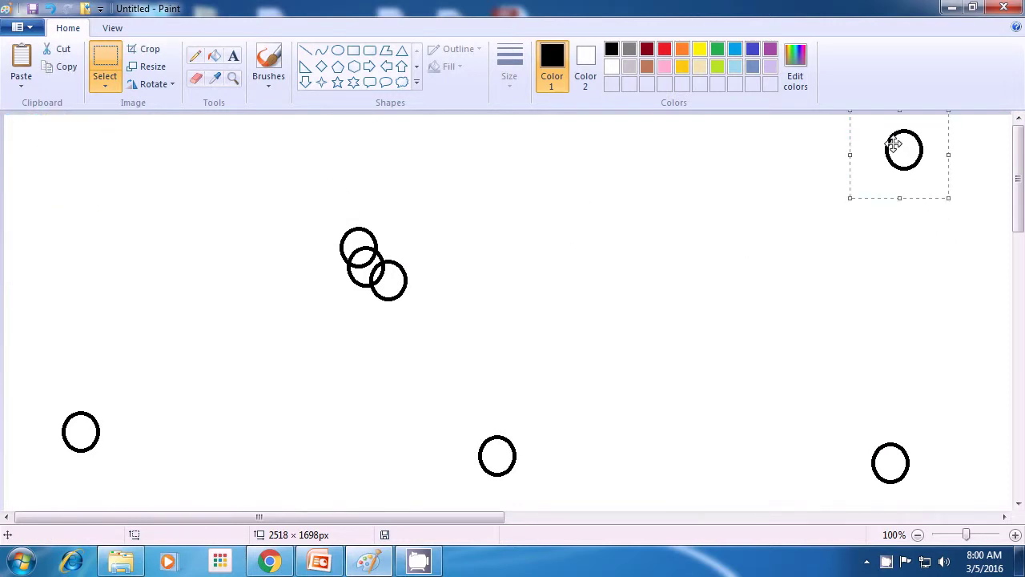
{"action": "left_click", "coordinate": [785, 310]}
{"action": "key", "text": "ctrl+v"}
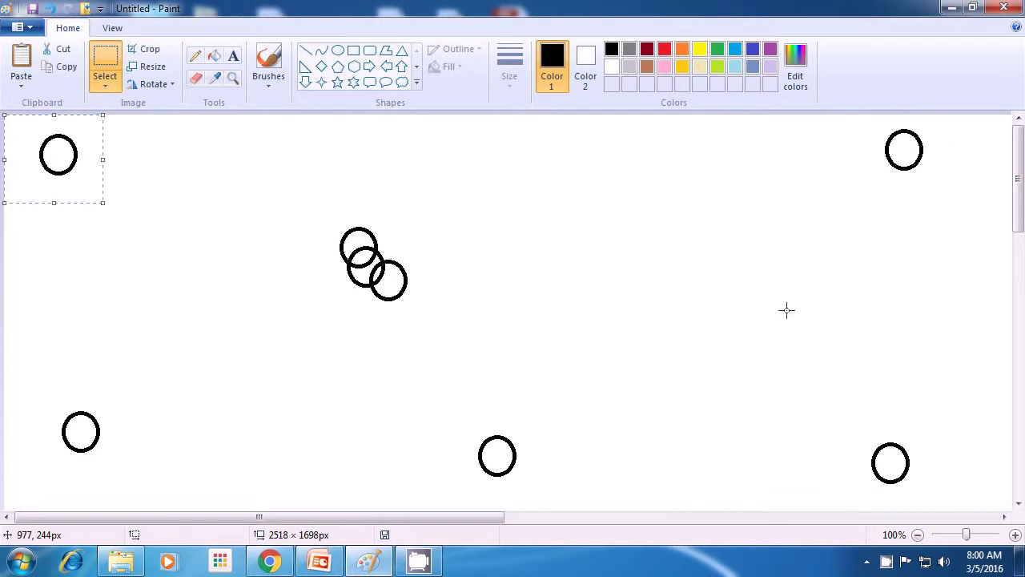
{"action": "left_click_drag", "start_coordinate": [53, 151], "coordinate": [486, 144]}
{"action": "left_click", "coordinate": [514, 297]}
{"action": "key", "text": "ctrl+v"}
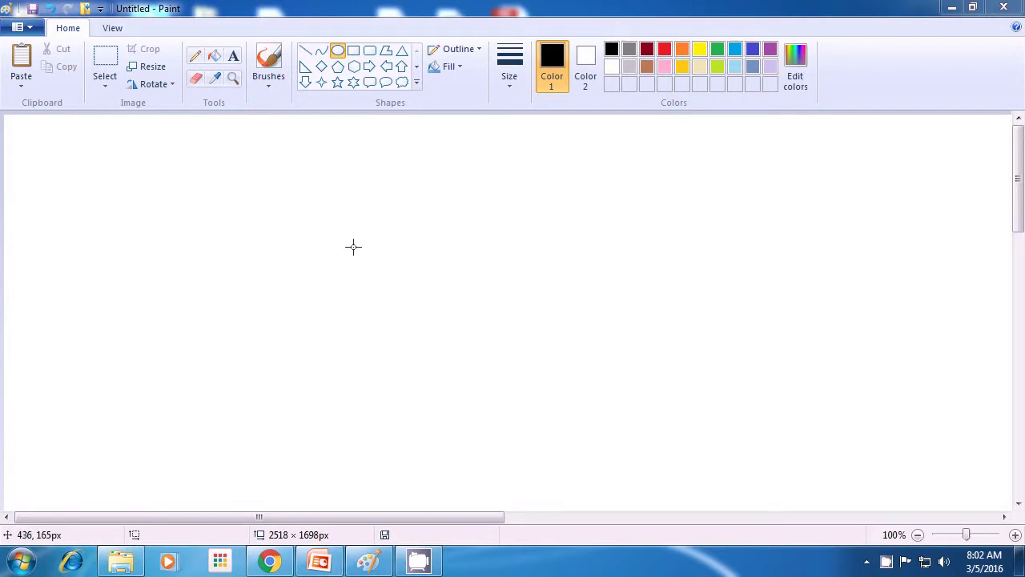
Draw a large black-outlined circle near the middle of the blank canvas and enlarge it to about 205 × 207 px.
{"action": "left_click_drag", "start_coordinate": [357, 246], "coordinate": [475, 371]}
{"action": "left_click_drag", "start_coordinate": [495, 390], "coordinate": [521, 409]}
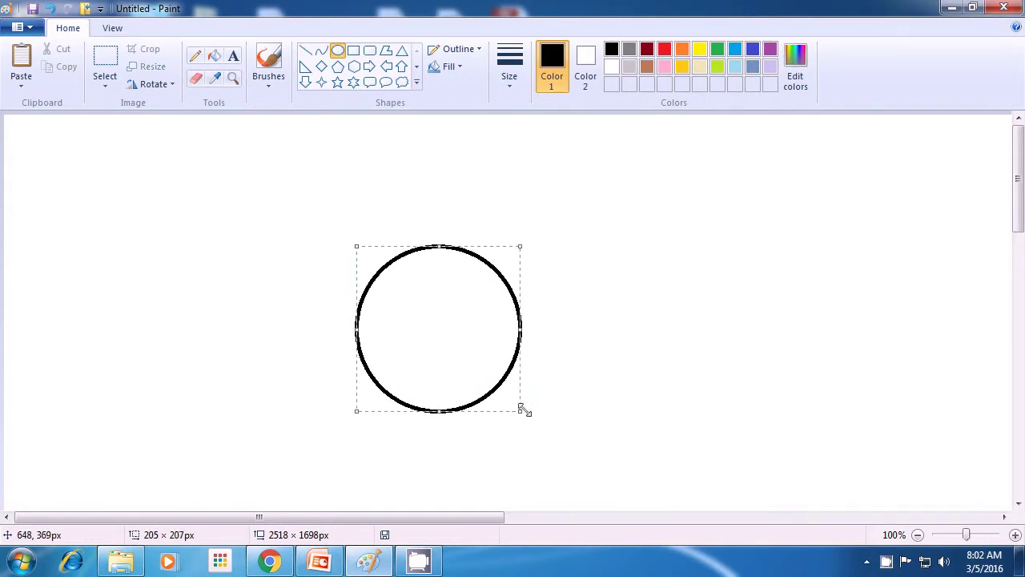
{"action": "left_click", "coordinate": [615, 380]}
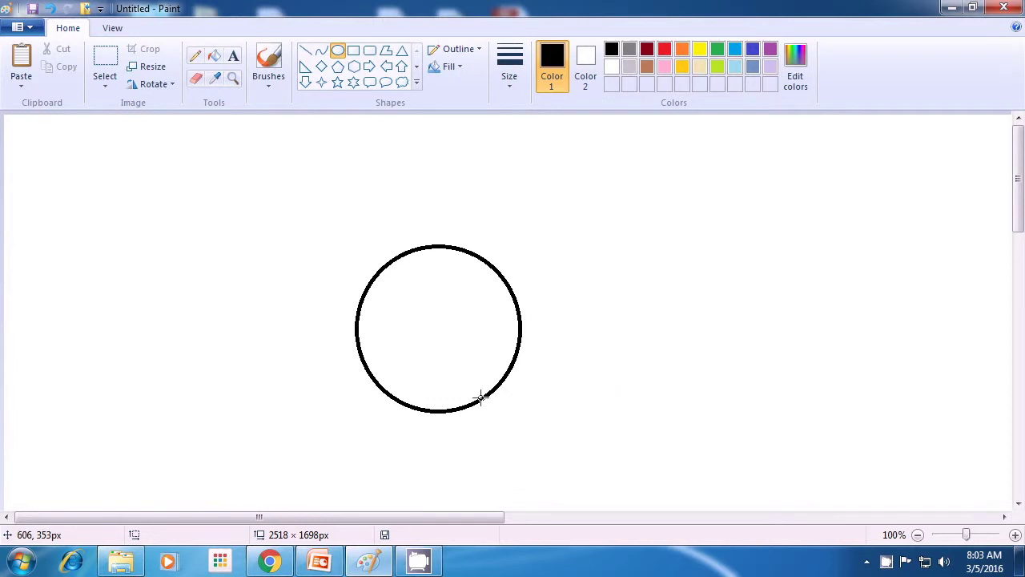
Cut the circle's lower half with a rectangular selection of about 315 × 140 px and paste it joined to the upper arc's right end.
{"action": "left_click", "coordinate": [105, 80]}
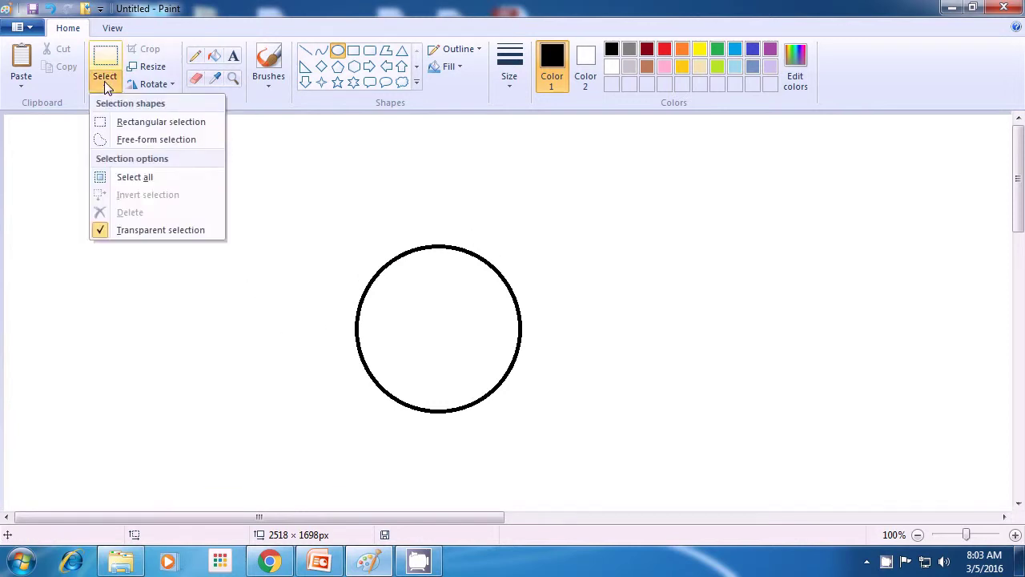
{"action": "left_click", "coordinate": [110, 124]}
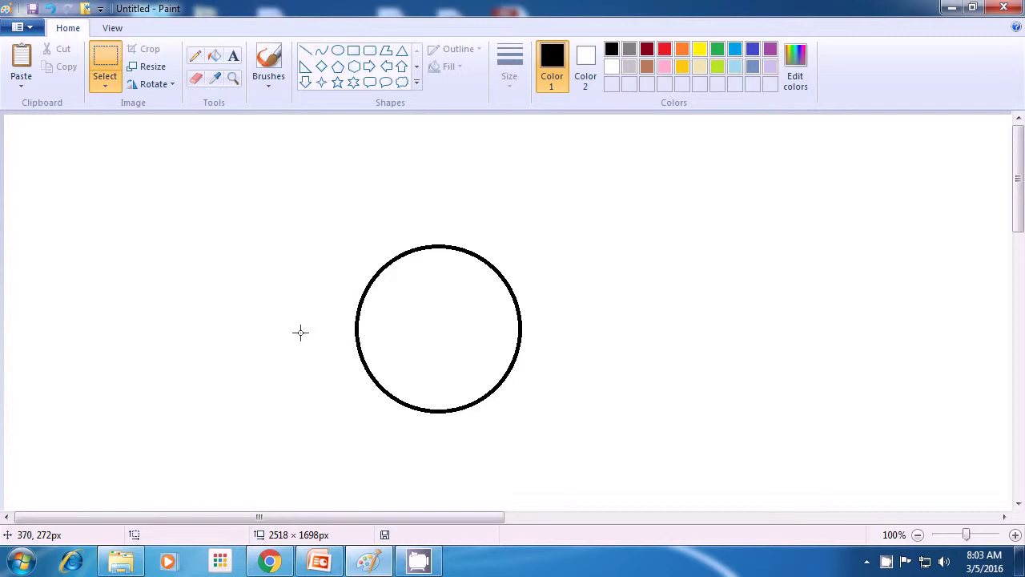
{"action": "left_click_drag", "start_coordinate": [300, 331], "coordinate": [551, 443]}
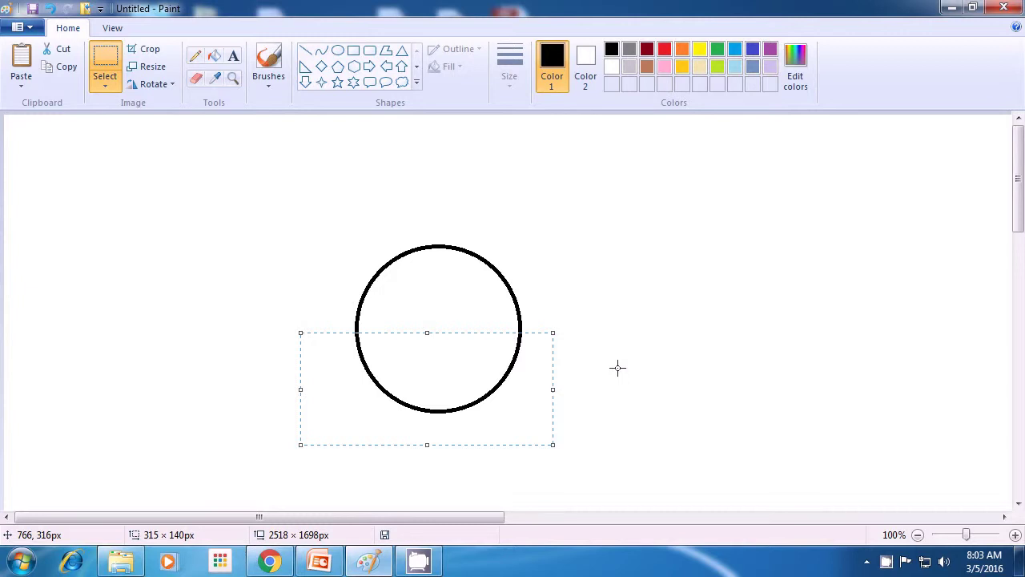
{"action": "key", "text": "Delete"}
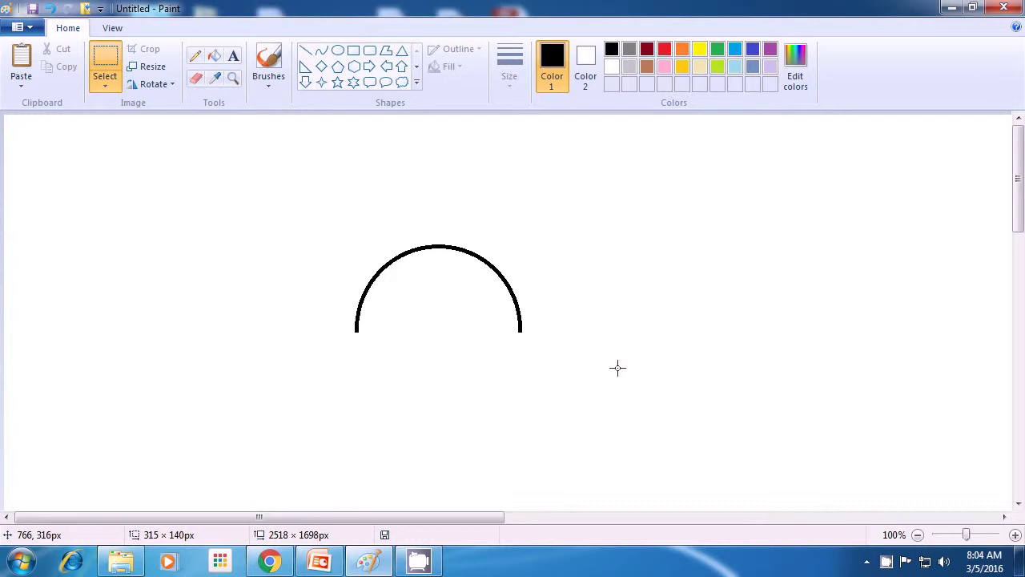
{"action": "key", "text": "ctrl+v"}
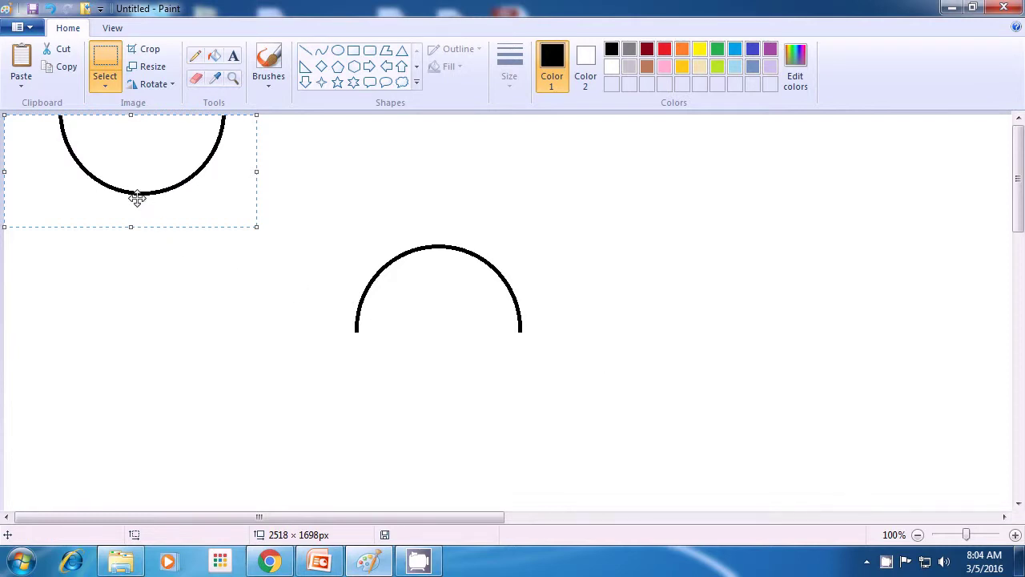
{"action": "left_click_drag", "start_coordinate": [137, 198], "coordinate": [596, 415]}
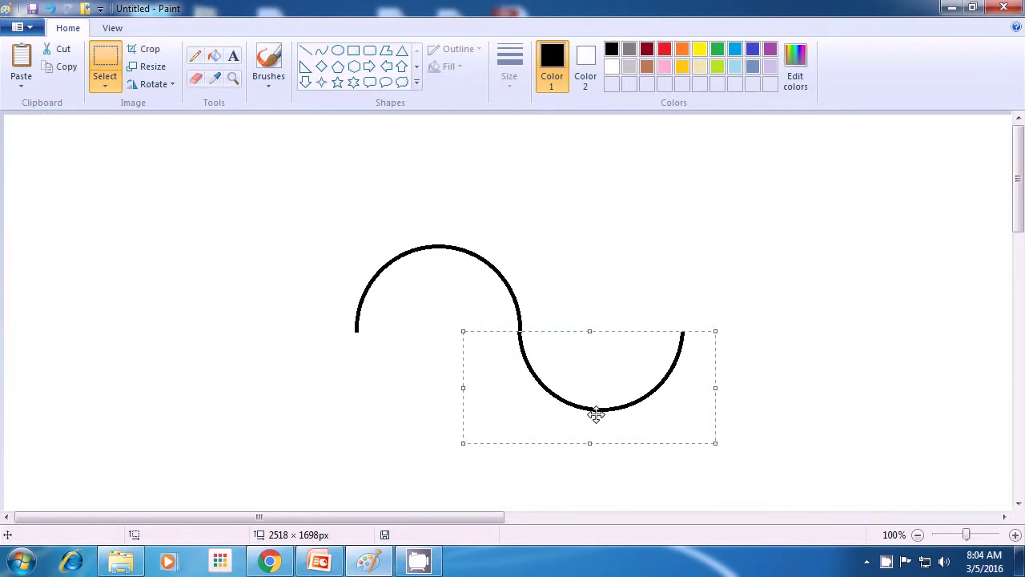
Rejoin the half circle beneath the upper arc, and with transparent selection turned off shift it up so it overlaps the arc.
{"action": "left_click_drag", "start_coordinate": [596, 414], "coordinate": [433, 415]}
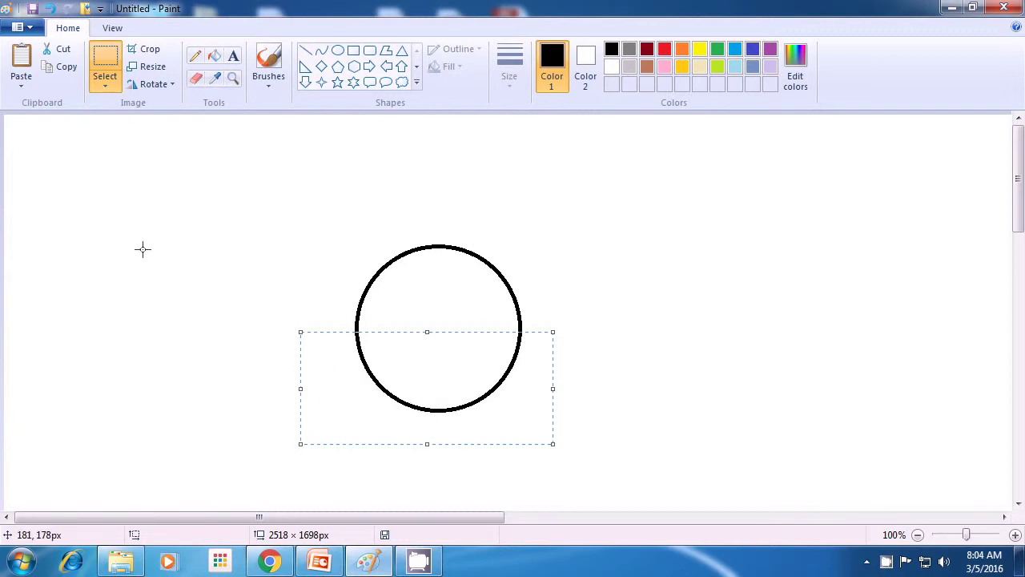
{"action": "left_click", "coordinate": [102, 90]}
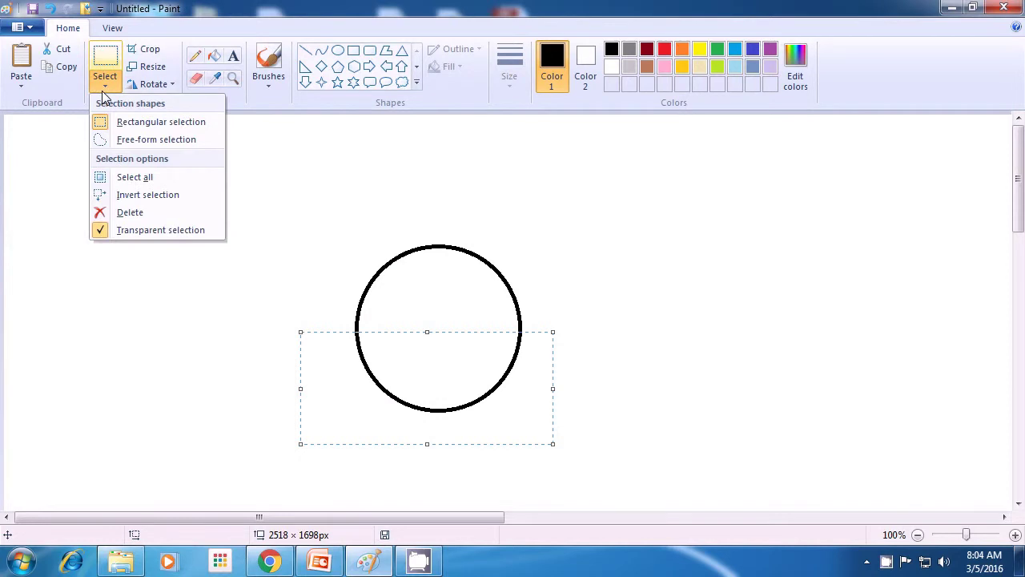
{"action": "left_click", "coordinate": [137, 229]}
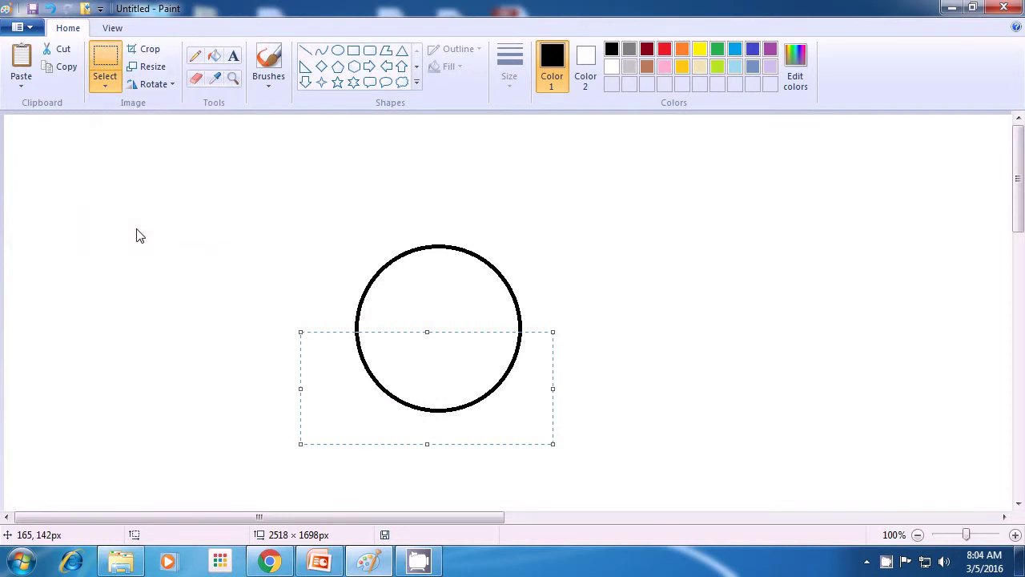
{"action": "mouse_move", "coordinate": [432, 371]}
{"action": "left_mouse_down"}
{"action": "mouse_move", "coordinate": [512, 406]}
{"action": "mouse_move", "coordinate": [538, 334]}
{"action": "mouse_move", "coordinate": [433, 355]}
{"action": "mouse_move", "coordinate": [429, 318]}
{"action": "mouse_move", "coordinate": [430, 372]}
{"action": "left_mouse_up"}
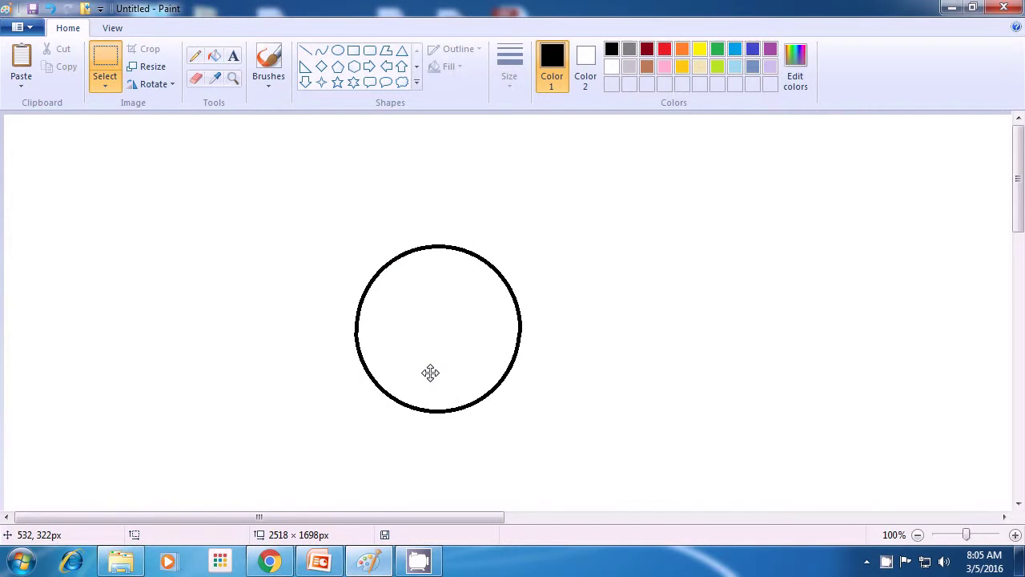
{"action": "left_click_drag", "start_coordinate": [430, 372], "coordinate": [431, 339]}
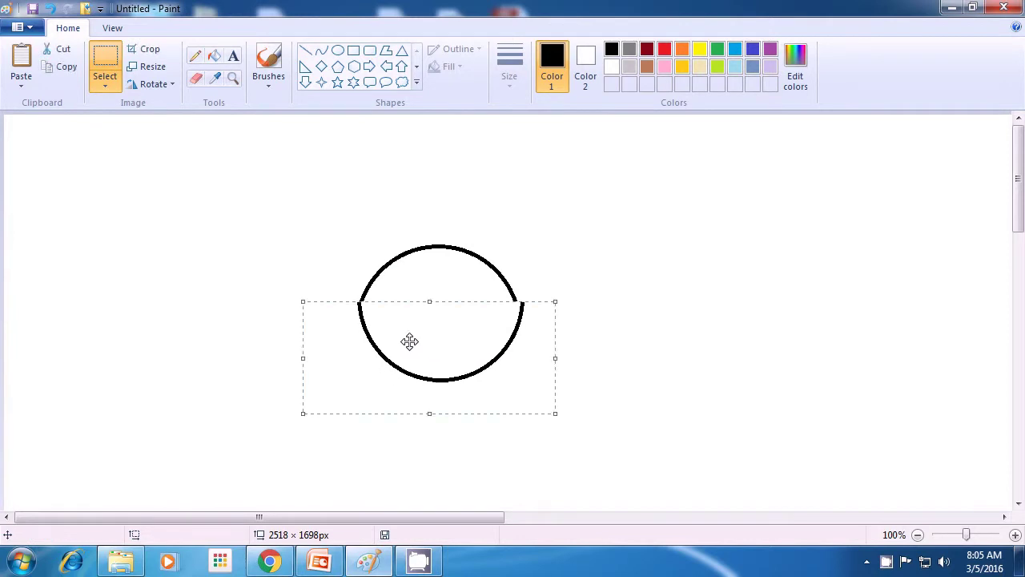
Turn transparent selection back on and move the lower half circle down to meet the ends of the upper arc.
{"action": "left_click", "coordinate": [101, 90]}
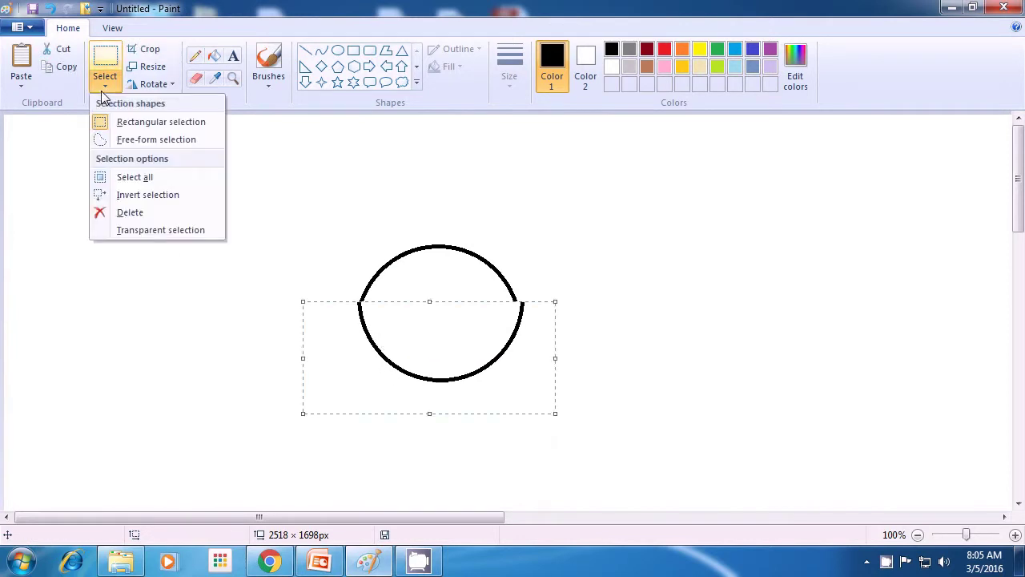
{"action": "left_click", "coordinate": [138, 230]}
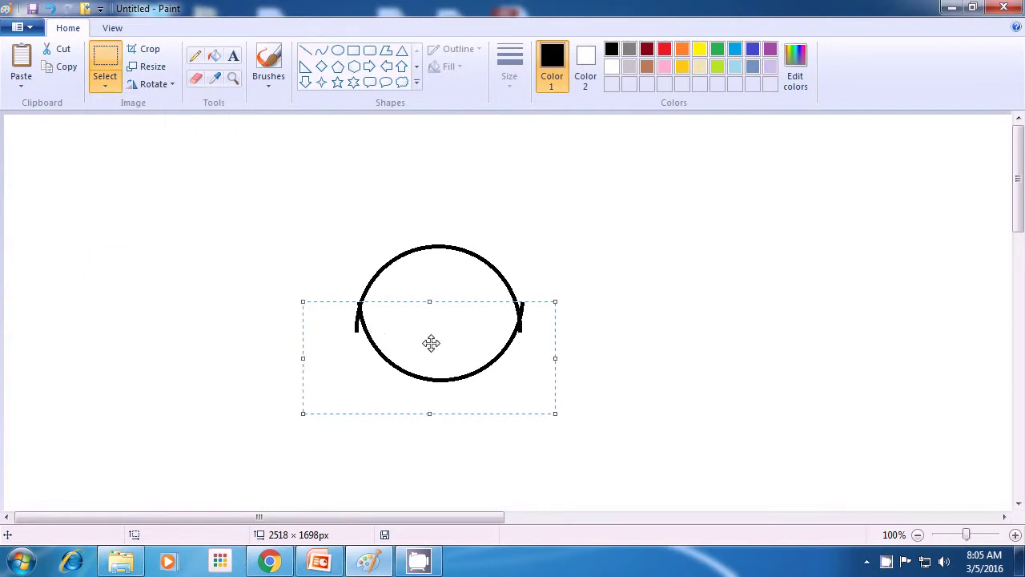
{"action": "left_click_drag", "start_coordinate": [430, 359], "coordinate": [429, 391]}
{"action": "left_click", "coordinate": [616, 379]}
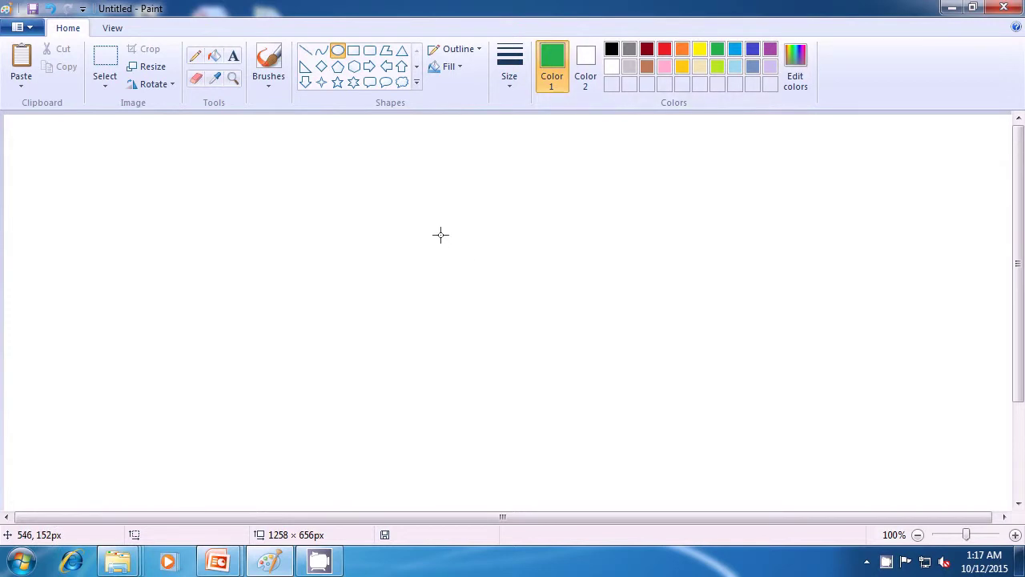
Draw a large green circle near the middle of the blank canvas and a flat dark red ellipse inside it as the mouth.
{"action": "left_click_drag", "start_coordinate": [409, 214], "coordinate": [590, 409]}
{"action": "left_click", "coordinate": [684, 392]}
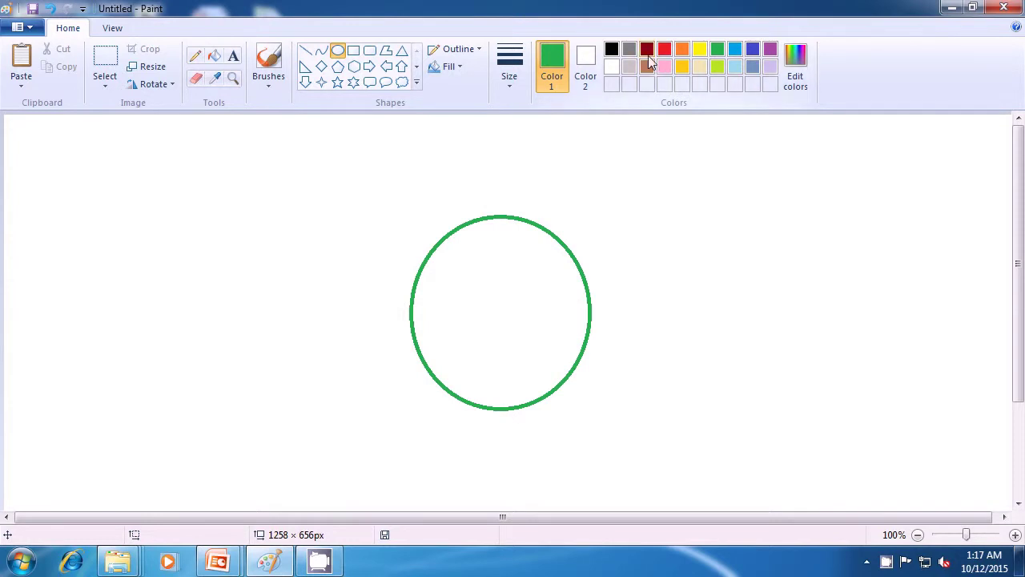
{"action": "left_click", "coordinate": [647, 51]}
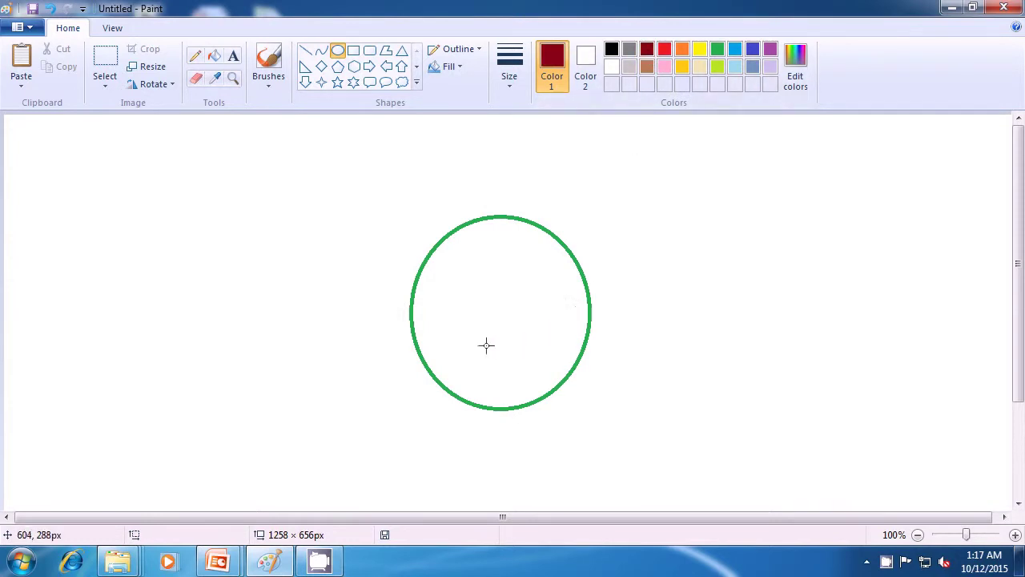
{"action": "left_click_drag", "start_coordinate": [466, 336], "coordinate": [549, 353]}
{"action": "left_click", "coordinate": [639, 341]}
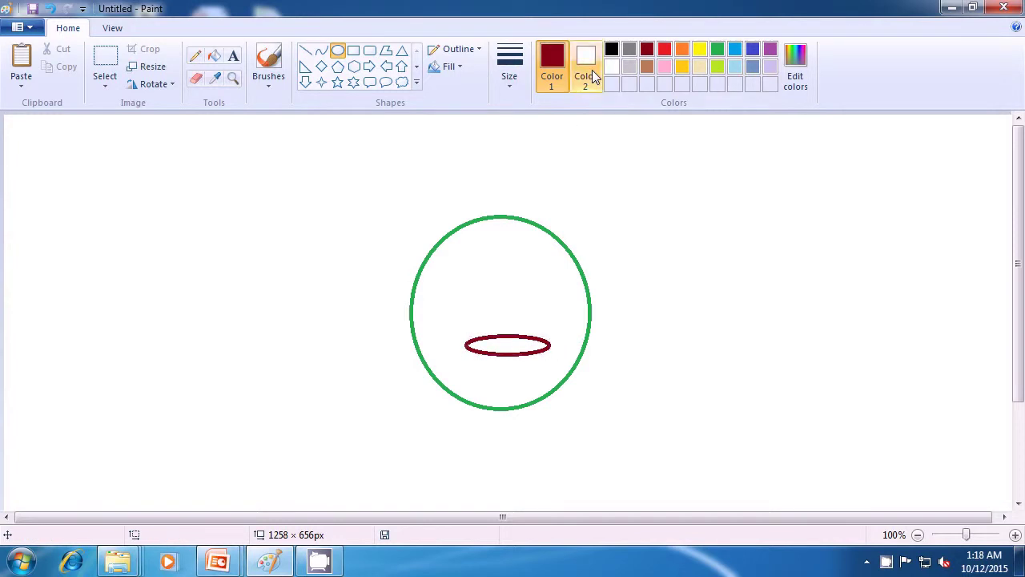
Draw a small black circle outside the green face, above and to its right.
{"action": "left_click", "coordinate": [612, 50]}
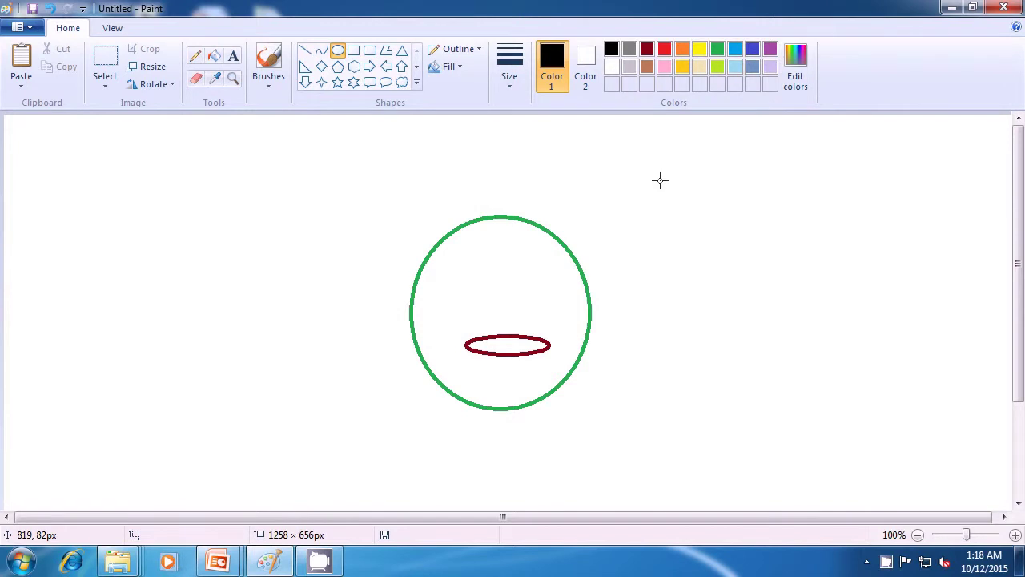
{"action": "left_click_drag", "start_coordinate": [662, 180], "coordinate": [679, 201]}
{"action": "left_click", "coordinate": [720, 203]}
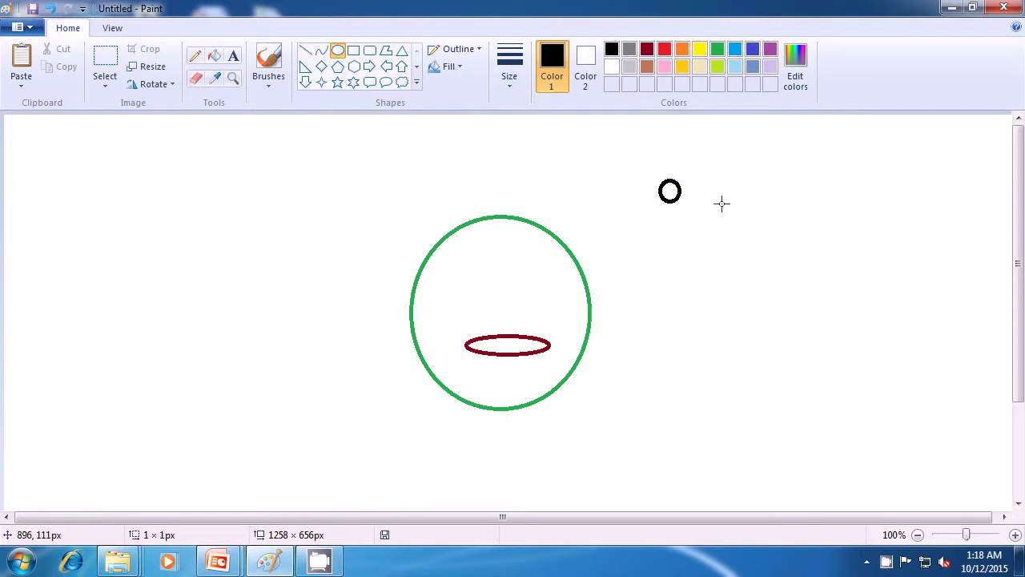
Copy the small black circle with a 45 × 54 px rectangular selection and paste it as both eyes with transparent selection turned on.
{"action": "left_click", "coordinate": [106, 76]}
{"action": "left_click_drag", "start_coordinate": [650, 169], "coordinate": [686, 212]}
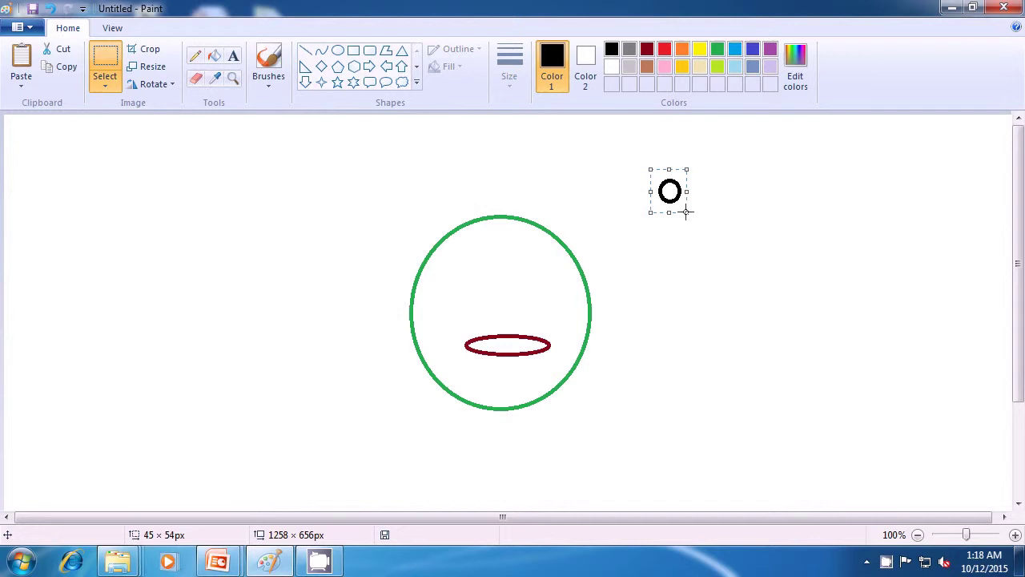
{"action": "key", "text": "ctrl+v"}
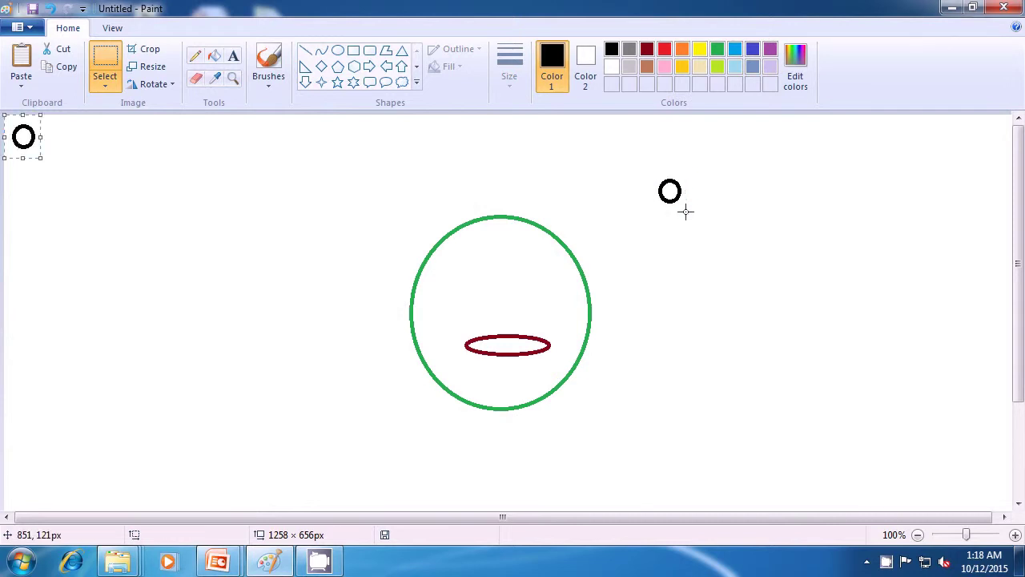
{"action": "left_click_drag", "start_coordinate": [25, 137], "coordinate": [436, 287]}
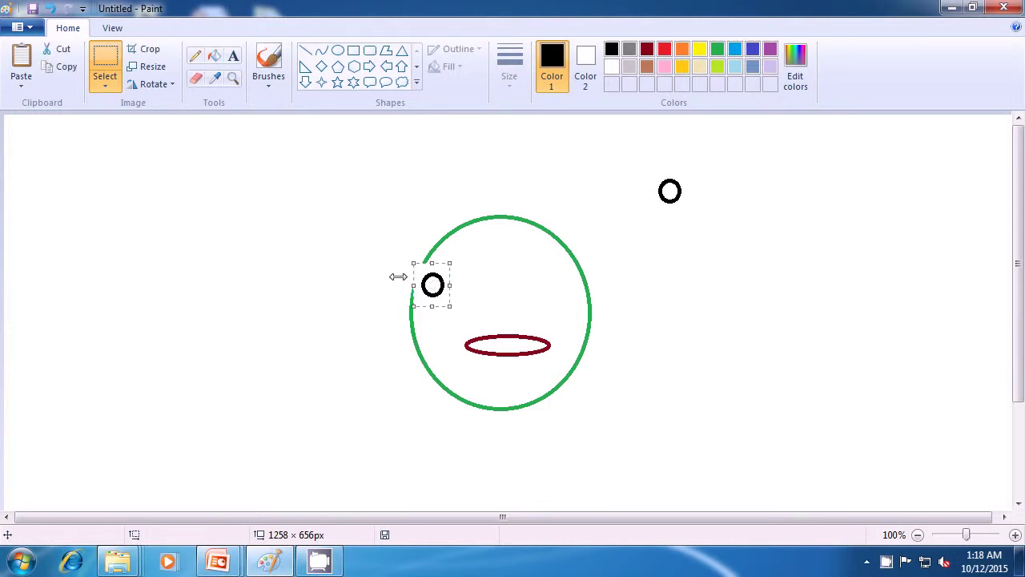
{"action": "left_click", "coordinate": [107, 83]}
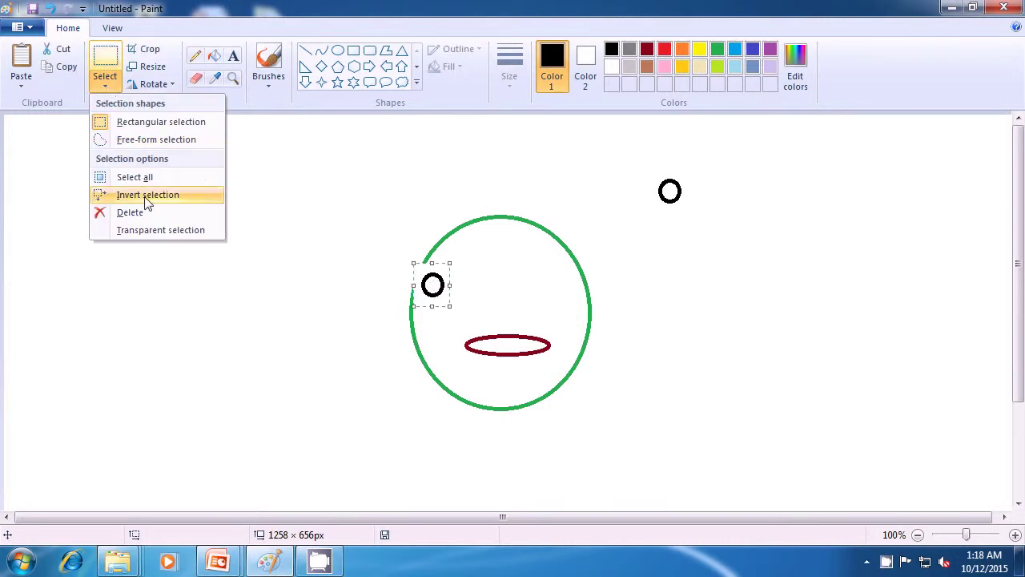
{"action": "left_click", "coordinate": [148, 231]}
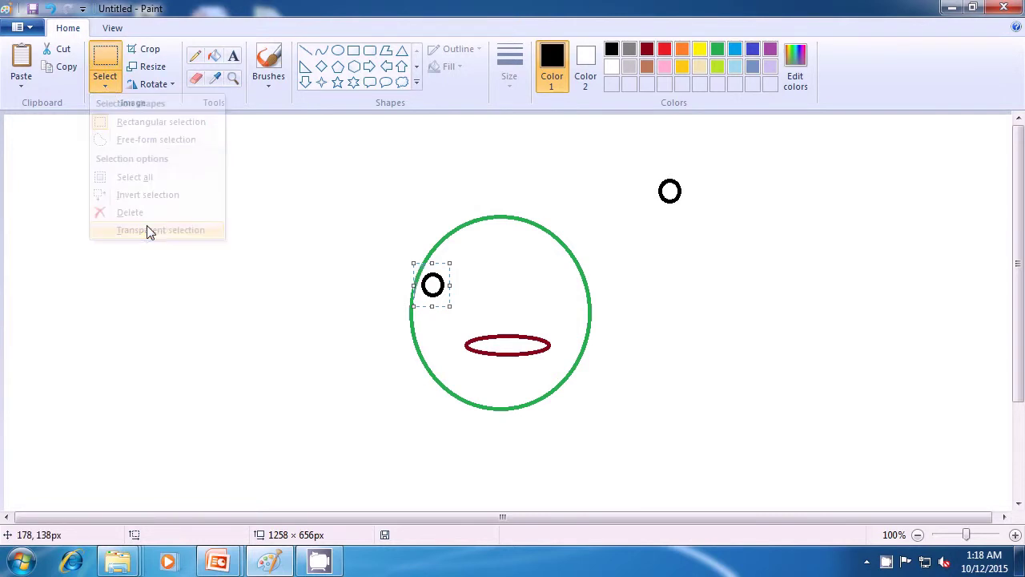
{"action": "mouse_move", "coordinate": [422, 286]}
{"action": "left_mouse_down"}
{"action": "mouse_move", "coordinate": [441, 290]}
{"action": "mouse_move", "coordinate": [434, 295]}
{"action": "left_mouse_up"}
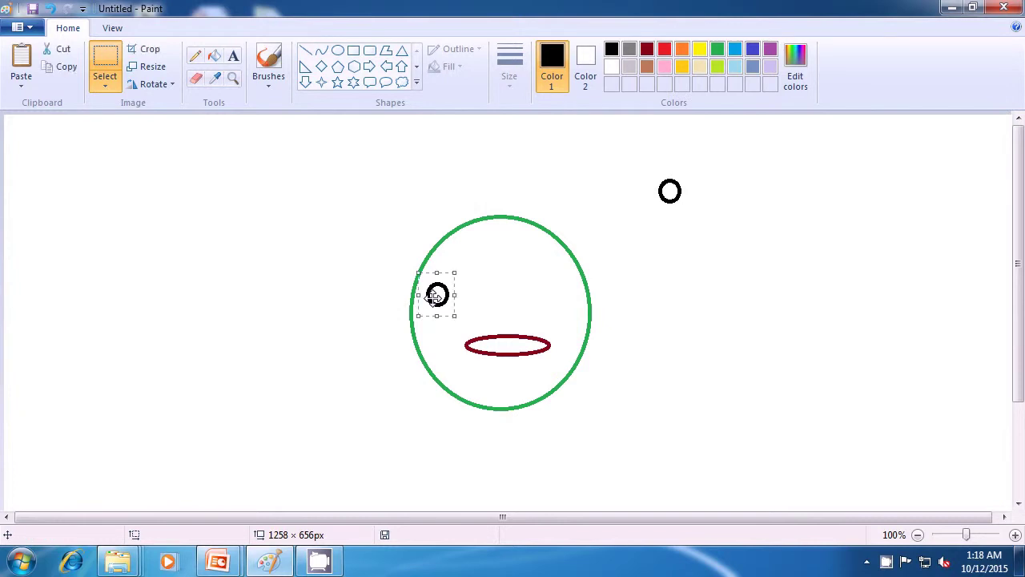
{"action": "key", "text": "ctrl+v"}
{"action": "left_click_drag", "start_coordinate": [37, 141], "coordinate": [545, 290]}
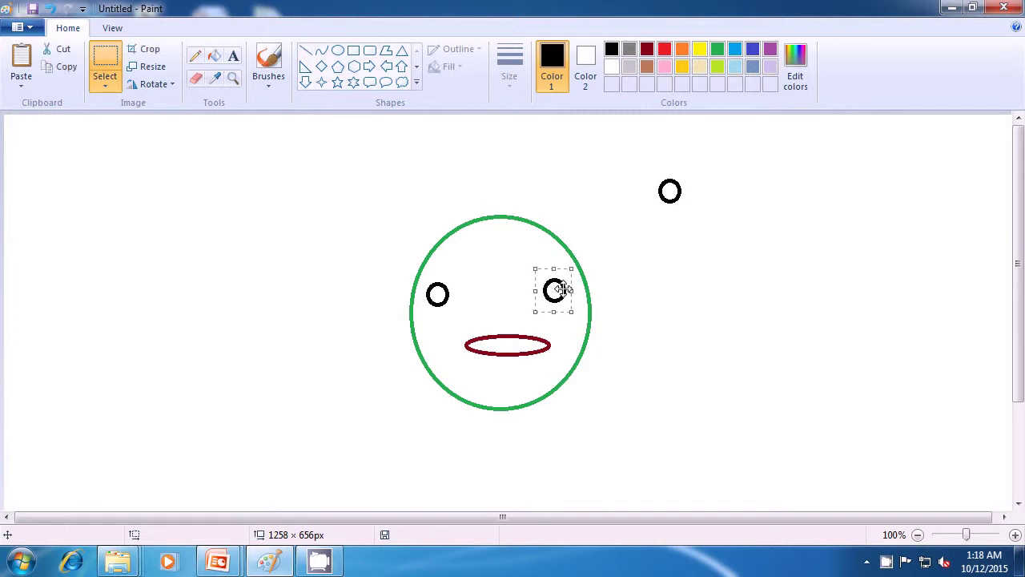
Paste five copies of the small circle as overlapping curls climbing the face's upper left outline from eye level.
{"action": "key", "text": "ctrl+v"}
{"action": "left_click_drag", "start_coordinate": [25, 127], "coordinate": [407, 287]}
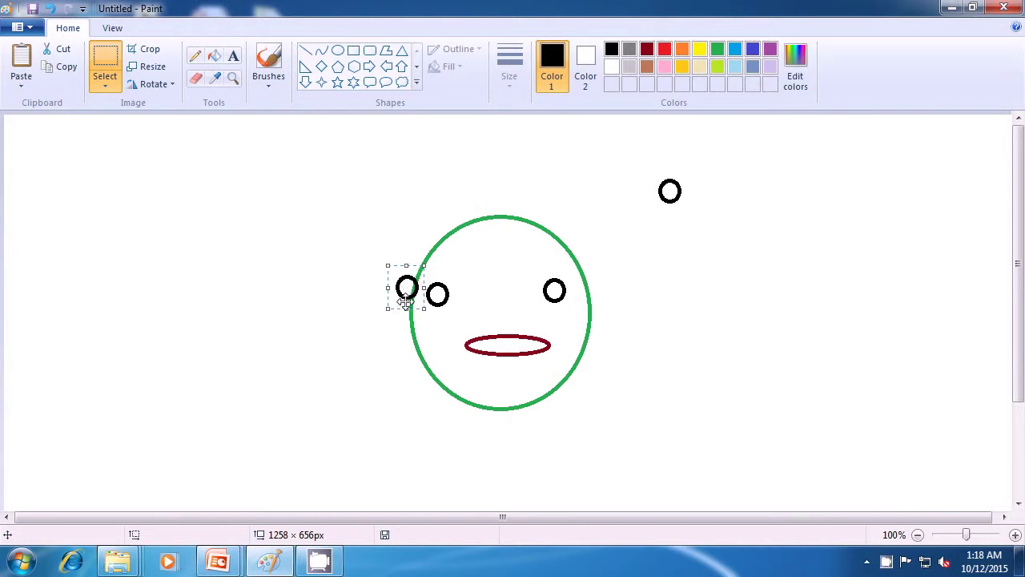
{"action": "key", "text": "ctrl+v"}
{"action": "left_click_drag", "start_coordinate": [24, 139], "coordinate": [418, 285]}
{"action": "key", "text": "ctrl+v"}
{"action": "left_click_drag", "start_coordinate": [23, 138], "coordinate": [416, 265]}
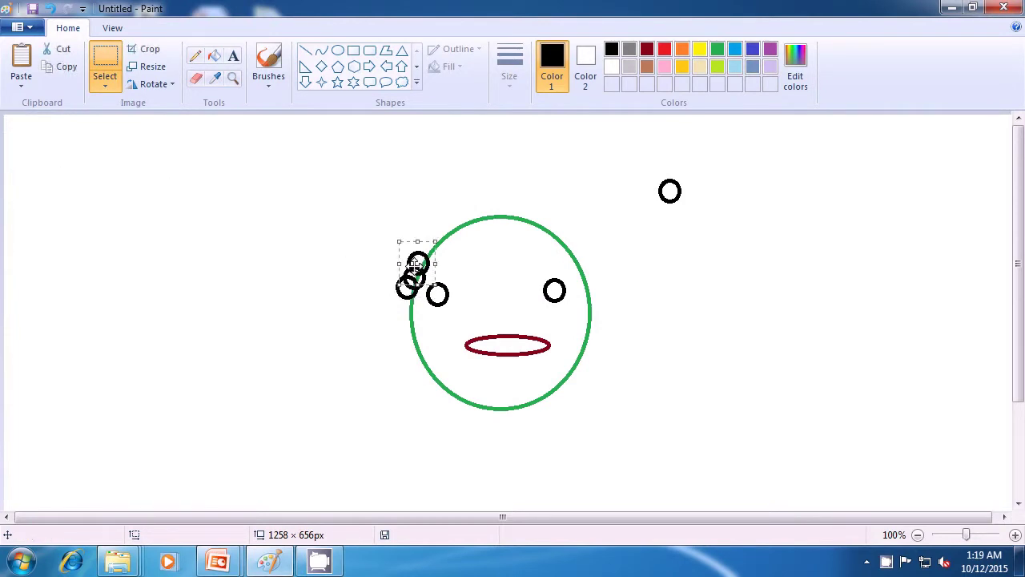
{"action": "key", "text": "ctrl+v"}
{"action": "left_click_drag", "start_coordinate": [24, 136], "coordinate": [429, 262]}
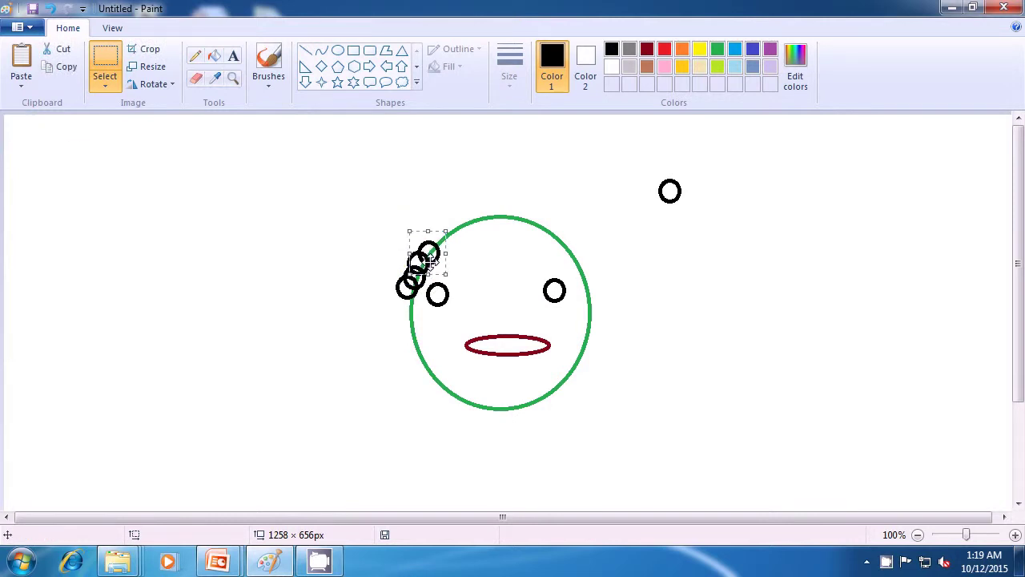
{"action": "key", "text": "ctrl+v"}
{"action": "left_click_drag", "start_coordinate": [23, 137], "coordinate": [433, 246]}
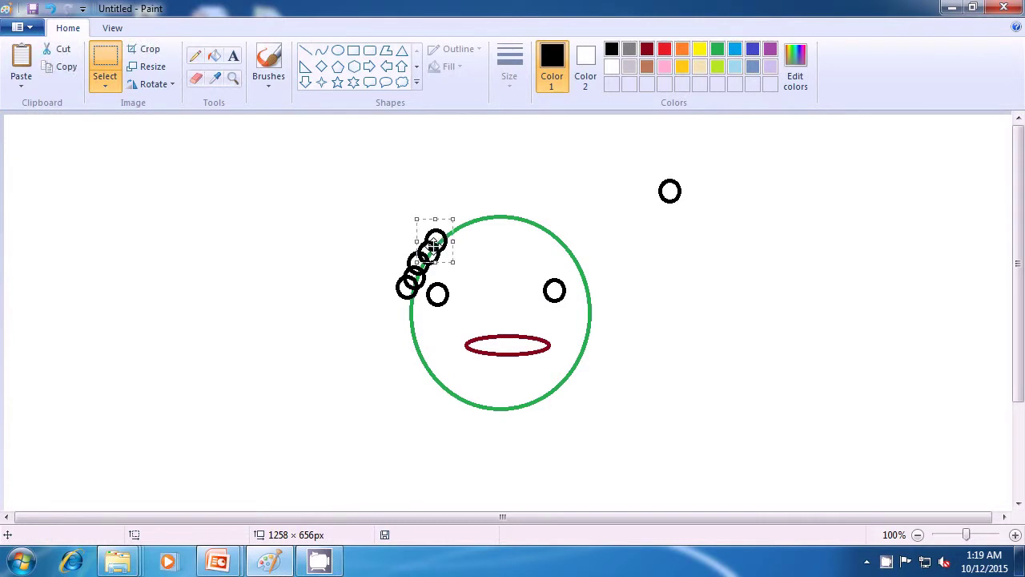
Paste three more small circle copies to continue the curls along the upper left outline towards the top of the face.
{"action": "key", "text": "ctrl+v"}
{"action": "left_click_drag", "start_coordinate": [23, 137], "coordinate": [448, 232]}
{"action": "key", "text": "ctrl+v"}
{"action": "left_click_drag", "start_coordinate": [23, 136], "coordinate": [453, 228]}
{"action": "key", "text": "ctrl+v"}
{"action": "left_click_drag", "start_coordinate": [23, 136], "coordinate": [471, 217]}
Paste three small circle copies side by side across the top centre of the face outline.
{"action": "key", "text": "ctrl+v"}
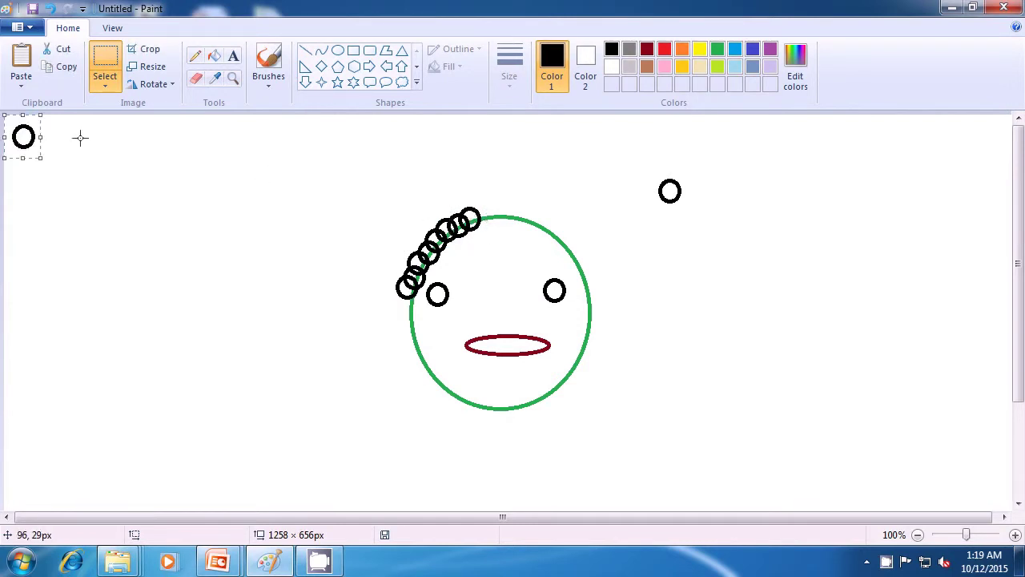
{"action": "left_click_drag", "start_coordinate": [24, 137], "coordinate": [487, 215]}
{"action": "key", "text": "ctrl+v"}
{"action": "left_click_drag", "start_coordinate": [24, 137], "coordinate": [493, 214]}
{"action": "key", "text": "ctrl+v"}
{"action": "left_click_drag", "start_coordinate": [24, 138], "coordinate": [507, 212]}
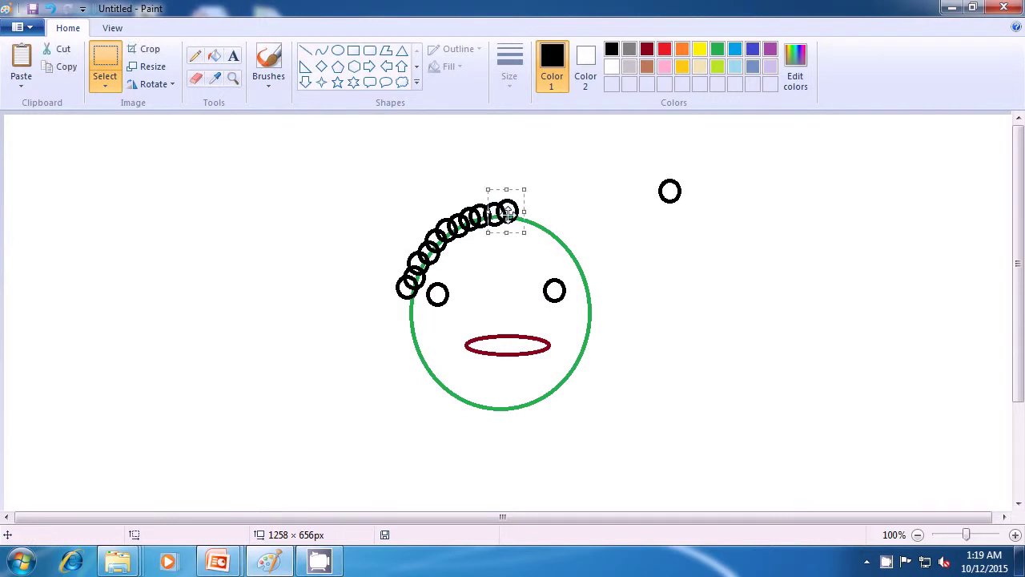
Paste four small circle copies to extend the curls from the top centre onto the face's upper right outline.
{"action": "key", "text": "ctrl+v"}
{"action": "left_click_drag", "start_coordinate": [29, 142], "coordinate": [525, 219]}
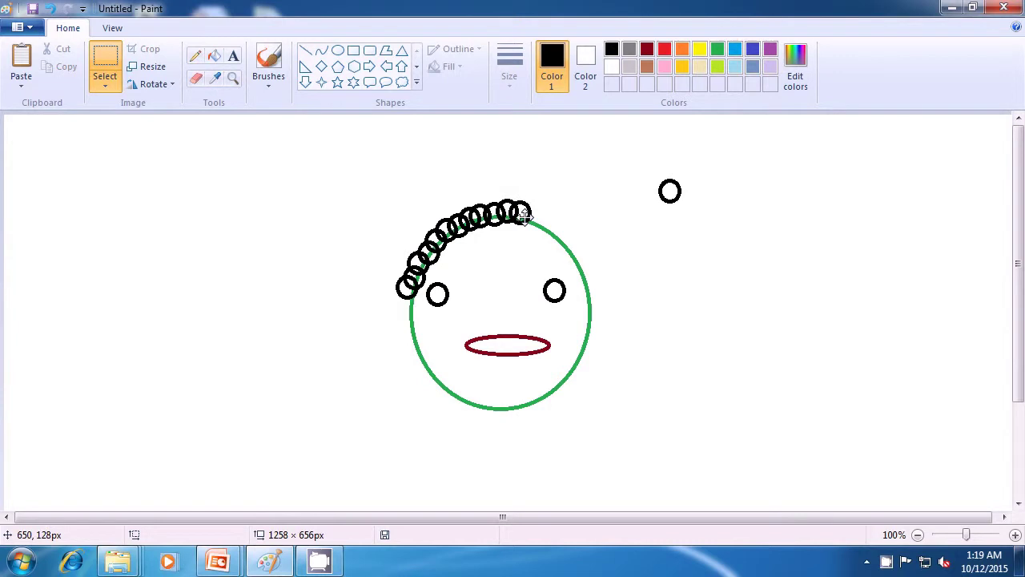
{"action": "key", "text": "ctrl+v"}
{"action": "left_click_drag", "start_coordinate": [27, 140], "coordinate": [535, 222]}
{"action": "key", "text": "ctrl+v"}
{"action": "left_click_drag", "start_coordinate": [23, 137], "coordinate": [44, 145]}
{"action": "left_click_drag", "start_coordinate": [110, 171], "coordinate": [545, 227]}
{"action": "key", "text": "ctrl+v"}
{"action": "left_click_drag", "start_coordinate": [104, 169], "coordinate": [552, 231]}
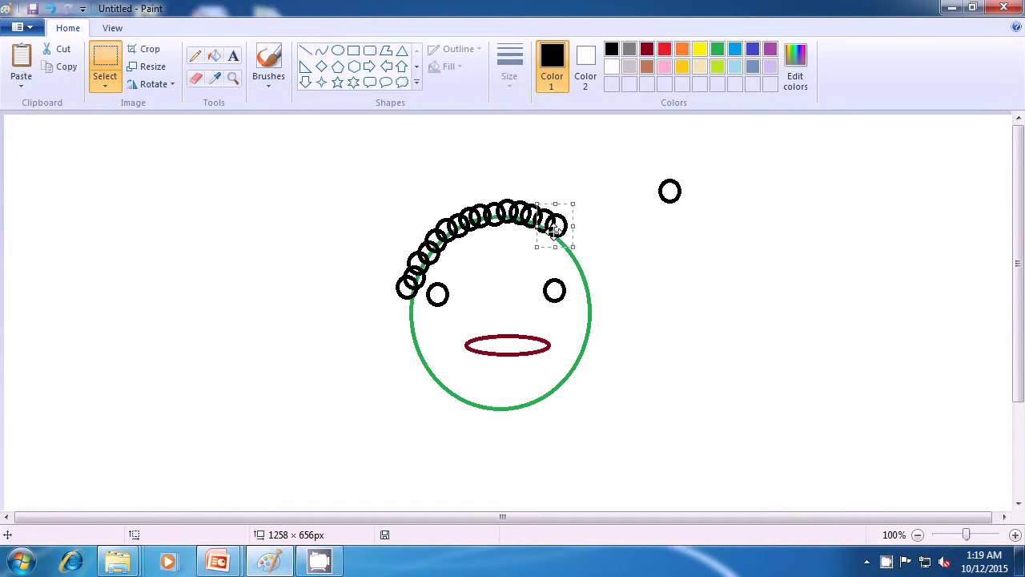
Paste five small circle copies down the face's right outline, ending the row of curls at eye level.
{"action": "key", "text": "ctrl+v"}
{"action": "left_click_drag", "start_coordinate": [18, 140], "coordinate": [559, 244]}
{"action": "key", "text": "ctrl+v"}
{"action": "left_click_drag", "start_coordinate": [24, 140], "coordinate": [574, 257]}
{"action": "key", "text": "ctrl+v"}
{"action": "left_click_drag", "start_coordinate": [23, 149], "coordinate": [573, 269]}
{"action": "key", "text": "ctrl+v"}
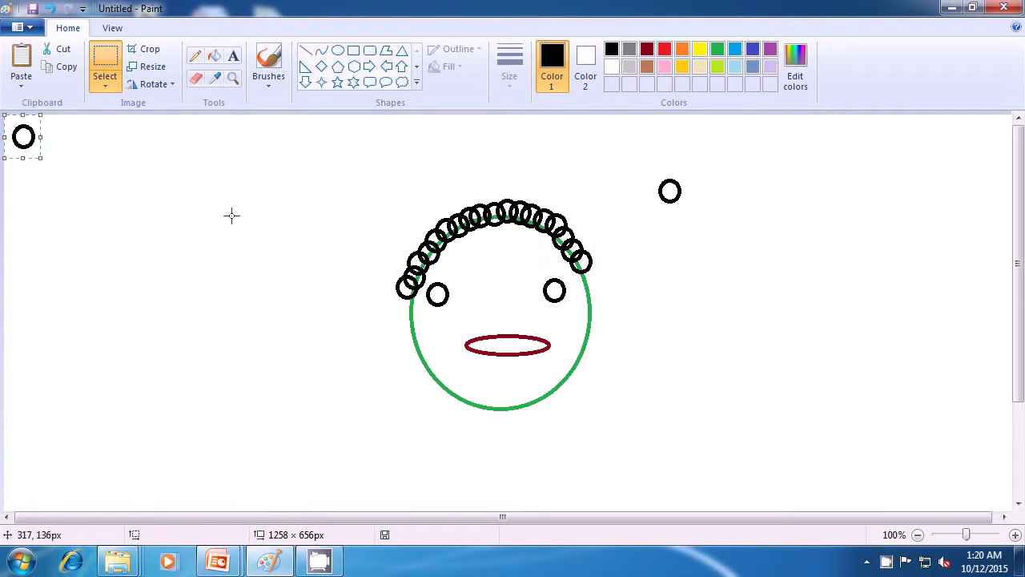
{"action": "left_click_drag", "start_coordinate": [38, 142], "coordinate": [588, 274]}
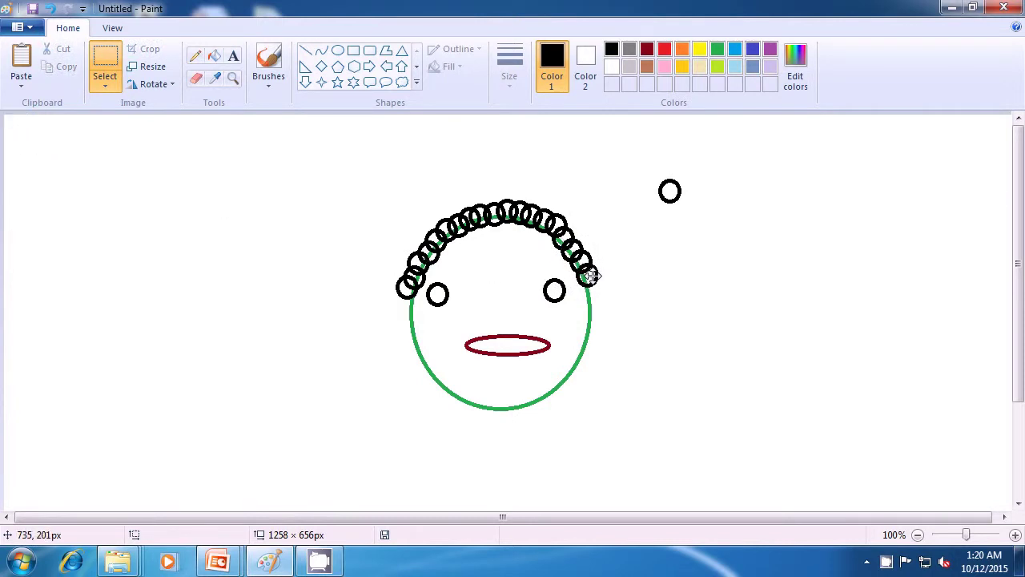
{"action": "key", "text": "ctrl+v"}
{"action": "left_click_drag", "start_coordinate": [10, 142], "coordinate": [576, 290]}
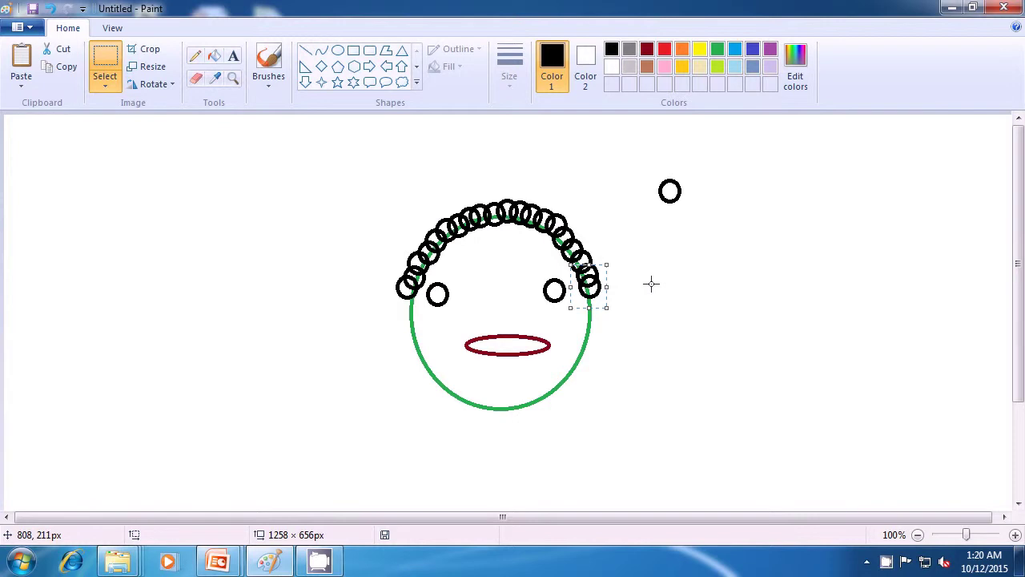
Paste four small circle copies outside the first row of curls on the upper left to start a second row.
{"action": "key", "text": "ctrl+v"}
{"action": "left_click_drag", "start_coordinate": [23, 135], "coordinate": [408, 270]}
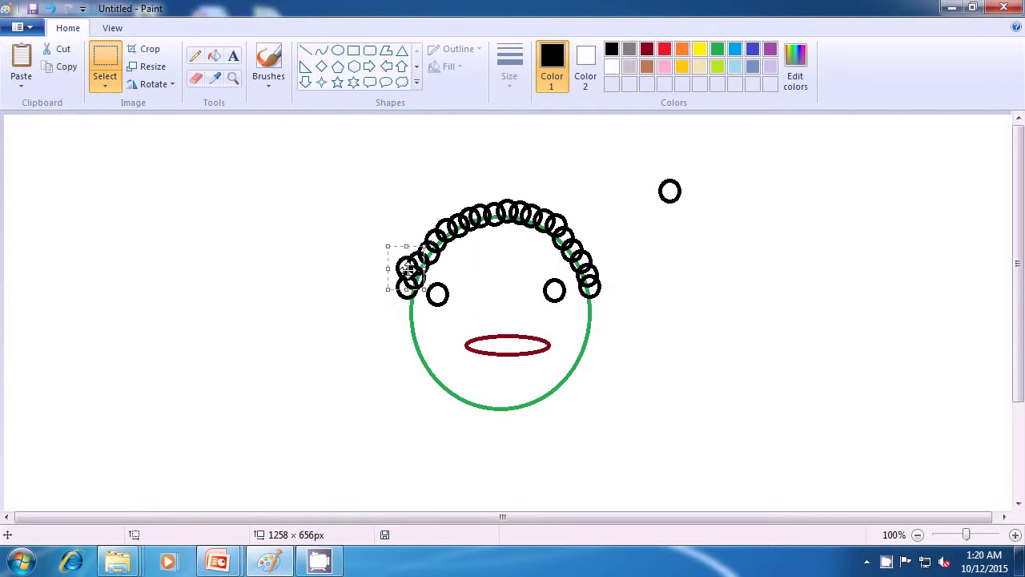
{"action": "key", "text": "ctrl+v"}
{"action": "left_click_drag", "start_coordinate": [40, 139], "coordinate": [400, 249]}
{"action": "key", "text": "ctrl+v"}
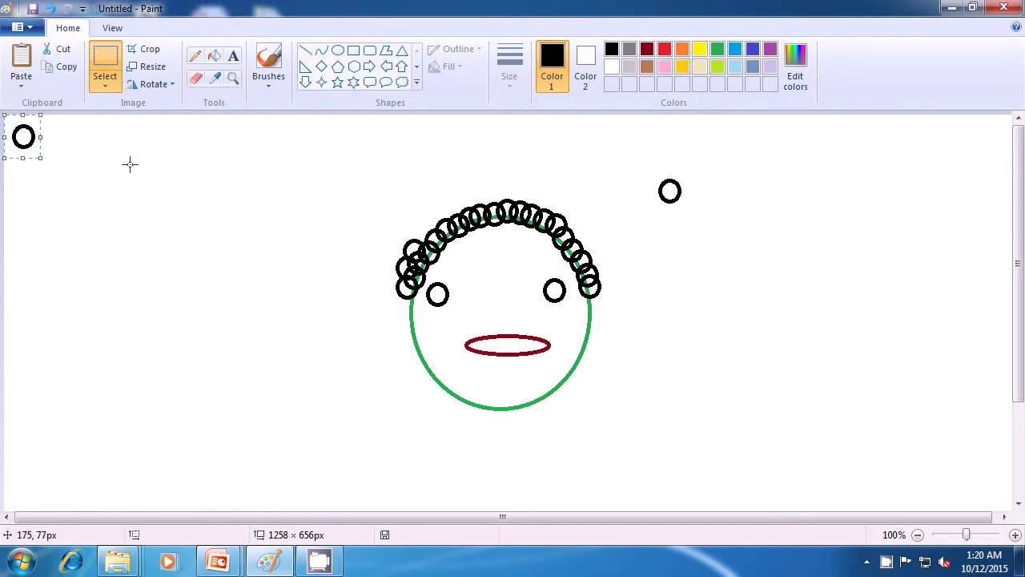
{"action": "left_click_drag", "start_coordinate": [12, 139], "coordinate": [413, 233]}
{"action": "key", "text": "ctrl+v"}
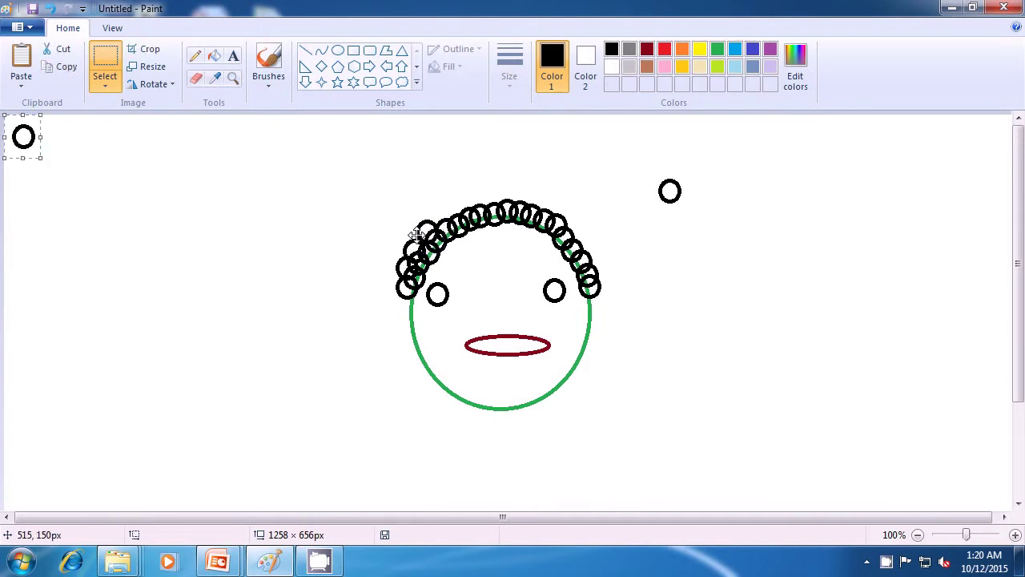
{"action": "left_click_drag", "start_coordinate": [23, 136], "coordinate": [445, 217]}
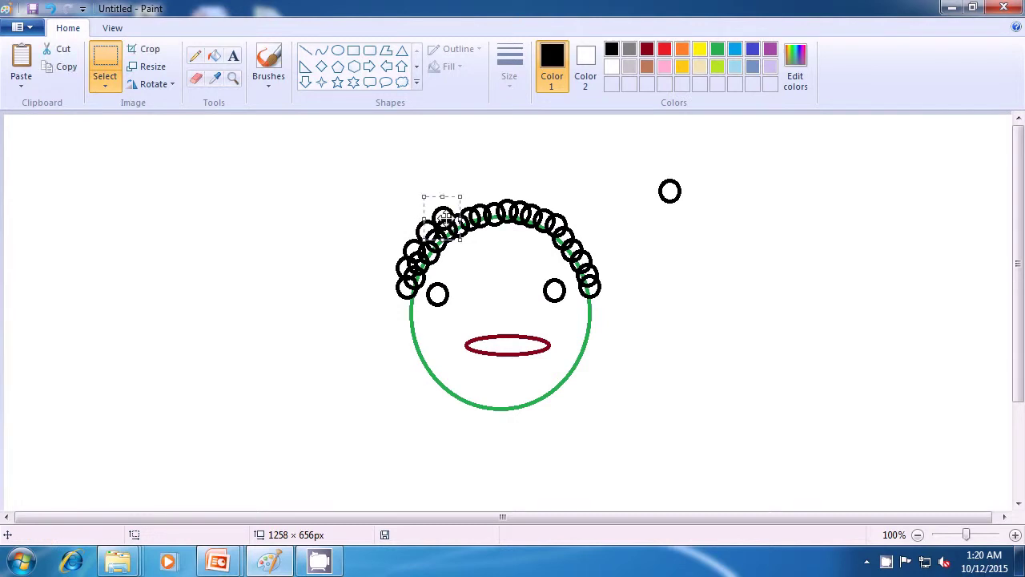
Paste four small circle copies to extend the outer row of curls from the upper left to the top centre.
{"action": "key", "text": "ctrl+v"}
{"action": "left_click_drag", "start_coordinate": [29, 138], "coordinate": [458, 206]}
{"action": "key", "text": "ctrl+v"}
{"action": "left_click_drag", "start_coordinate": [23, 135], "coordinate": [465, 207]}
{"action": "key", "text": "ctrl+v"}
{"action": "left_click_drag", "start_coordinate": [16, 140], "coordinate": [484, 203]}
{"action": "key", "text": "ctrl+v"}
{"action": "left_click_drag", "start_coordinate": [22, 139], "coordinate": [509, 206]}
Paste four small circle copies to continue the outer row of curls from the top centre towards the upper right.
{"action": "key", "text": "ctrl+v"}
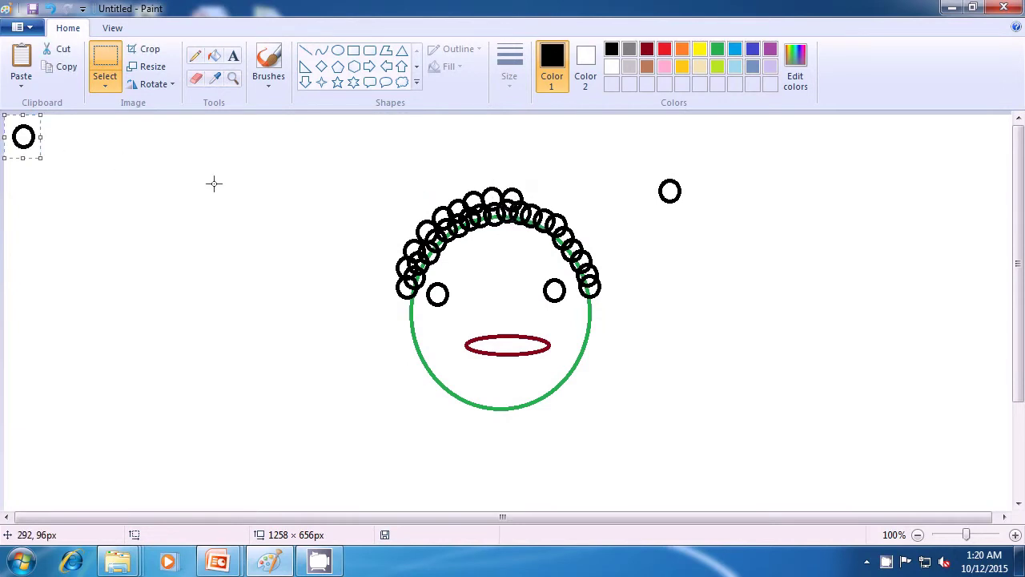
{"action": "left_click_drag", "start_coordinate": [22, 134], "coordinate": [529, 205]}
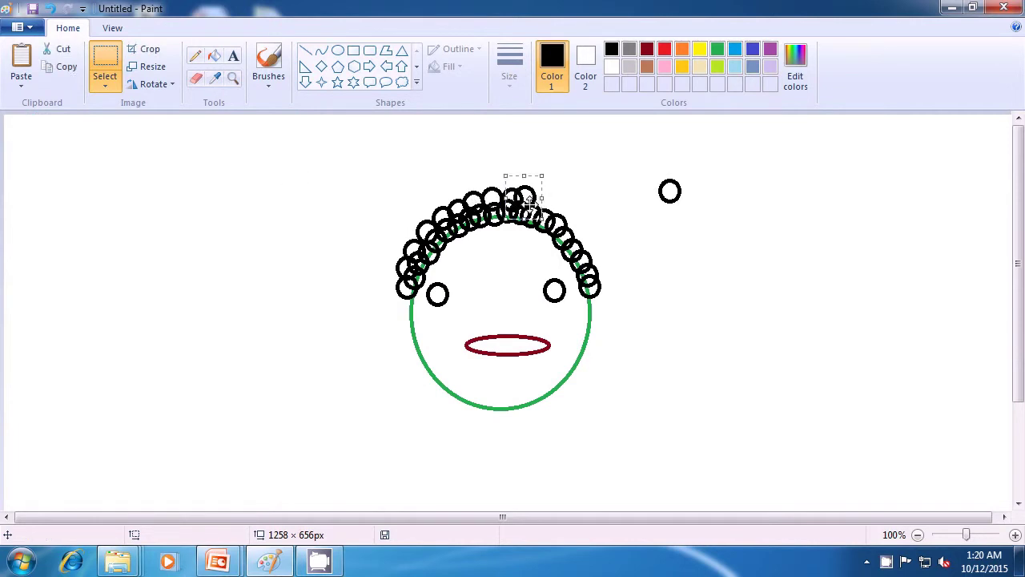
{"action": "key", "text": "ctrl+v"}
{"action": "left_click_drag", "start_coordinate": [27, 136], "coordinate": [537, 204]}
{"action": "key", "text": "ctrl+v"}
{"action": "left_click_drag", "start_coordinate": [24, 135], "coordinate": [549, 210]}
{"action": "key", "text": "ctrl+v"}
{"action": "left_click_drag", "start_coordinate": [23, 135], "coordinate": [559, 214]}
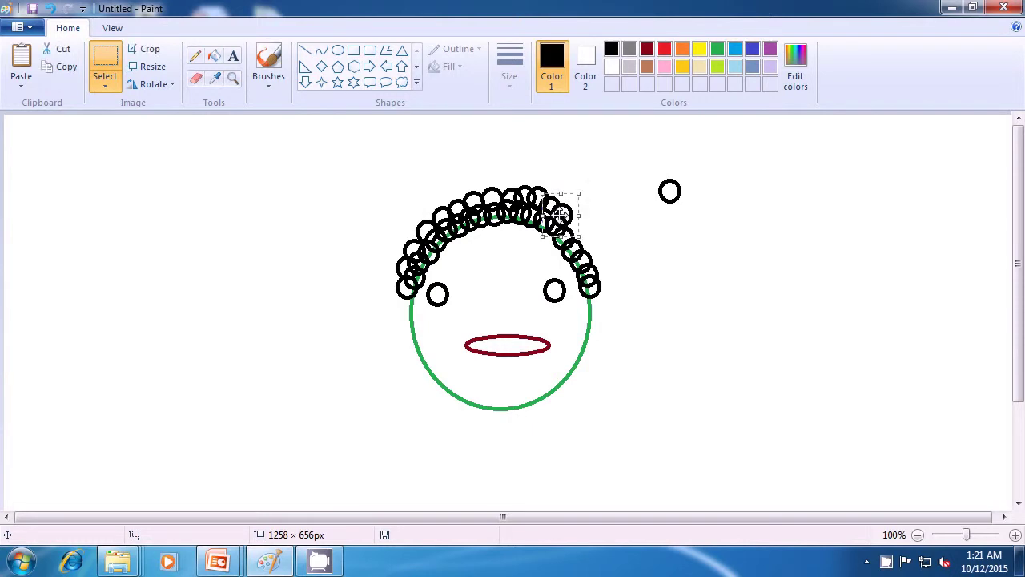
Paste five small circle copies down the right side of the head to finish the outer row of curls, and deselect.
{"action": "key", "text": "ctrl+v"}
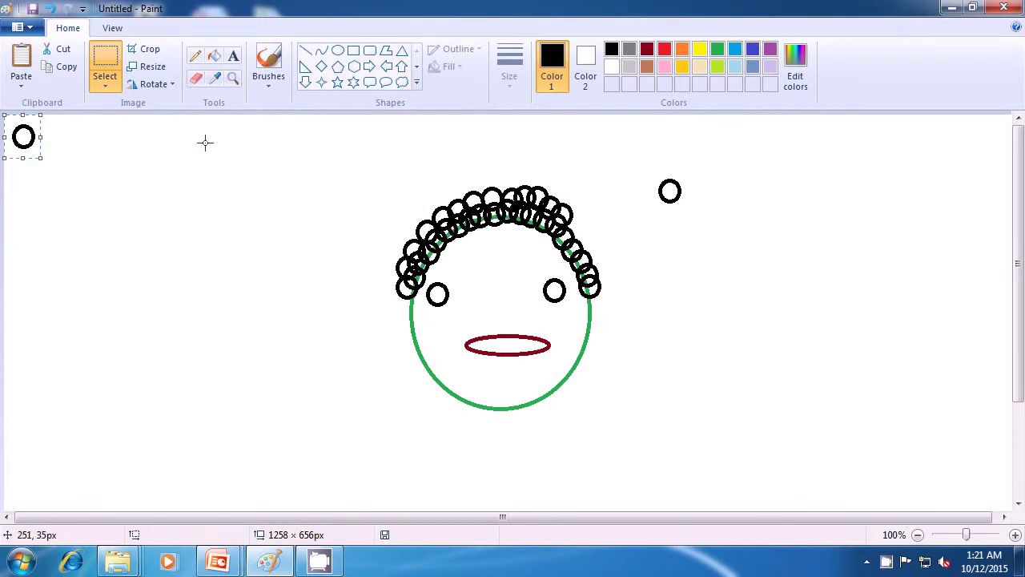
{"action": "left_click_drag", "start_coordinate": [36, 141], "coordinate": [586, 232]}
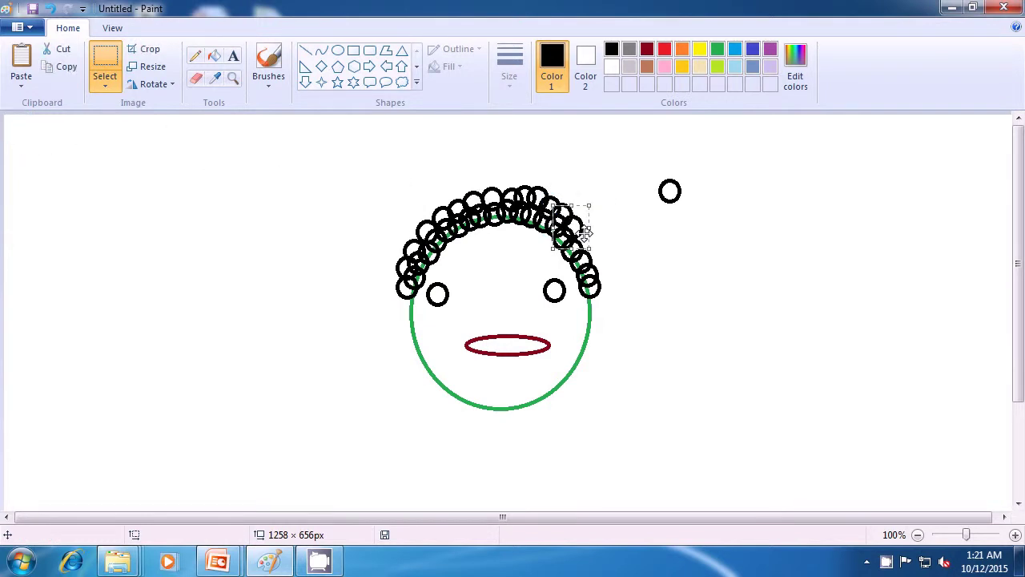
{"action": "key", "text": "ctrl+v"}
{"action": "left_click_drag", "start_coordinate": [24, 137], "coordinate": [580, 250]}
{"action": "key", "text": "ctrl+v"}
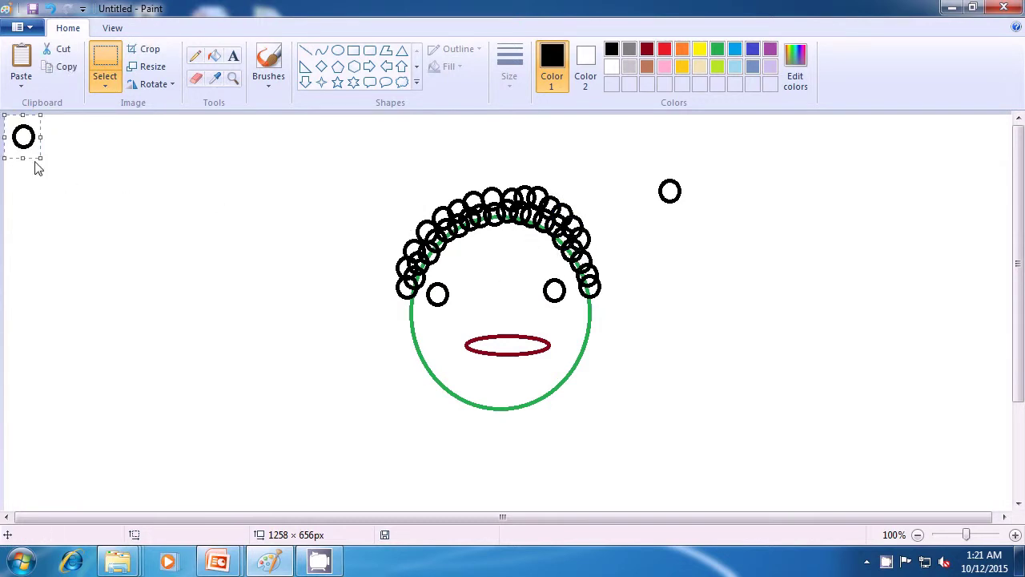
{"action": "left_click_drag", "start_coordinate": [24, 135], "coordinate": [588, 251]}
{"action": "key", "text": "ctrl+v"}
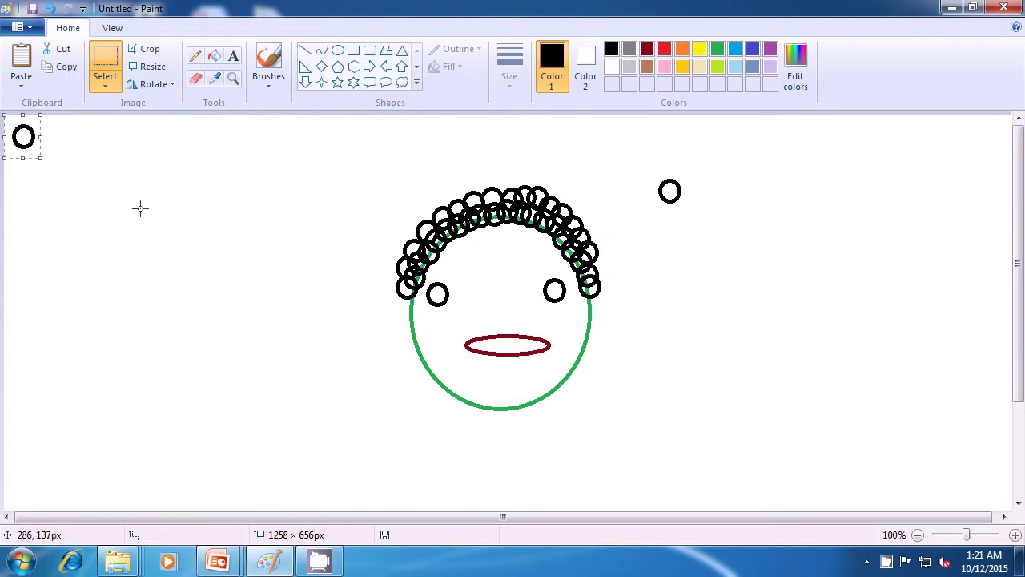
{"action": "left_click_drag", "start_coordinate": [24, 136], "coordinate": [590, 271]}
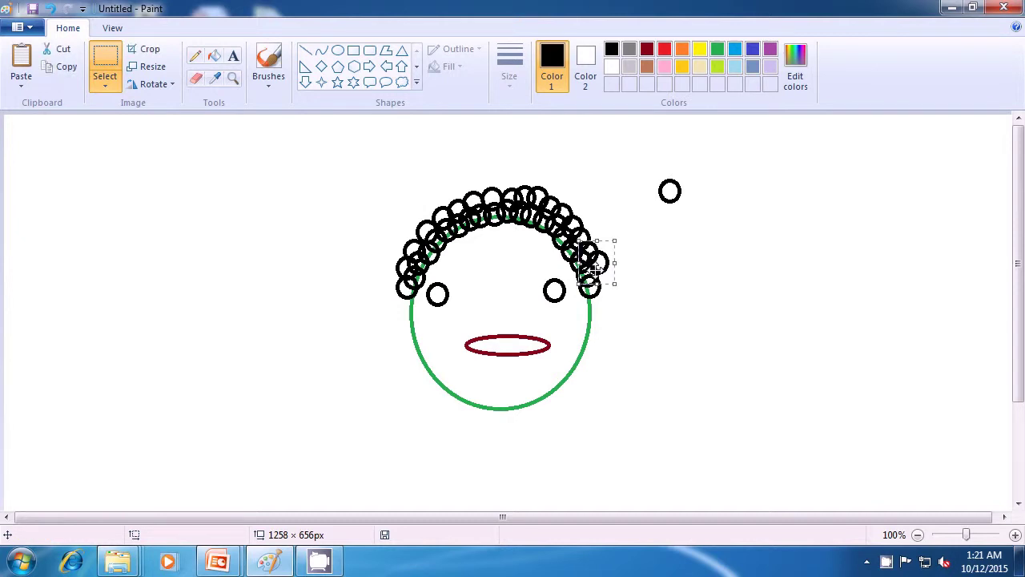
{"action": "key", "text": "ctrl+v"}
{"action": "left_click_drag", "start_coordinate": [24, 144], "coordinate": [597, 281]}
{"action": "left_click", "coordinate": [677, 281]}
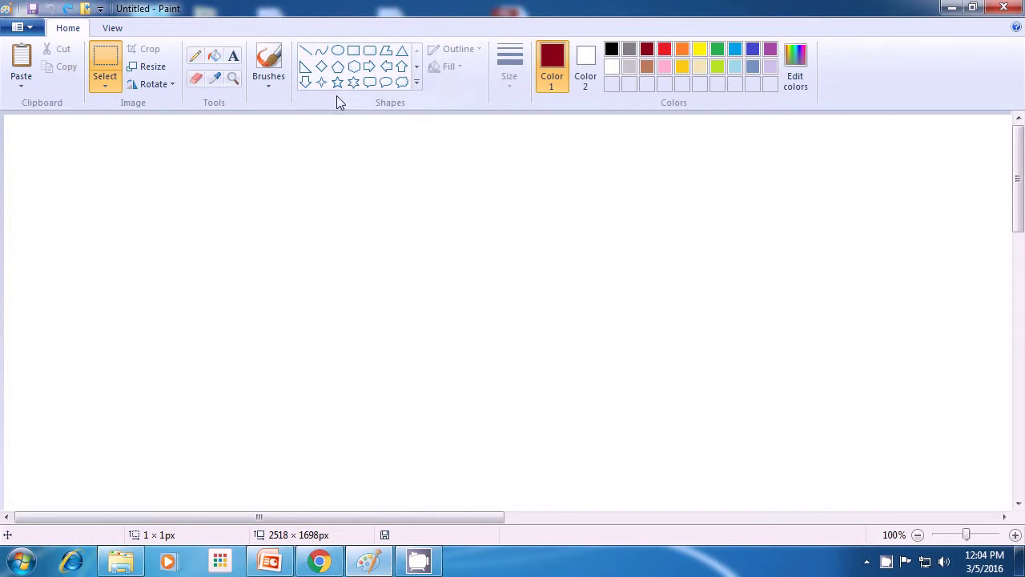
Draw a large black circle with the Oval shape near the middle of the blank canvas.
{"action": "left_click", "coordinate": [338, 52]}
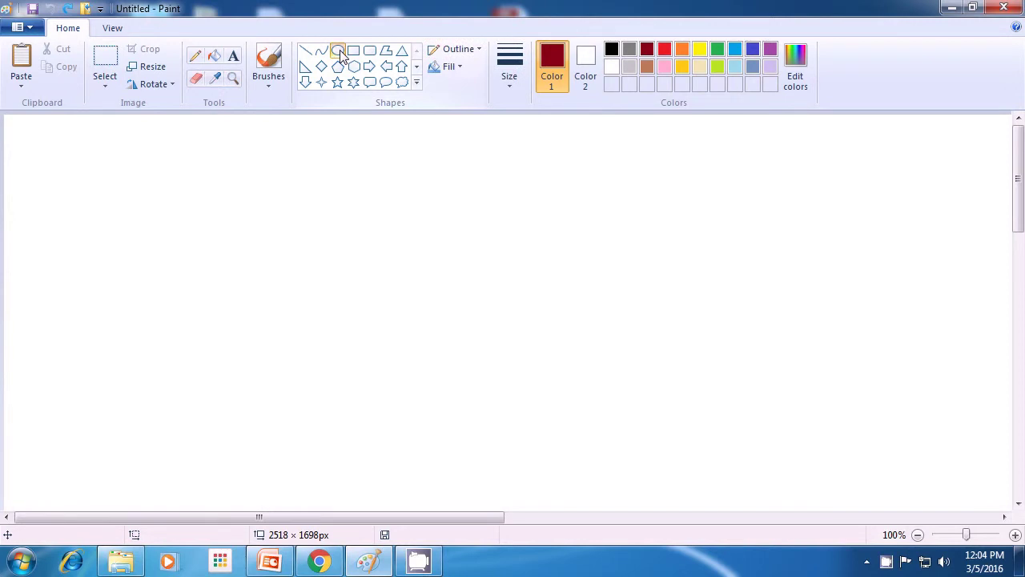
{"action": "left_click", "coordinate": [611, 50]}
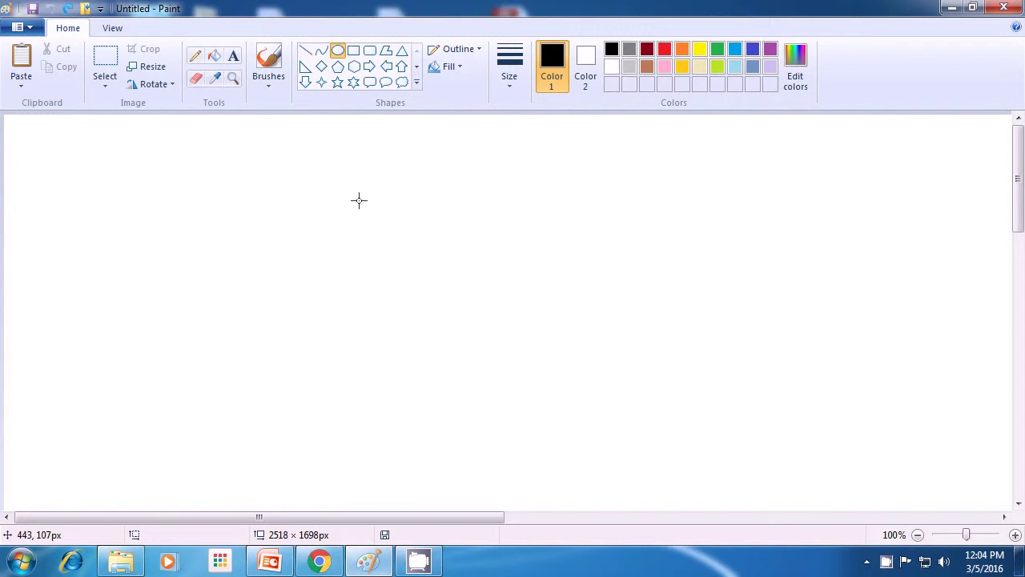
{"action": "left_click_drag", "start_coordinate": [368, 205], "coordinate": [586, 419]}
{"action": "left_click", "coordinate": [652, 384]}
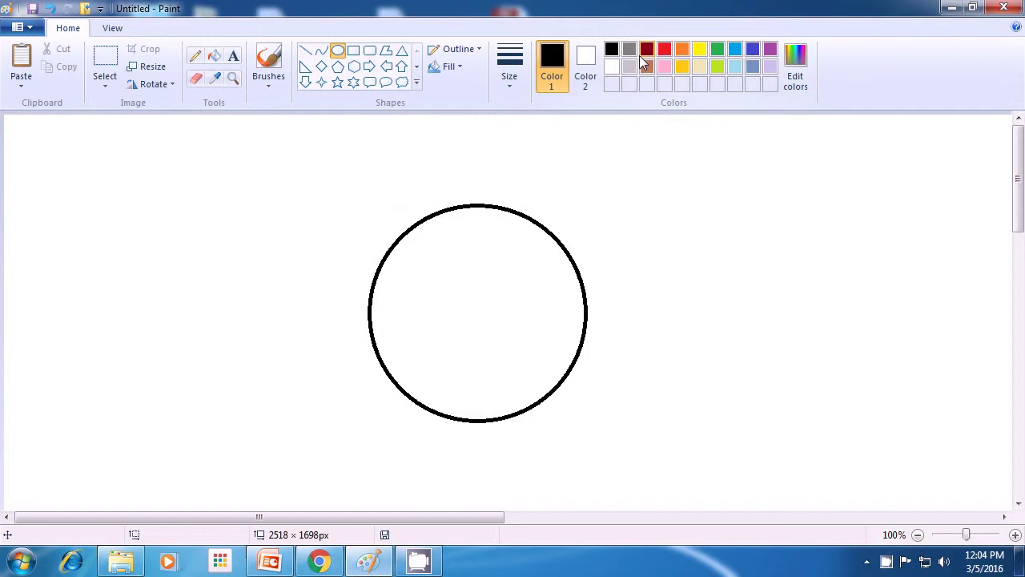
Draw a dark red upright oval about 128 × 156 px with solid colour fill, overlapping the black circle's upper left edge.
{"action": "left_click", "coordinate": [648, 50]}
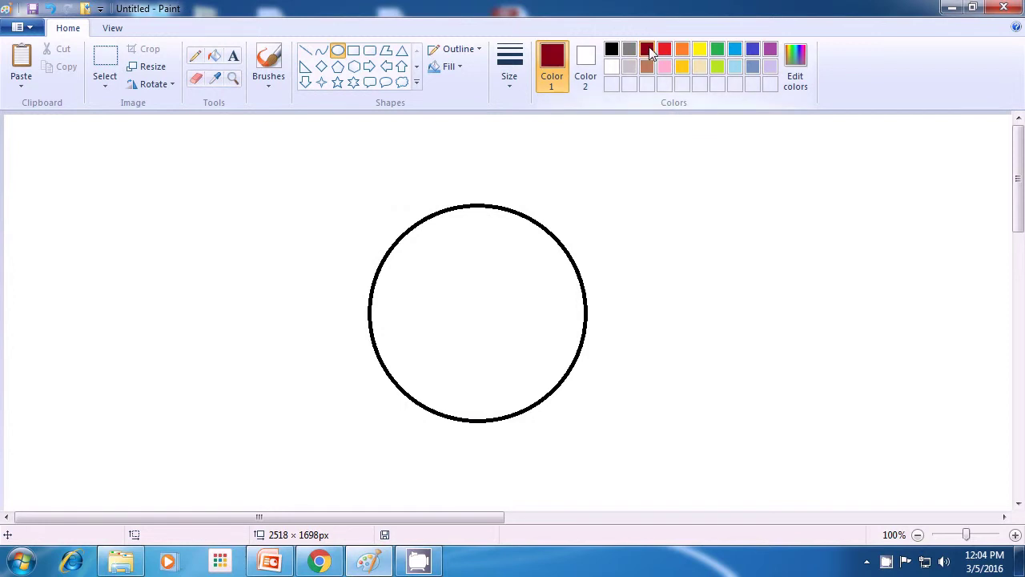
{"action": "left_click", "coordinate": [456, 69]}
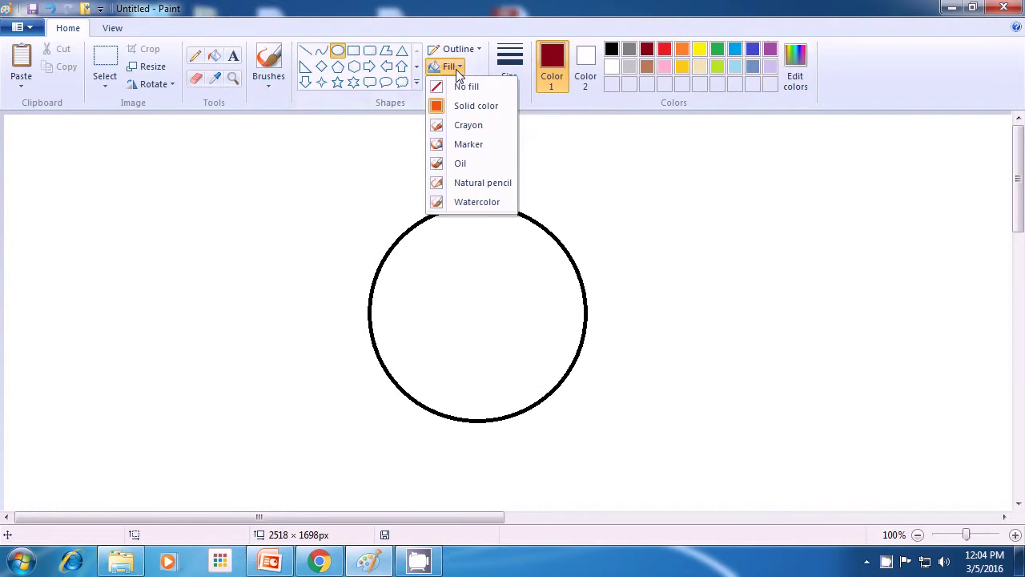
{"action": "left_click", "coordinate": [474, 107]}
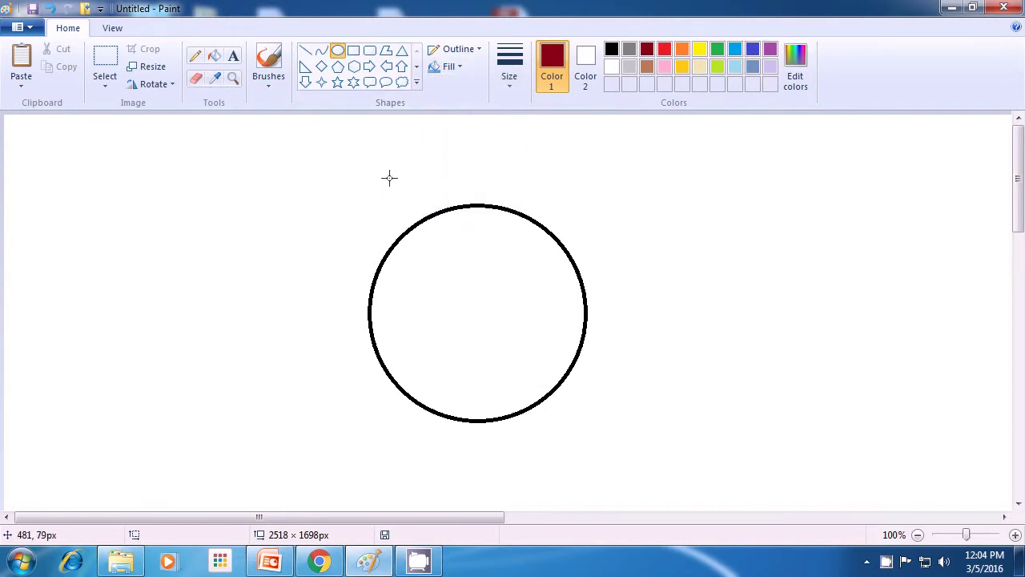
{"action": "mouse_move", "coordinate": [388, 176]}
{"action": "left_mouse_down"}
{"action": "mouse_move", "coordinate": [464, 243]}
{"action": "mouse_move", "coordinate": [492, 302]}
{"action": "left_mouse_up"}
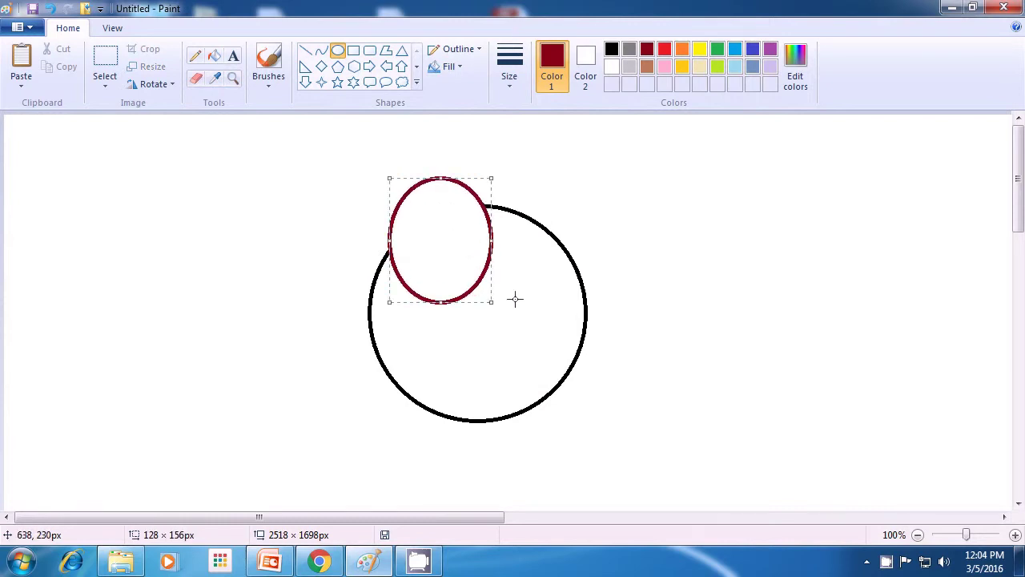
{"action": "left_click", "coordinate": [537, 300]}
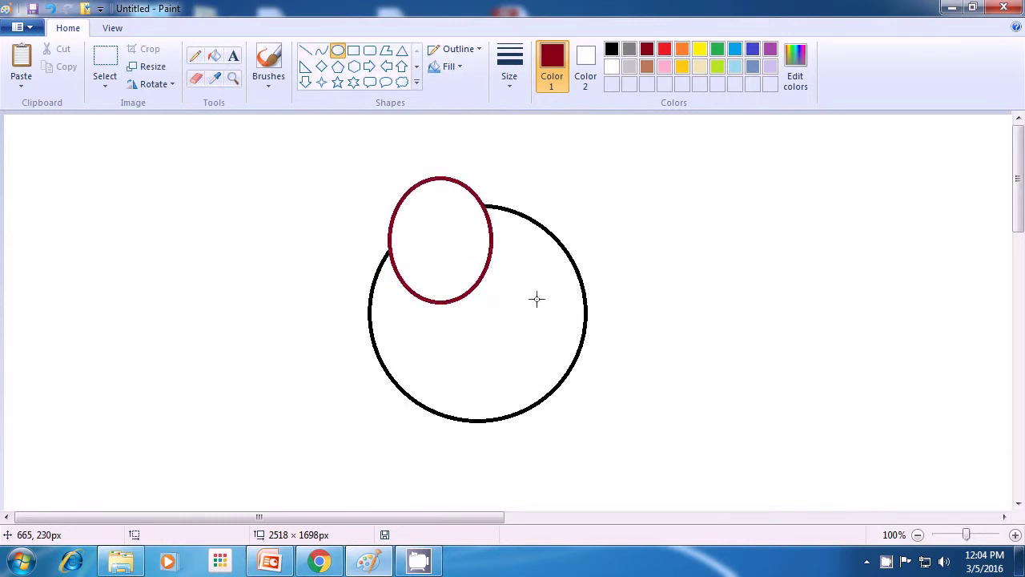
Draw a turquoise flat ellipse about 115 × 64 px across the black circle's left edge, below the dark red oval.
{"action": "left_click", "coordinate": [734, 51]}
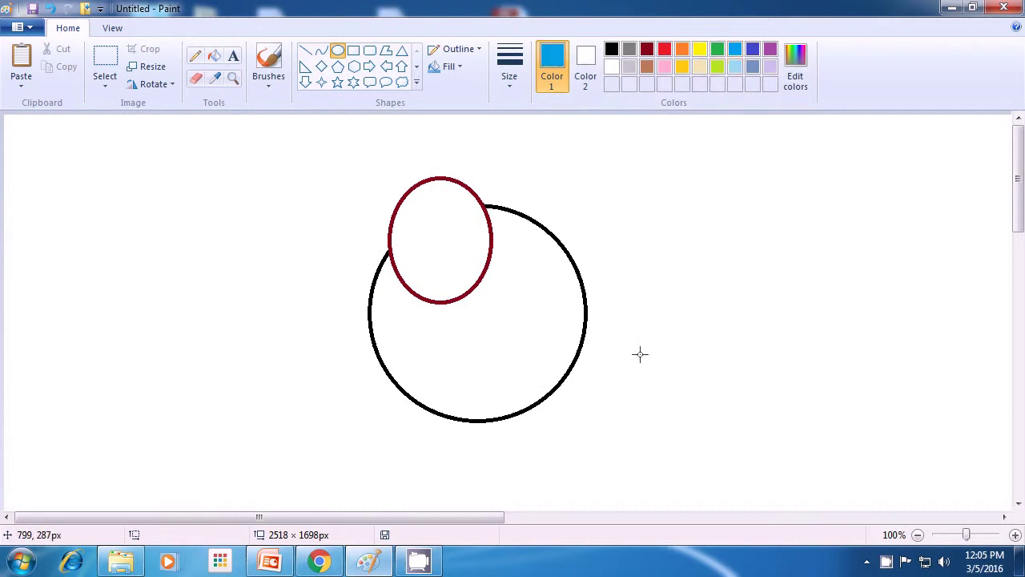
{"action": "left_click_drag", "start_coordinate": [346, 281], "coordinate": [445, 348]}
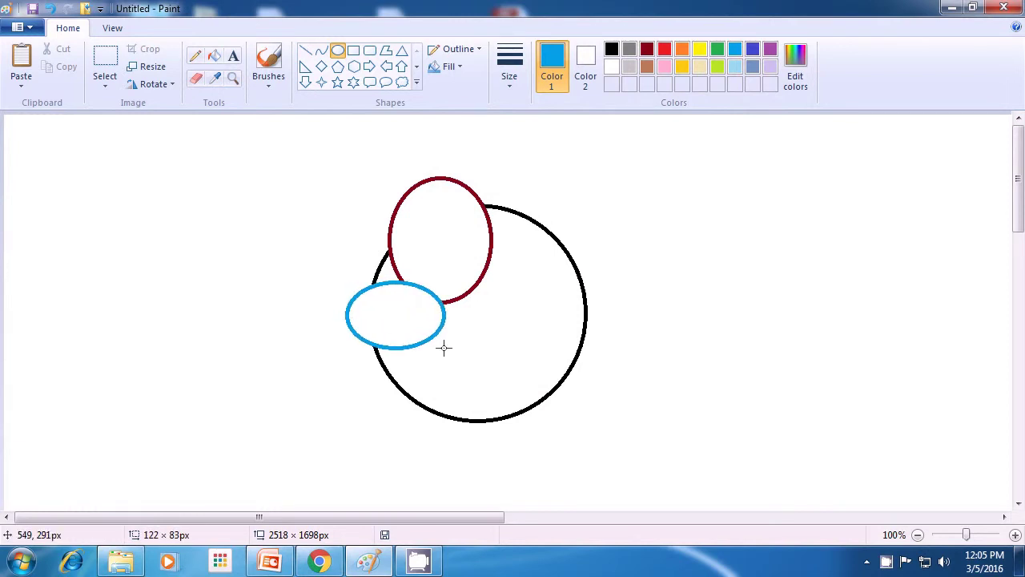
{"action": "mouse_move", "coordinate": [444, 347]}
{"action": "left_mouse_down"}
{"action": "mouse_move", "coordinate": [434, 350]}
{"action": "mouse_move", "coordinate": [438, 333]}
{"action": "left_mouse_up"}
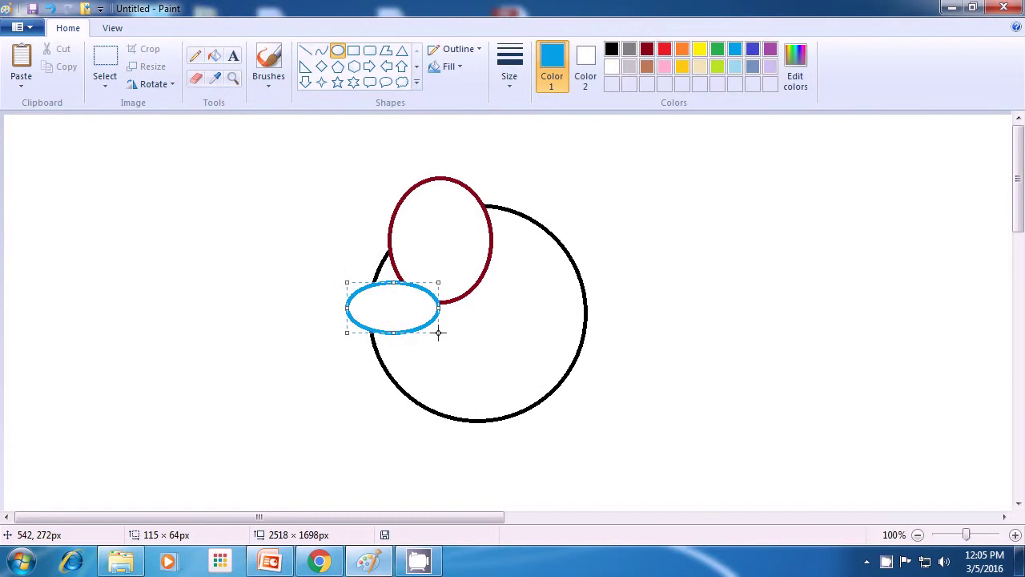
{"action": "left_click", "coordinate": [481, 349]}
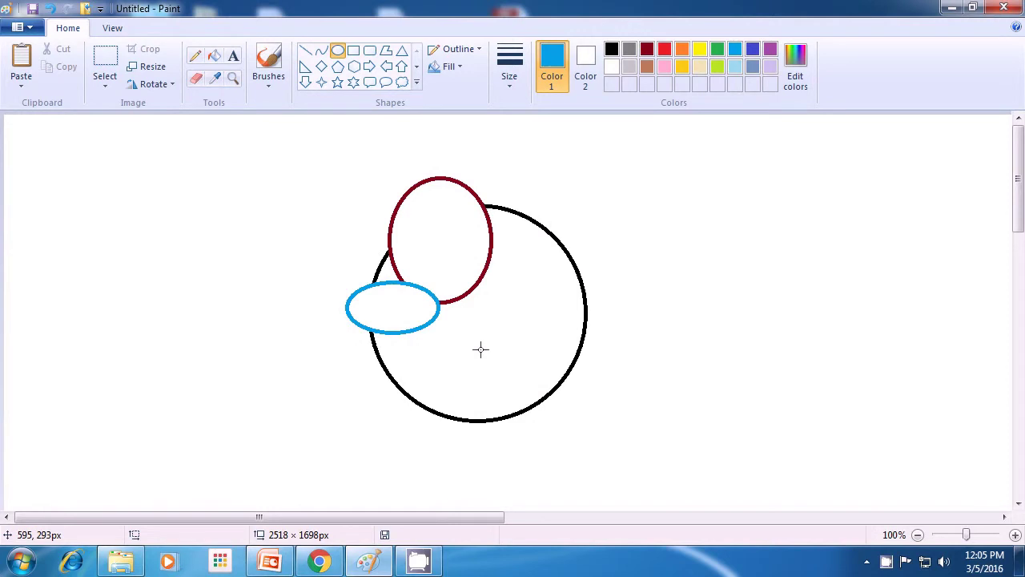
Draw an indigo circle about 54 × 52 px overlapping the dark red oval's right edge, and switch the drawing colour to purple.
{"action": "left_click", "coordinate": [753, 50]}
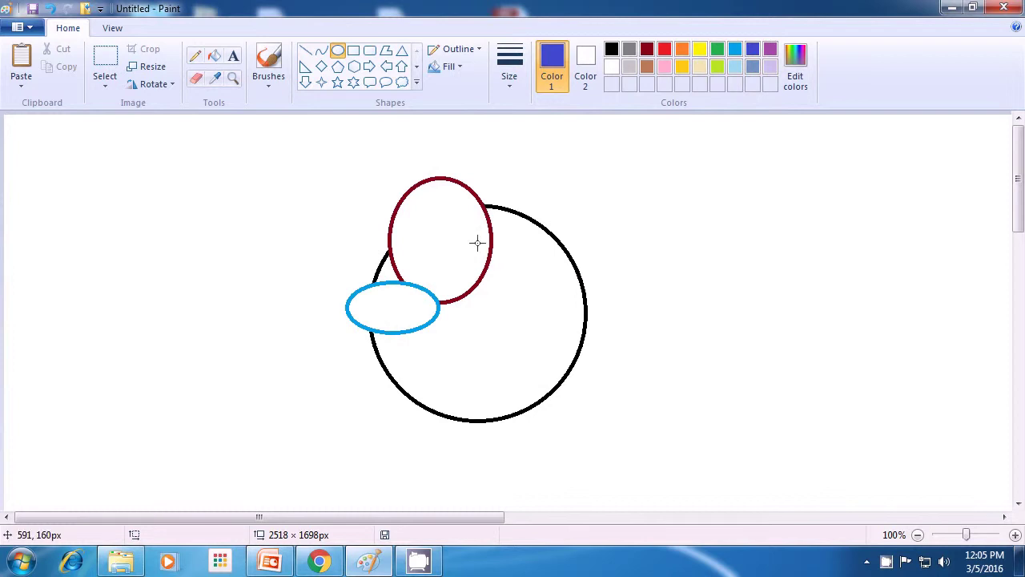
{"action": "left_click_drag", "start_coordinate": [477, 243], "coordinate": [520, 279]}
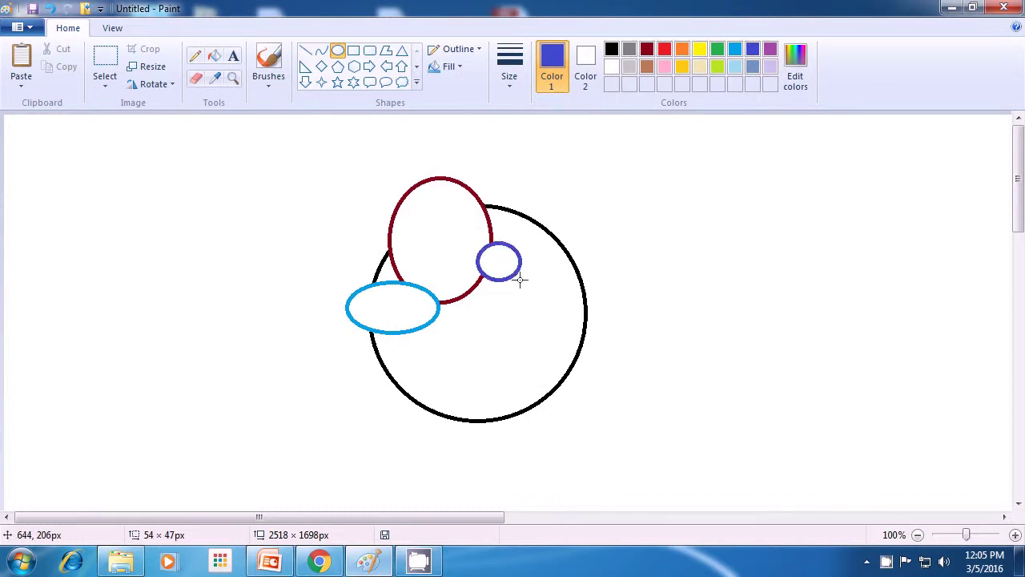
{"action": "left_click_drag", "start_coordinate": [520, 280], "coordinate": [521, 284]}
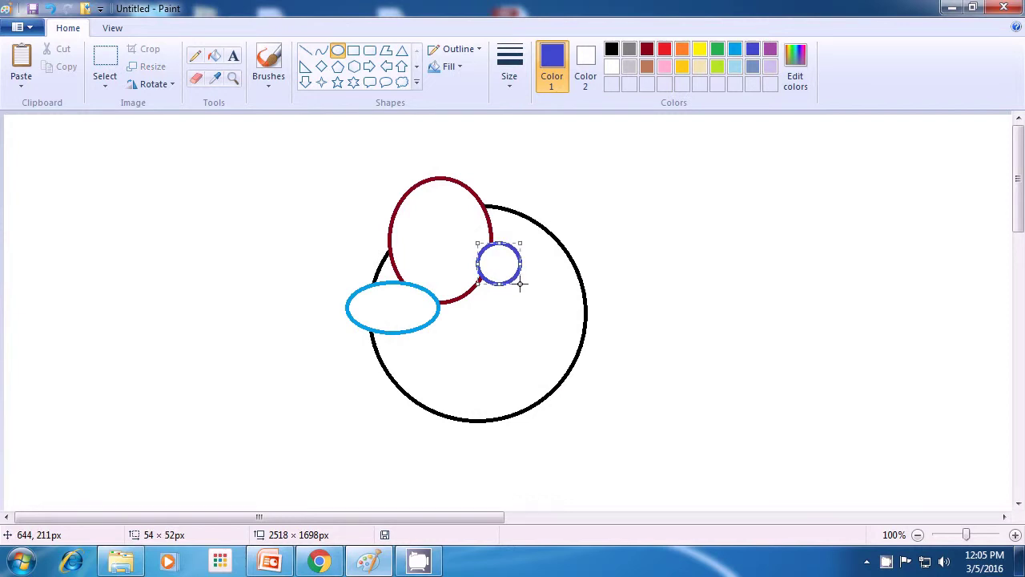
{"action": "left_click", "coordinate": [625, 265]}
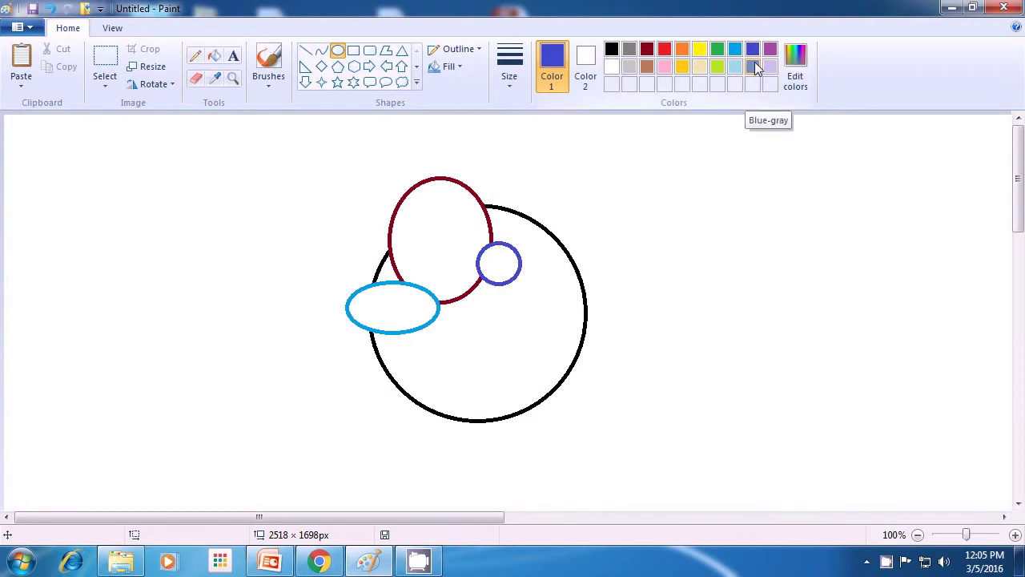
{"action": "left_click", "coordinate": [770, 51]}
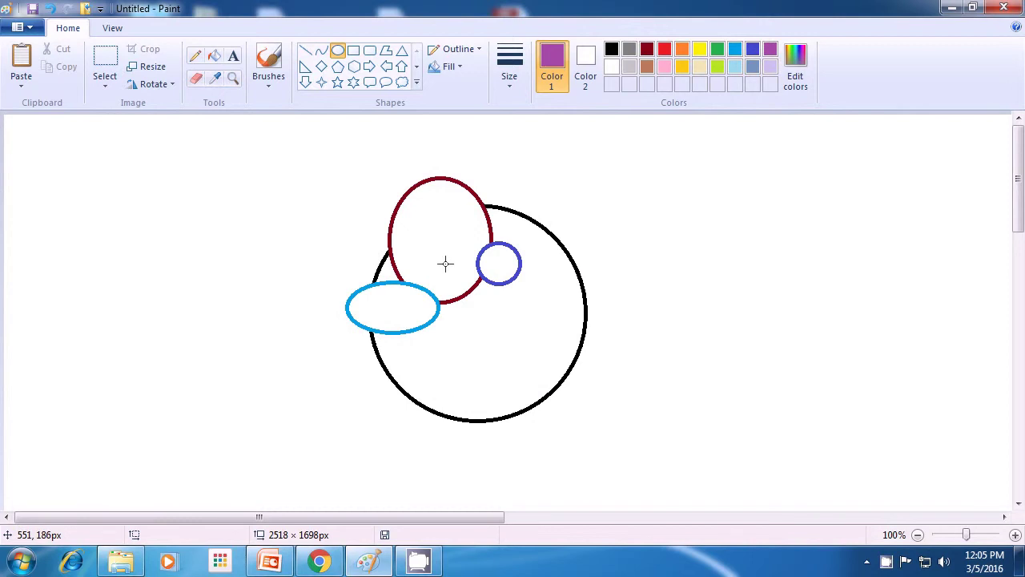
{"action": "left_click_drag", "start_coordinate": [442, 262], "coordinate": [467, 427]}
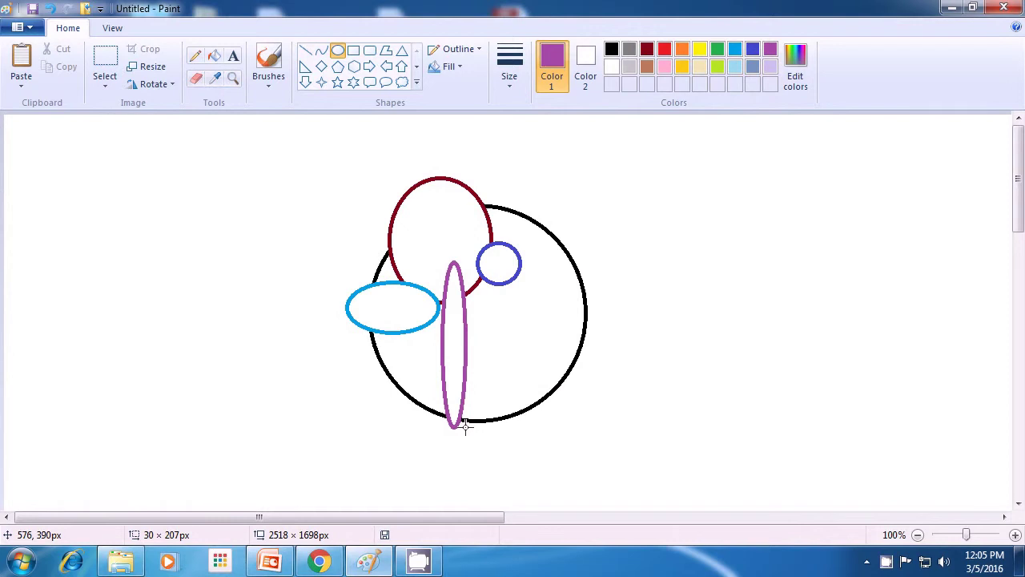
{"action": "left_click_drag", "start_coordinate": [466, 427], "coordinate": [468, 431]}
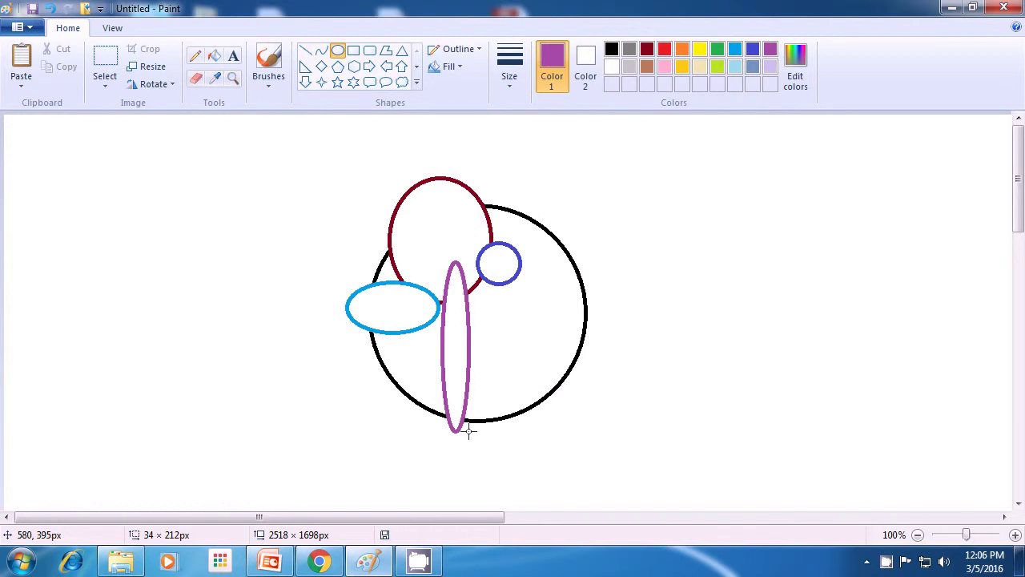
{"action": "left_click_drag", "start_coordinate": [469, 432], "coordinate": [469, 431]}
{"action": "key", "text": "ctrl+z"}
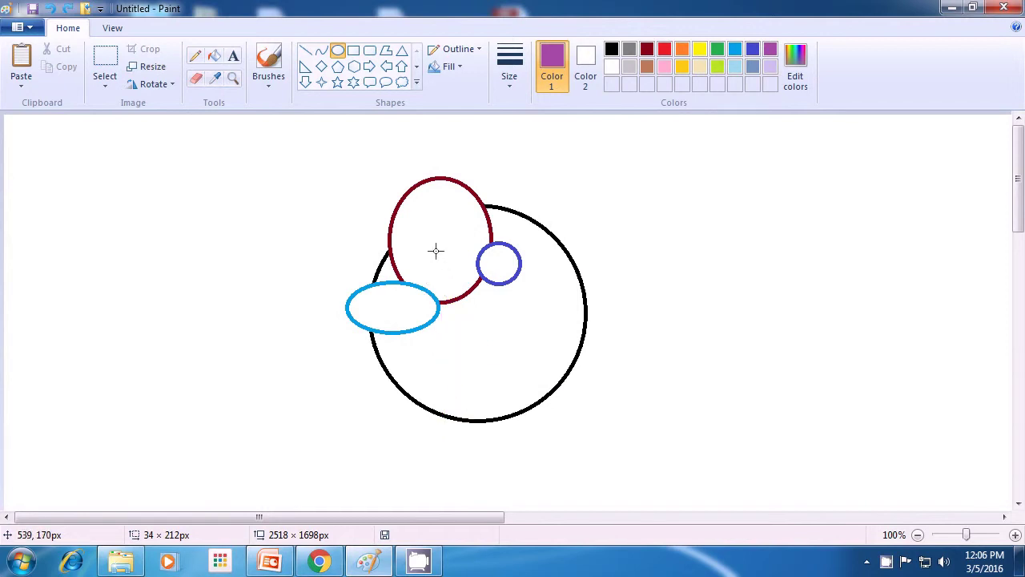
Draw a tall, narrow purple ellipse about 47 × 225 px from inside the dark red oval to just below the black circle.
{"action": "left_click_drag", "start_coordinate": [435, 251], "coordinate": [472, 430]}
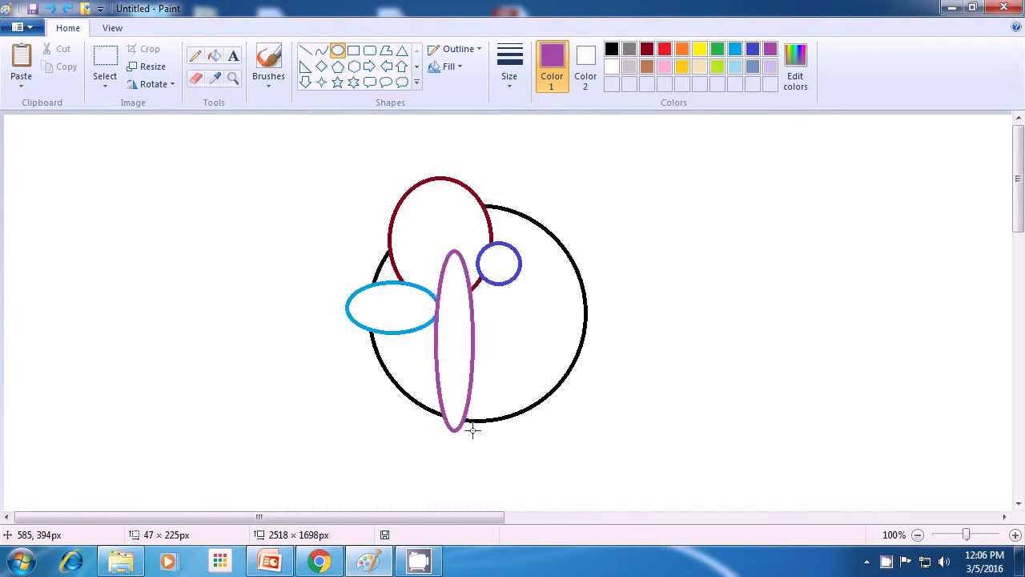
{"action": "left_click_drag", "start_coordinate": [473, 430], "coordinate": [472, 430]}
{"action": "left_click", "coordinate": [570, 438]}
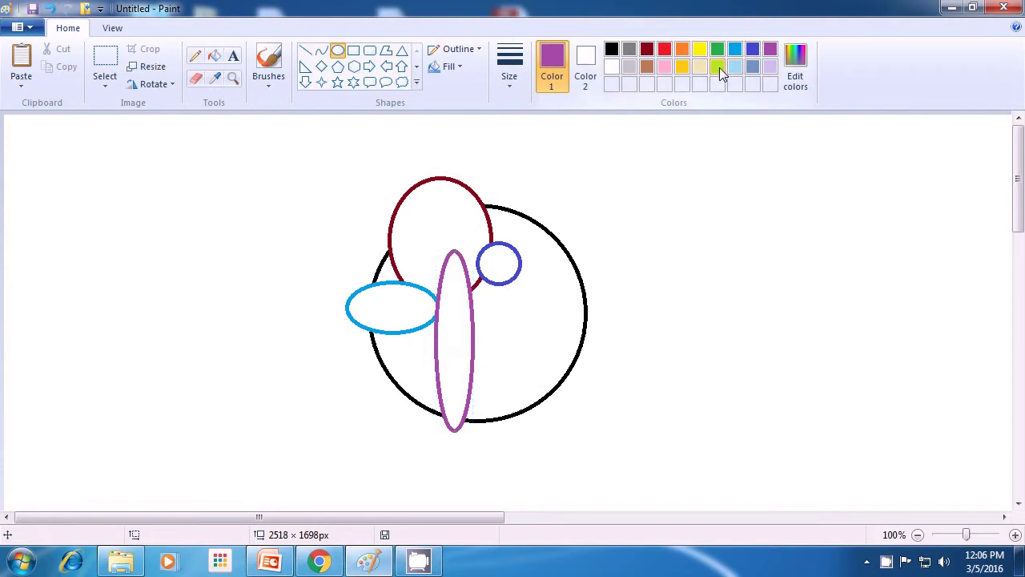
Draw a small lime upright ellipse about 32 × 53 px across the black circle's upper right edge.
{"action": "left_click", "coordinate": [719, 67]}
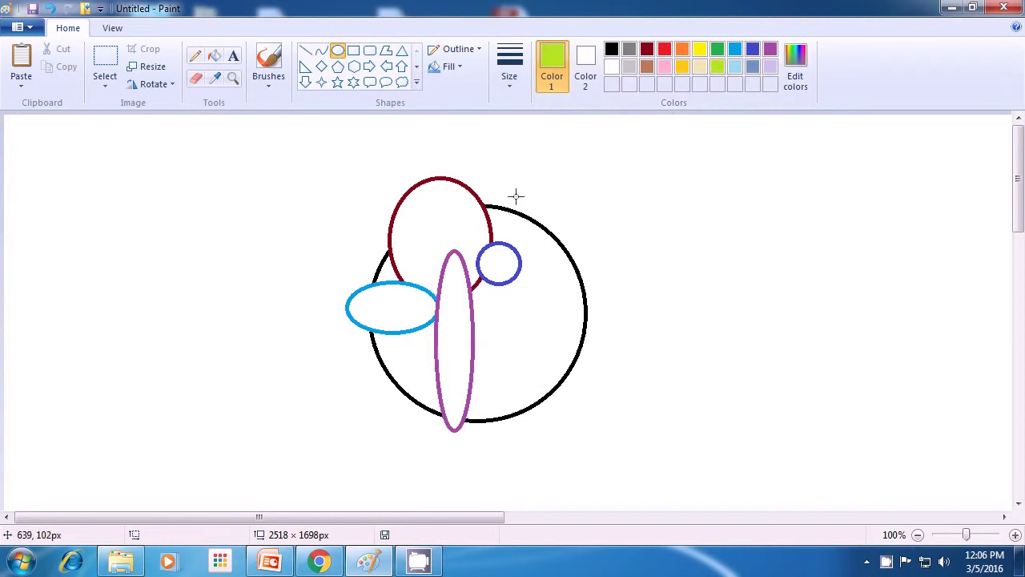
{"action": "left_click_drag", "start_coordinate": [515, 197], "coordinate": [540, 240]}
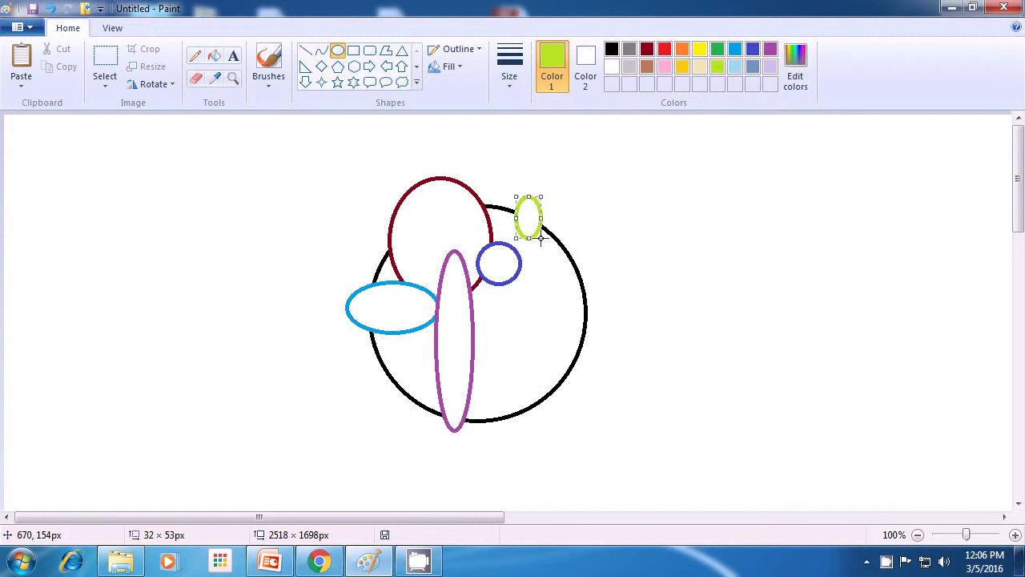
{"action": "left_click", "coordinate": [660, 220]}
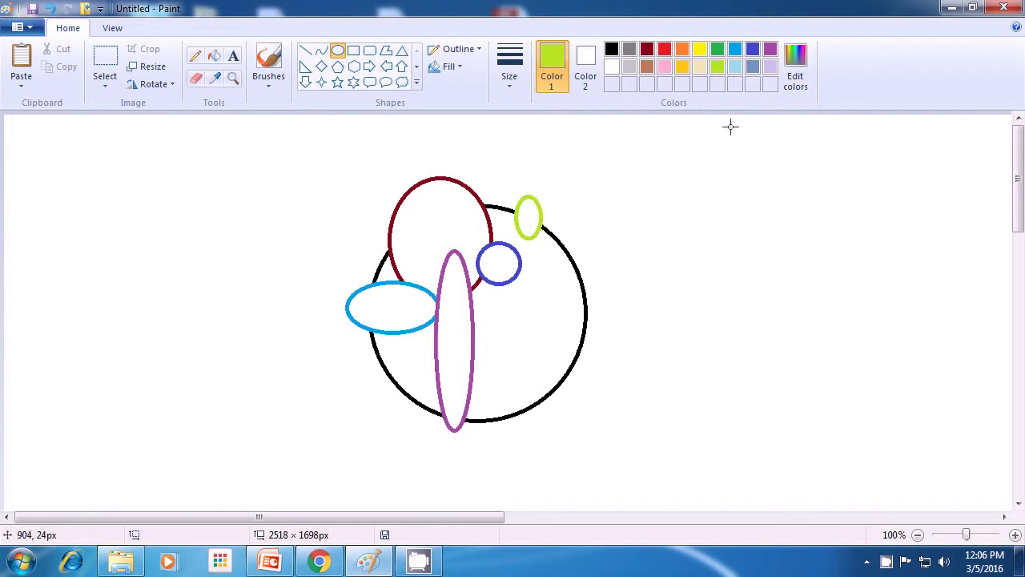
Draw a flat blue-gray ellipse outline about 130 × 43 px across the black circle's right edge, below the lime ellipse.
{"action": "left_click", "coordinate": [752, 66]}
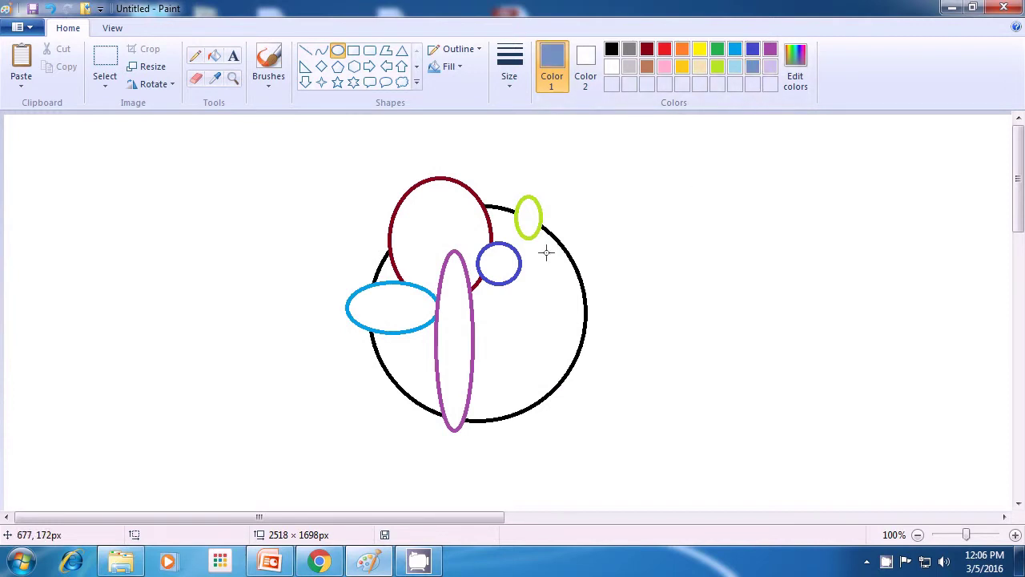
{"action": "left_click_drag", "start_coordinate": [546, 253], "coordinate": [649, 286]}
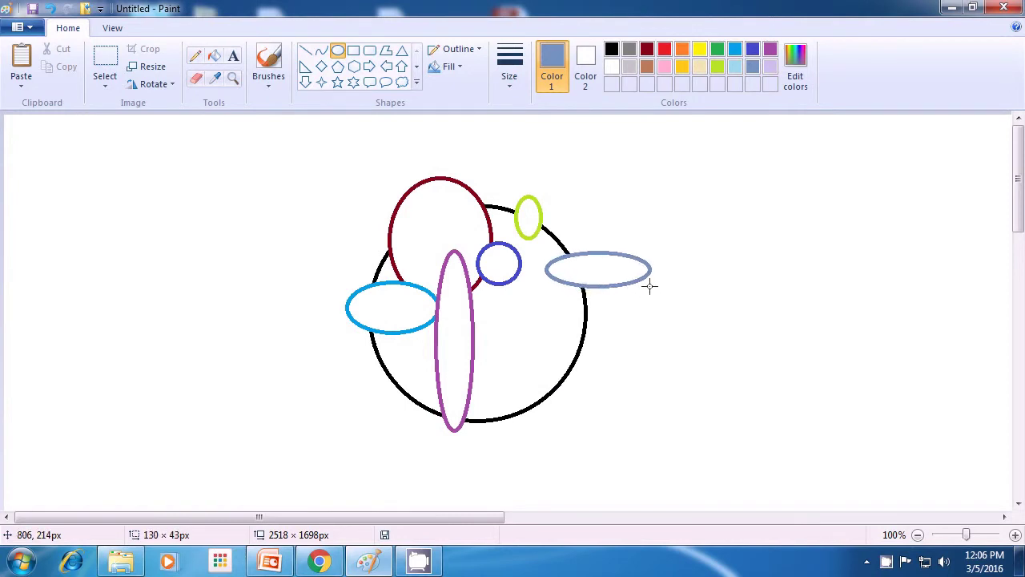
{"action": "left_click_drag", "start_coordinate": [649, 286], "coordinate": [650, 286]}
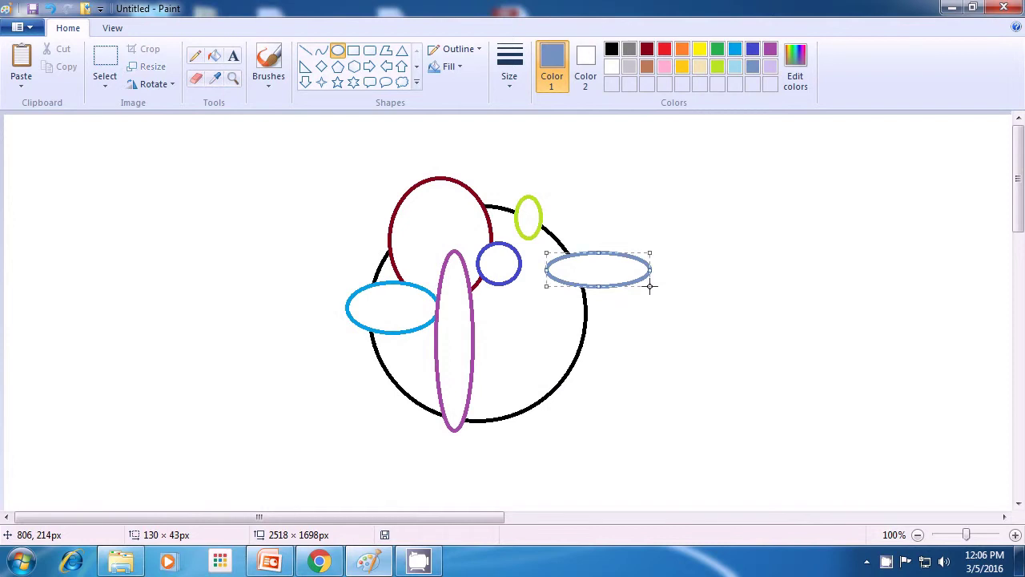
{"action": "left_click", "coordinate": [740, 300]}
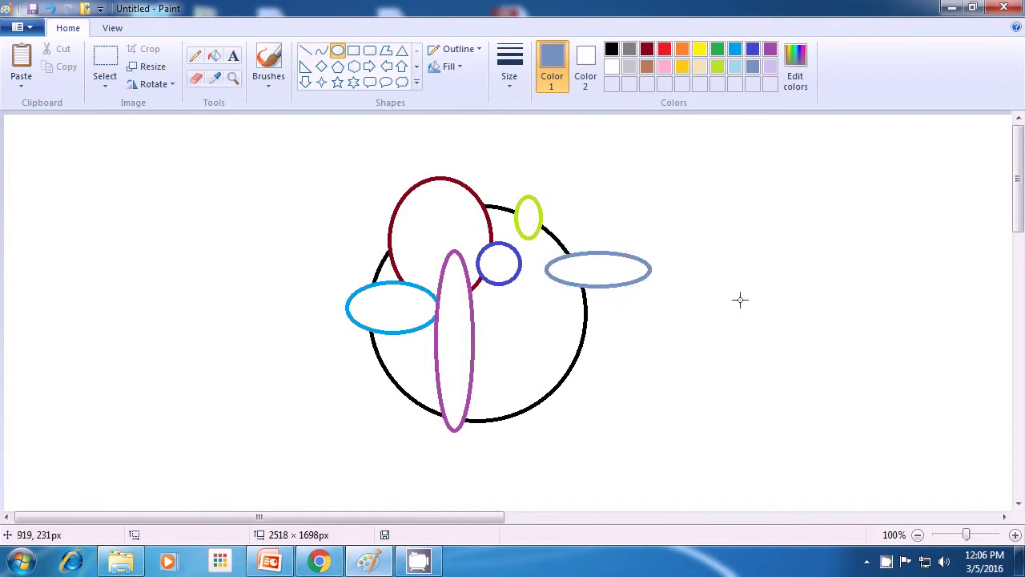
Draw a red oval outline about 109 × 133 px across the black circle's lower right edge.
{"action": "left_click", "coordinate": [664, 49]}
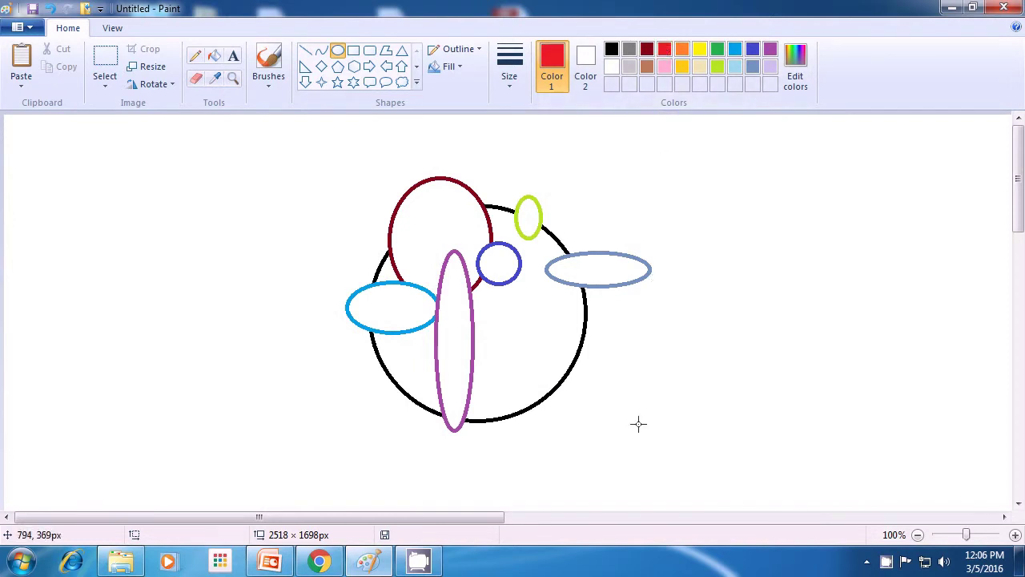
{"action": "left_click_drag", "start_coordinate": [514, 337], "coordinate": [601, 442]}
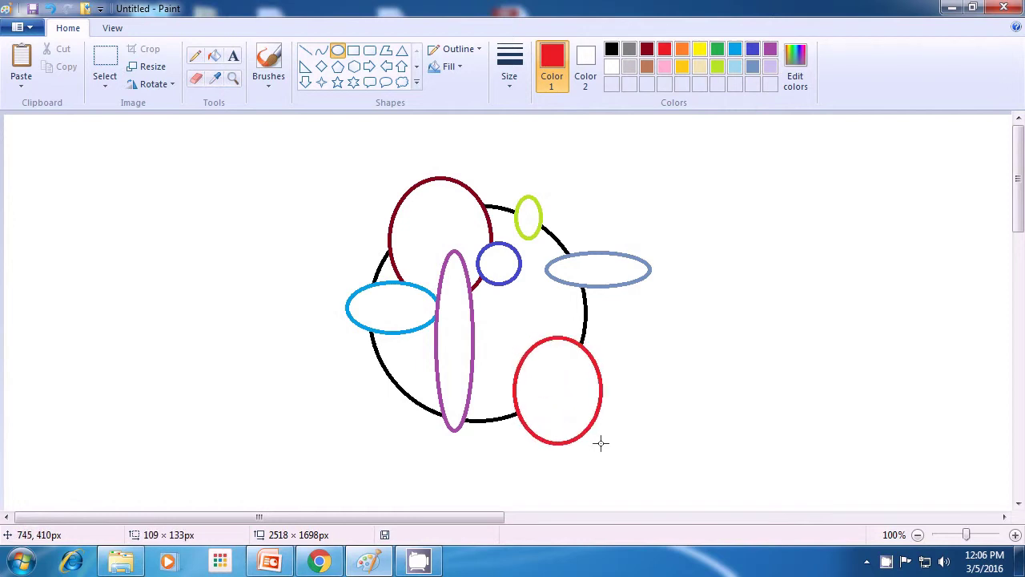
{"action": "left_click_drag", "start_coordinate": [601, 443], "coordinate": [601, 443]}
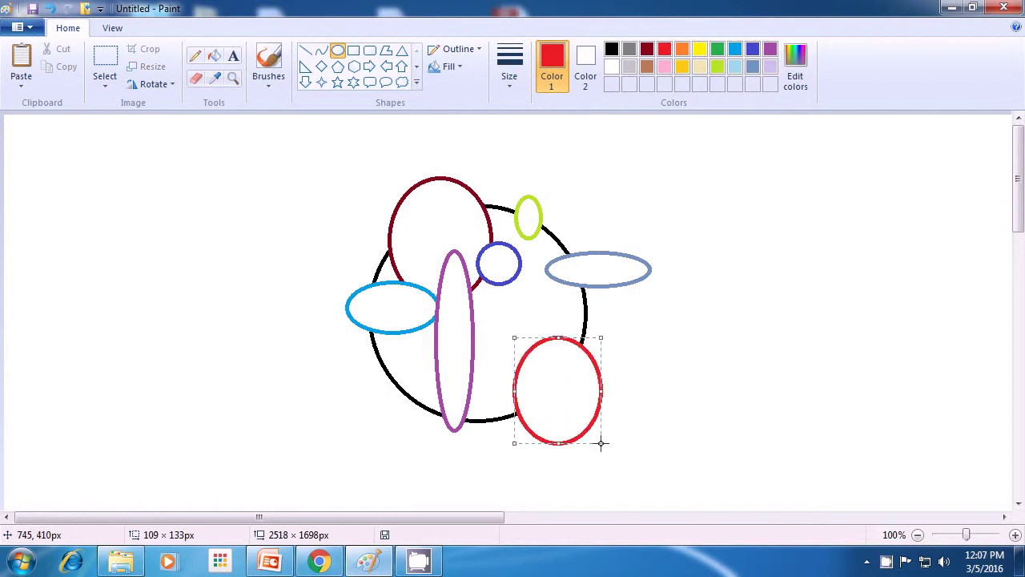
{"action": "left_click", "coordinate": [693, 390]}
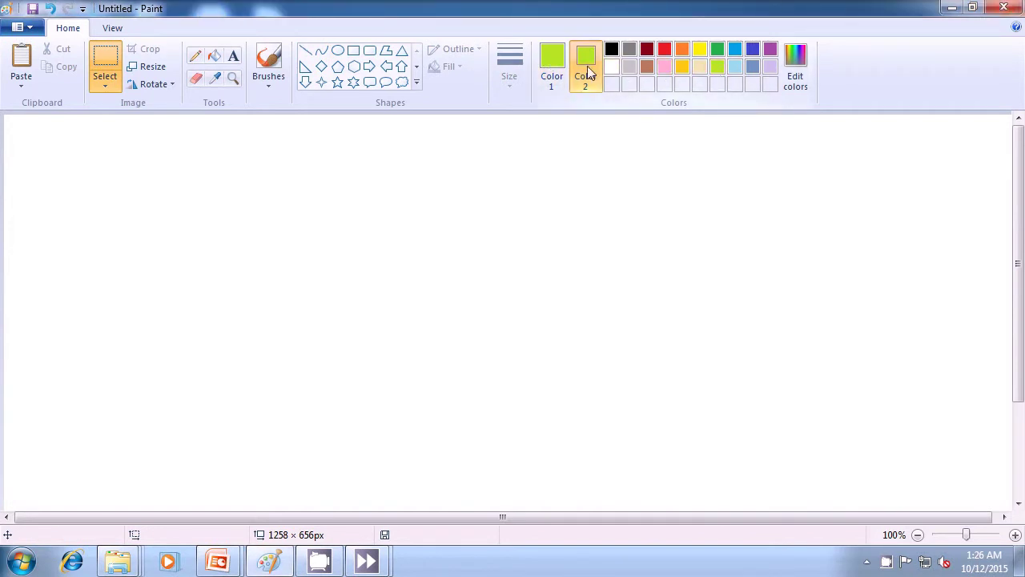
Draw a large upright lime oval with a solid colour fill in the middle of the blank canvas.
{"action": "left_click", "coordinate": [338, 51]}
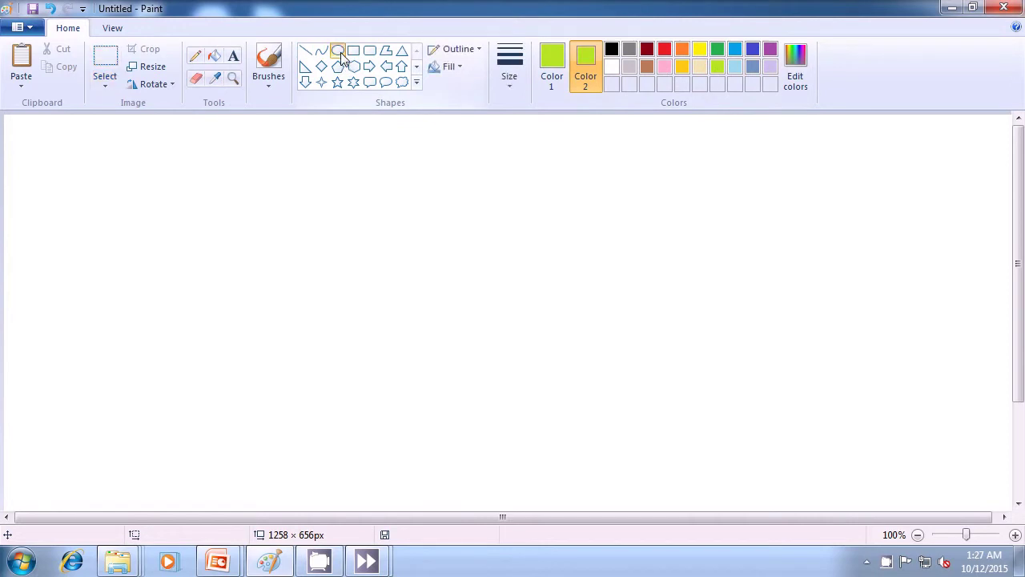
{"action": "left_click", "coordinate": [453, 69]}
{"action": "left_click", "coordinate": [451, 107]}
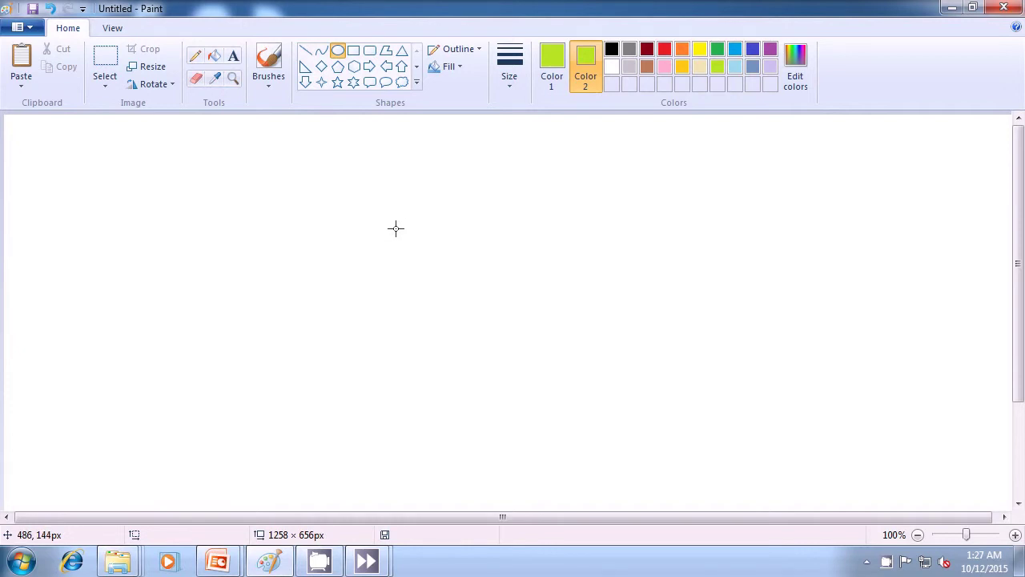
{"action": "left_click_drag", "start_coordinate": [403, 223], "coordinate": [601, 465]}
{"action": "left_click", "coordinate": [693, 375]}
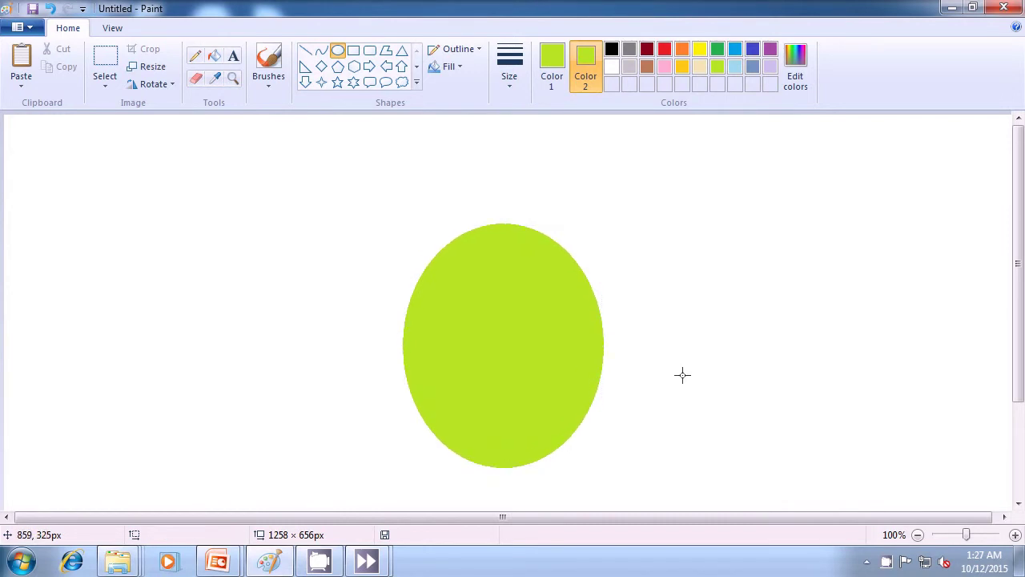
Draw a wide, flat solid indigo ellipse about 303 × 68 px overlapping the top of the lime oval.
{"action": "left_click", "coordinate": [545, 68]}
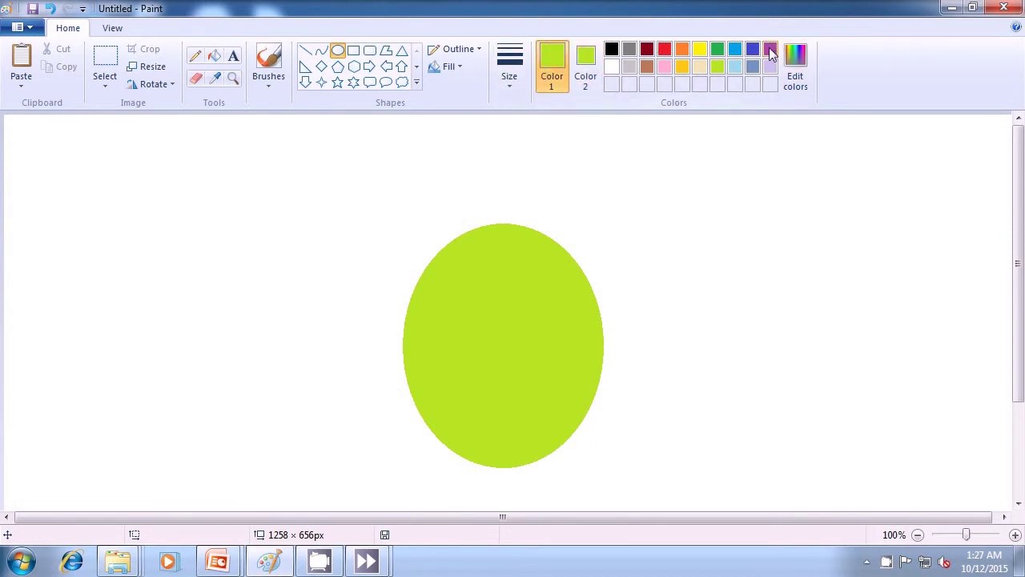
{"action": "left_click", "coordinate": [753, 50]}
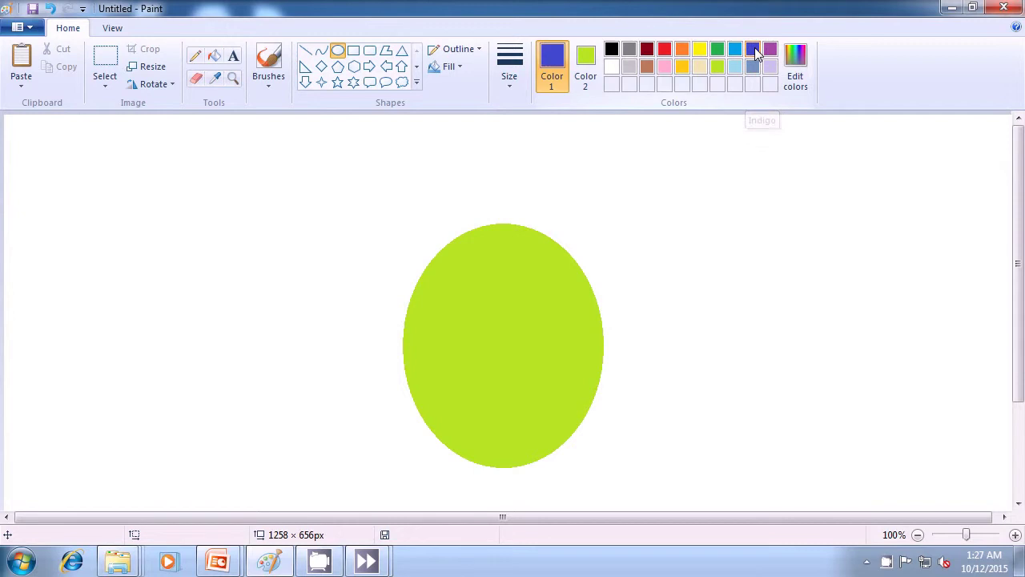
{"action": "left_click", "coordinate": [586, 69]}
{"action": "left_click", "coordinate": [756, 50]}
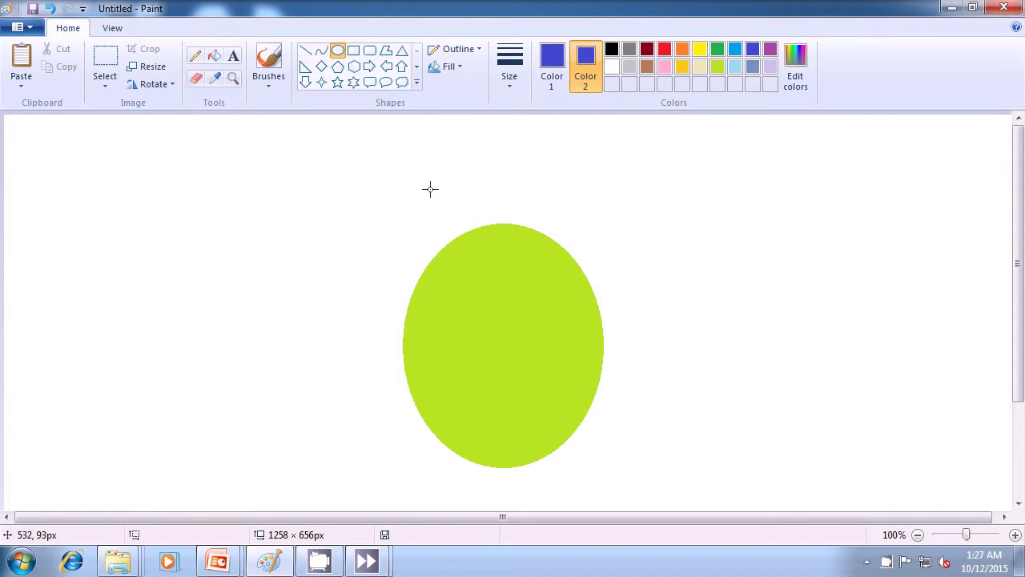
{"action": "mouse_move", "coordinate": [411, 185]}
{"action": "left_mouse_down"}
{"action": "mouse_move", "coordinate": [449, 208]}
{"action": "mouse_move", "coordinate": [541, 231]}
{"action": "mouse_move", "coordinate": [654, 240]}
{"action": "left_mouse_up"}
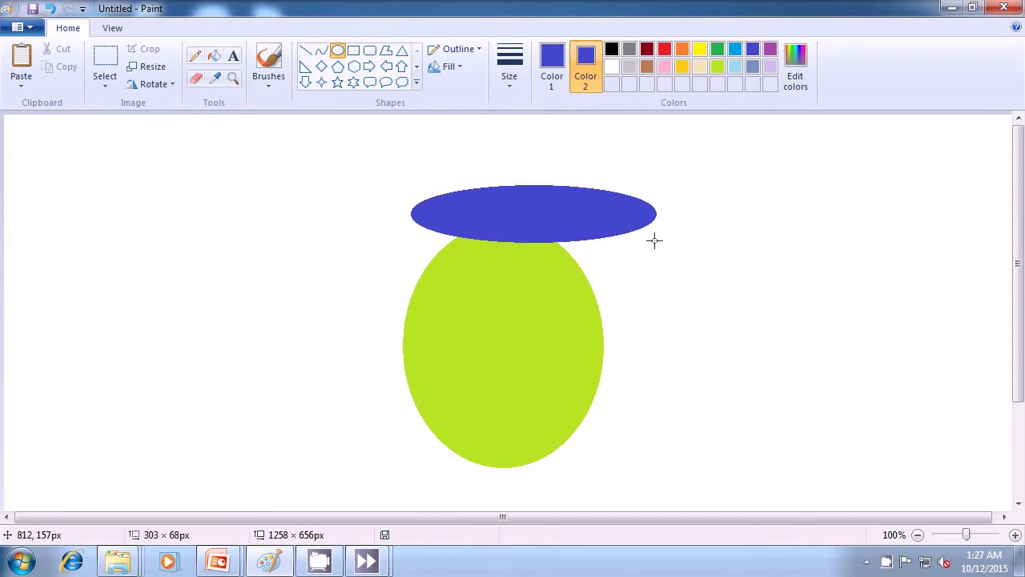
{"action": "left_click_drag", "start_coordinate": [654, 240], "coordinate": [654, 241]}
{"action": "left_click", "coordinate": [736, 252]}
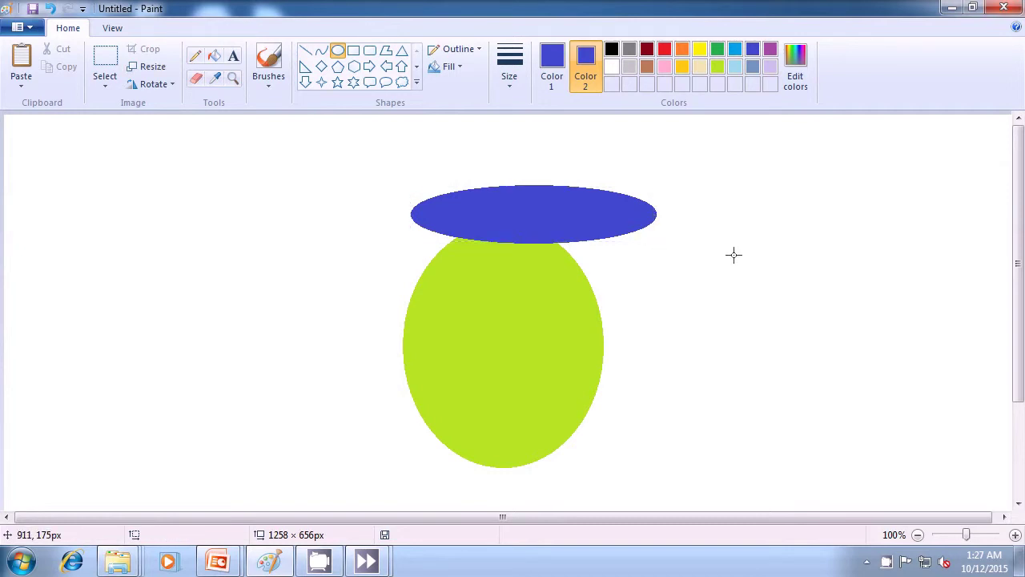
Draw a narrow, upright solid gold ellipse inside the left half of the lime oval, with outline and fill both gold.
{"action": "left_click", "coordinate": [682, 66]}
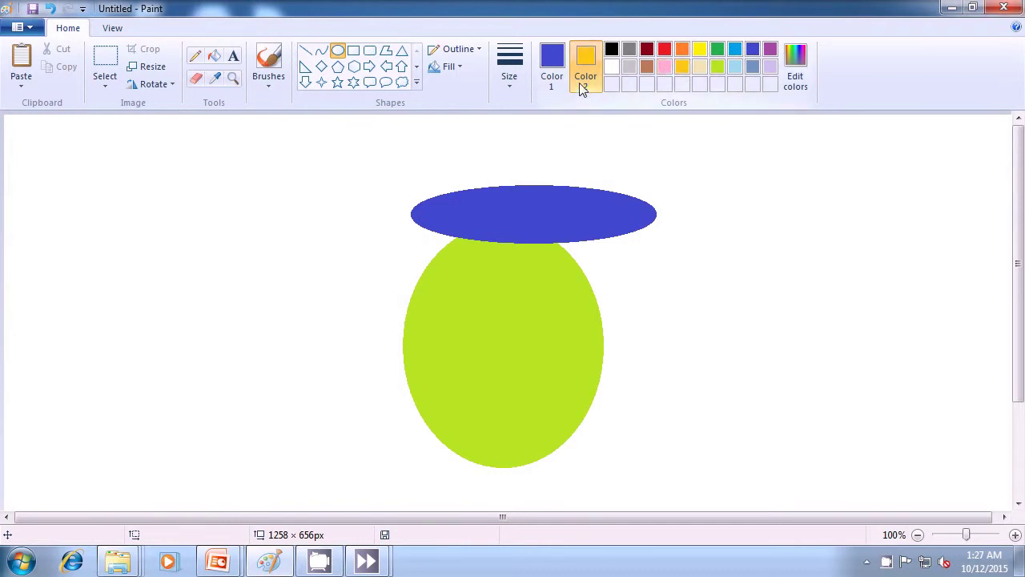
{"action": "left_click", "coordinate": [550, 64]}
{"action": "left_click", "coordinate": [700, 68]}
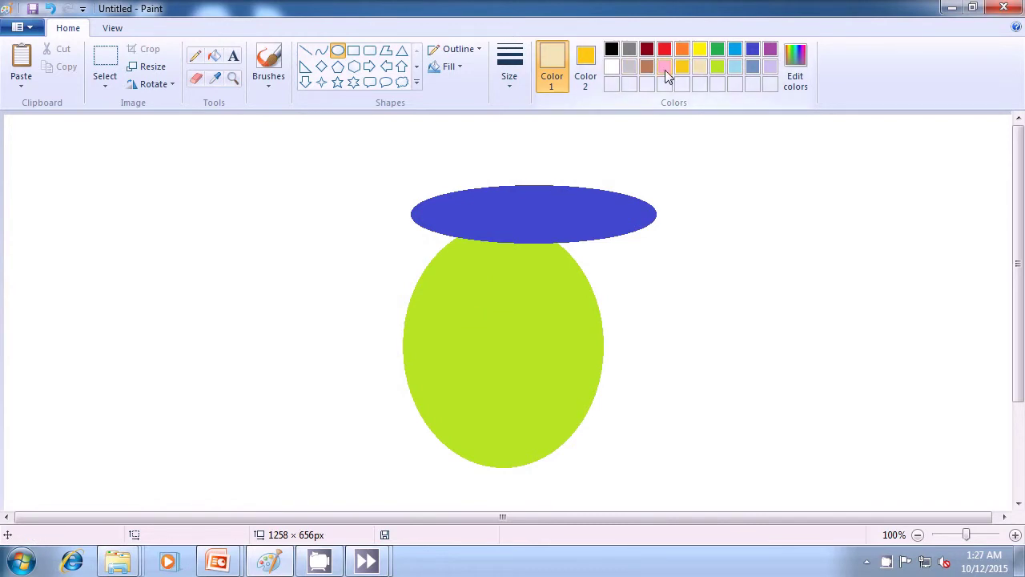
{"action": "left_click", "coordinate": [681, 68]}
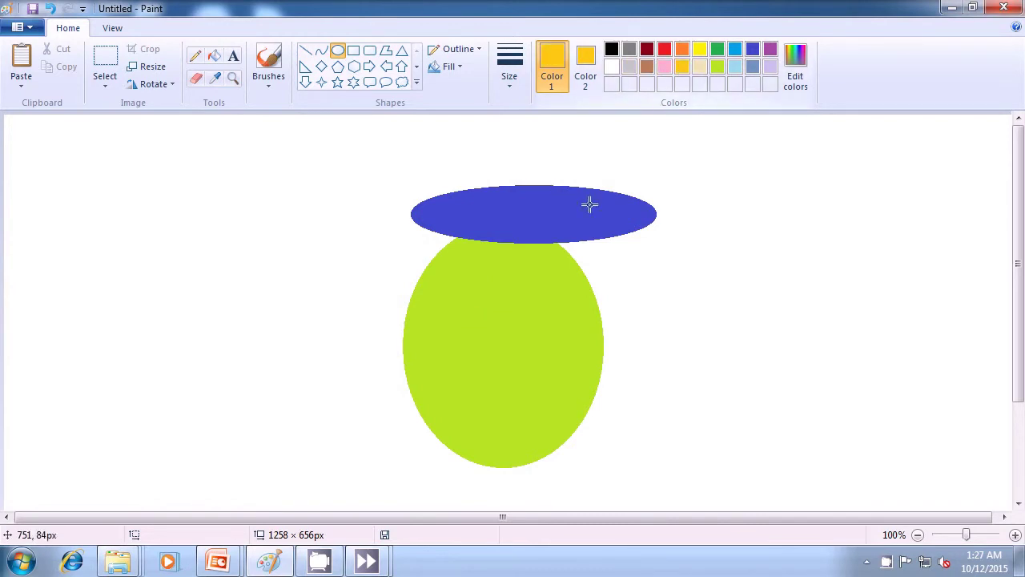
{"action": "left_click_drag", "start_coordinate": [461, 342], "coordinate": [483, 425]}
{"action": "left_click", "coordinate": [685, 356]}
Draw a small, flat solid black ellipse about 50 × 8 px inside the lower right part of the lime oval.
{"action": "left_click", "coordinate": [612, 50]}
{"action": "left_click", "coordinate": [586, 64]}
{"action": "left_click", "coordinate": [612, 50]}
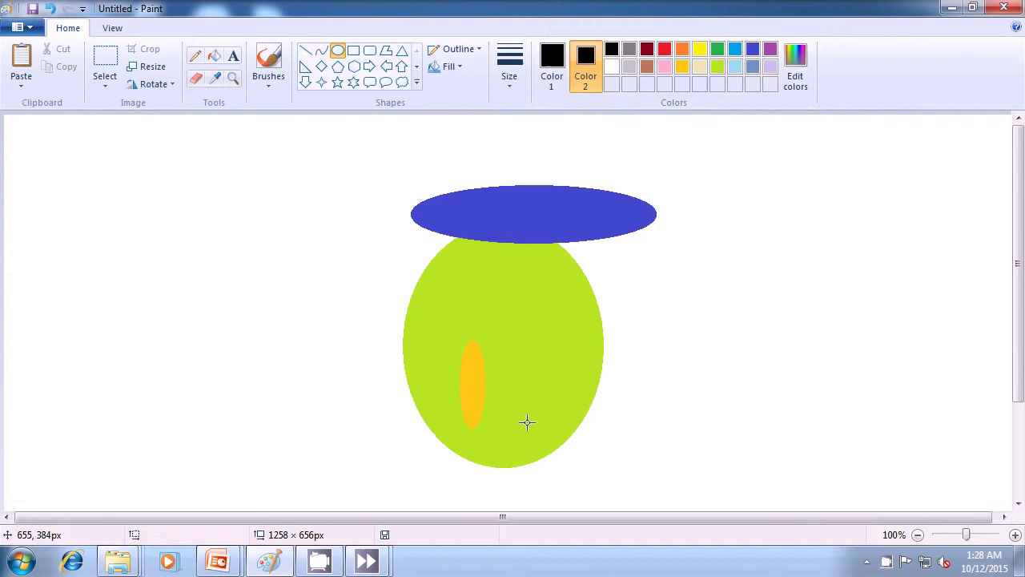
{"action": "left_click_drag", "start_coordinate": [508, 426], "coordinate": [548, 432]}
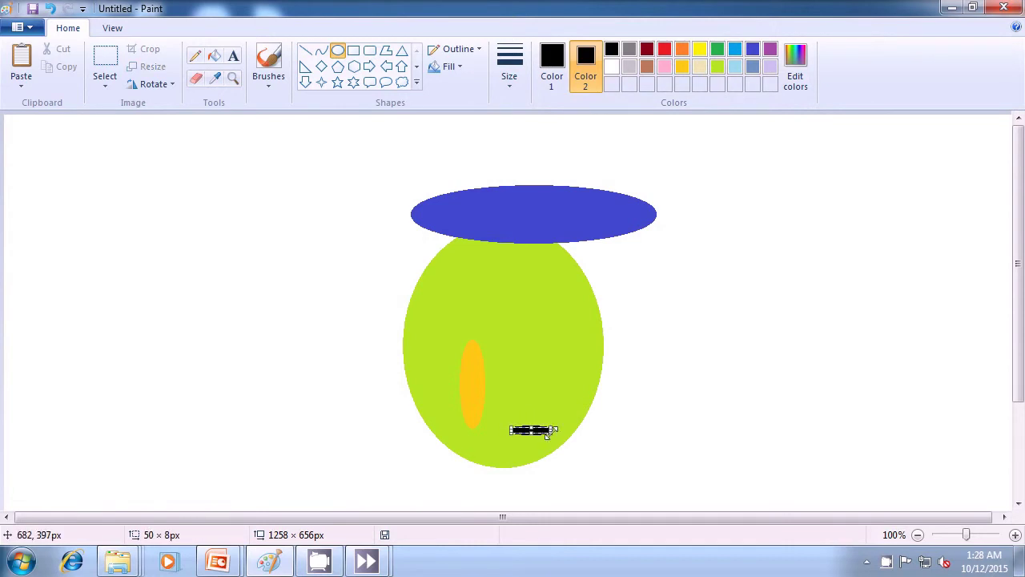
{"action": "left_click", "coordinate": [651, 427]}
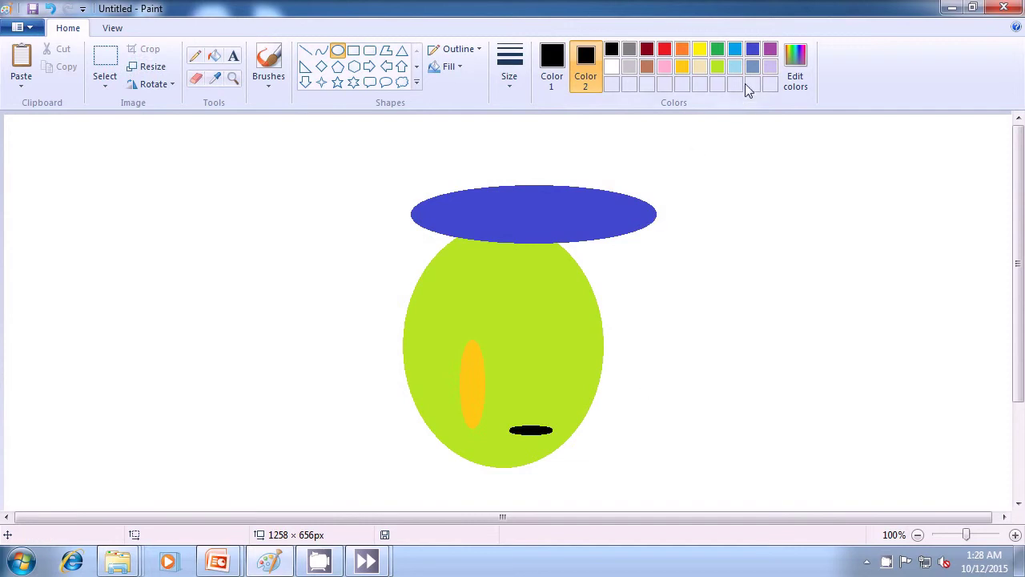
Draw a flat solid turquoise ellipse across the lime oval's right edge, with outline and fill both turquoise.
{"action": "left_click", "coordinate": [735, 54]}
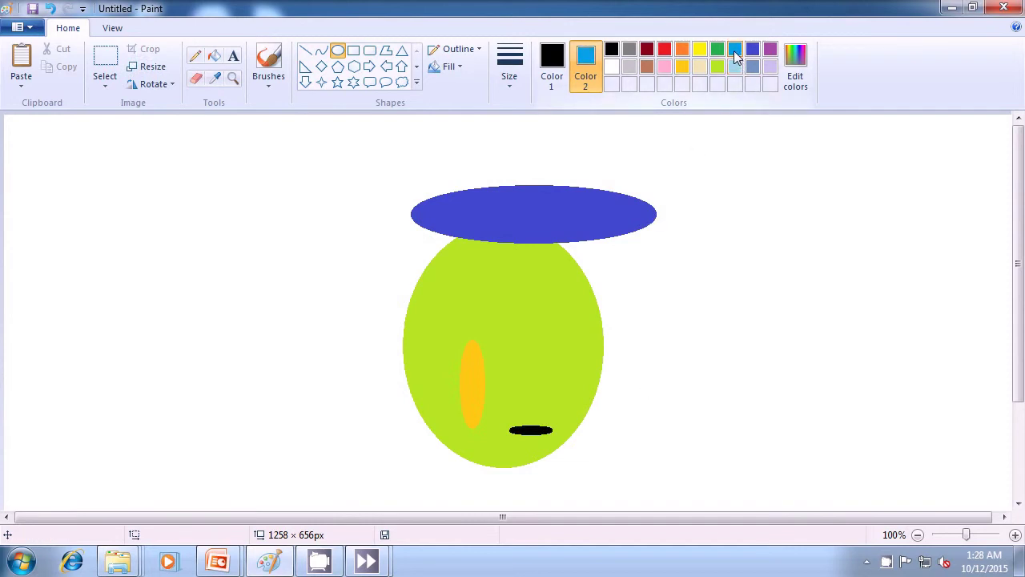
{"action": "left_click", "coordinate": [552, 62]}
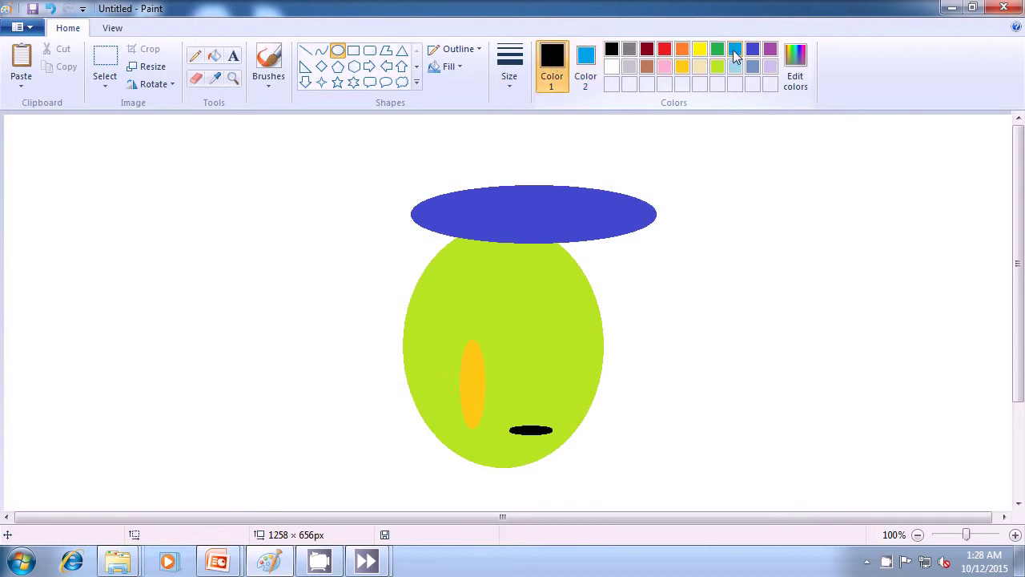
{"action": "left_click", "coordinate": [736, 55]}
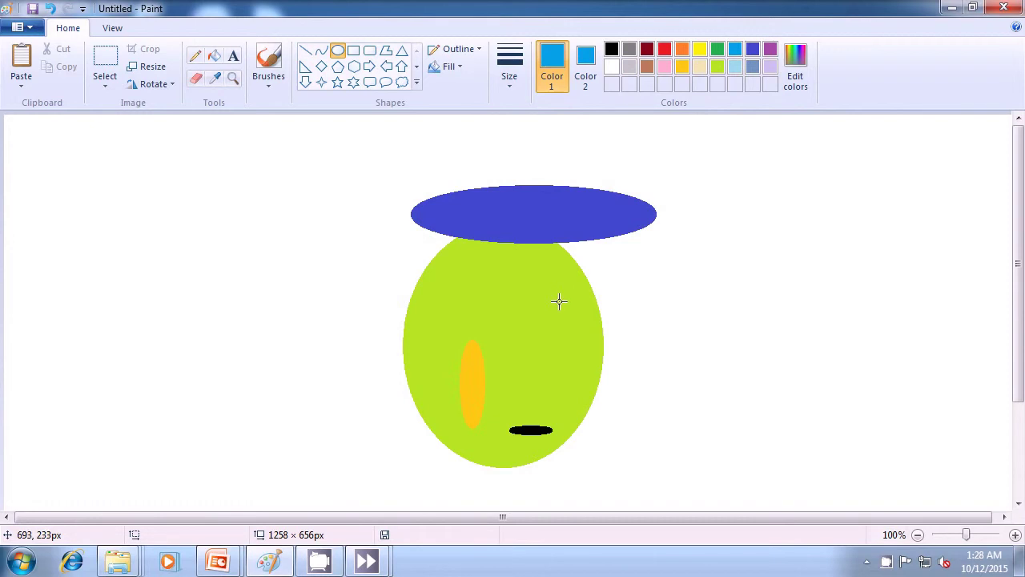
{"action": "left_click_drag", "start_coordinate": [556, 288], "coordinate": [682, 347]}
{"action": "left_click", "coordinate": [759, 316]}
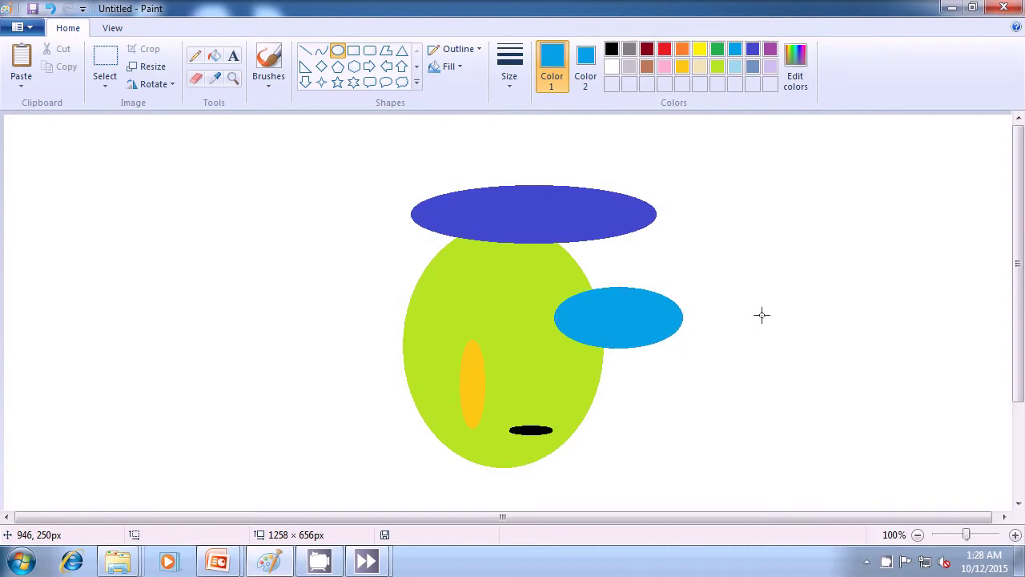
Draw a small, upright solid gold ellipse overlapping the lower left end of the turquoise ellipse.
{"action": "left_click", "coordinate": [683, 69]}
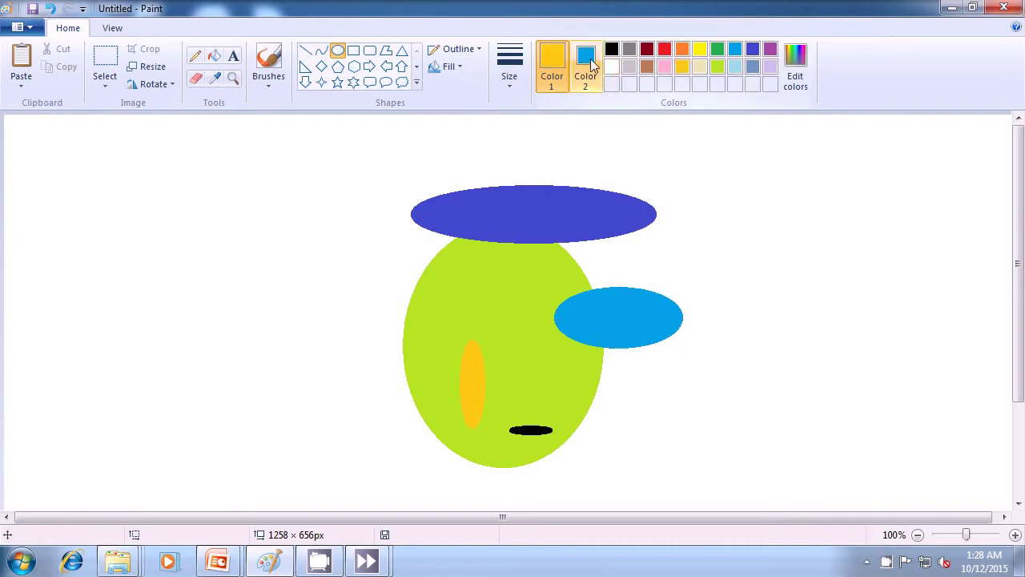
{"action": "left_click", "coordinate": [585, 68]}
{"action": "left_click", "coordinate": [683, 70]}
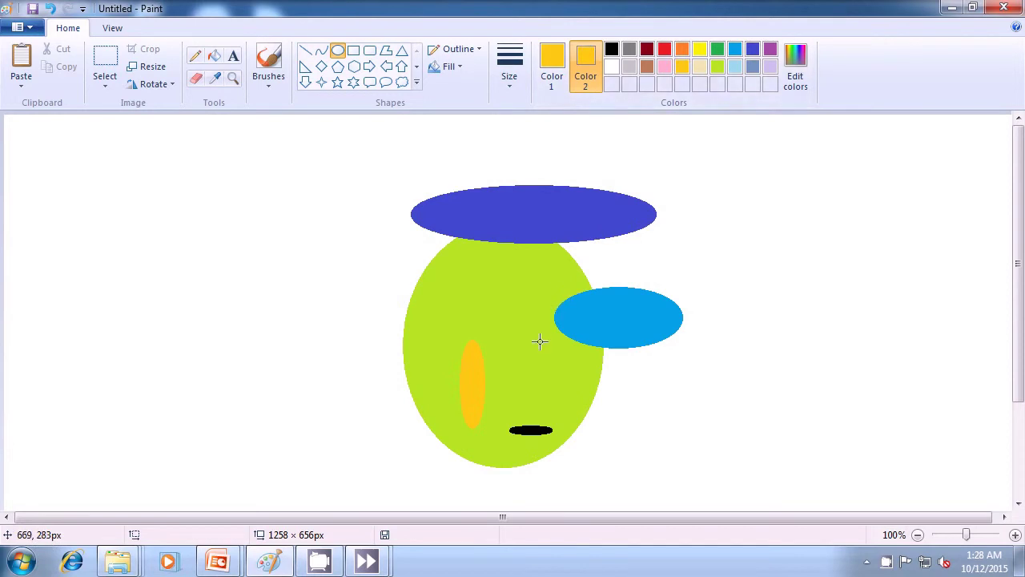
{"action": "mouse_move", "coordinate": [567, 324]}
{"action": "left_mouse_down"}
{"action": "mouse_move", "coordinate": [568, 365]}
{"action": "mouse_move", "coordinate": [548, 384]}
{"action": "left_mouse_up"}
{"action": "left_click", "coordinate": [687, 402]}
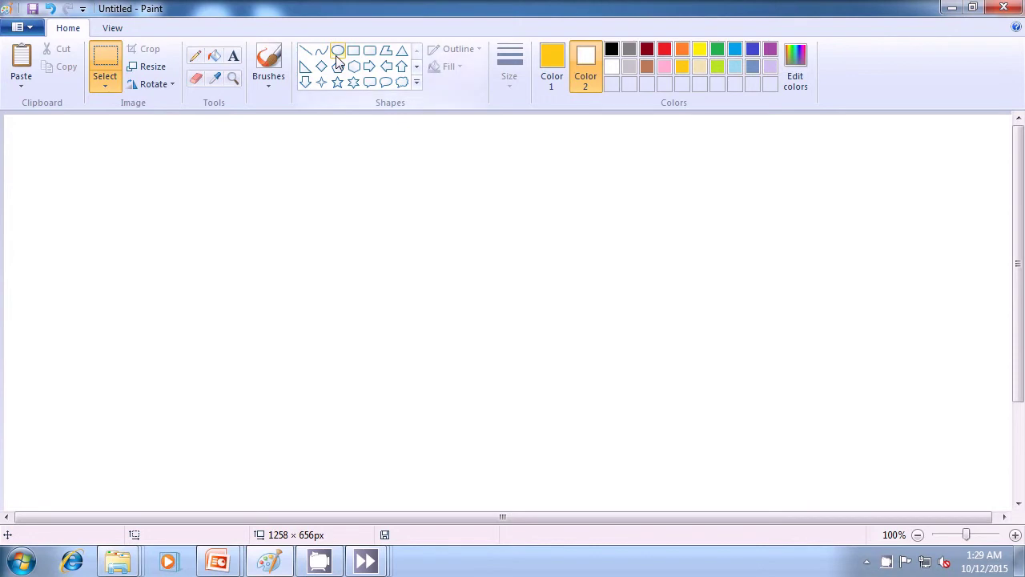
Draw a large black circle with black outline and solid colour fill in the middle of the blank canvas.
{"action": "left_click", "coordinate": [337, 53]}
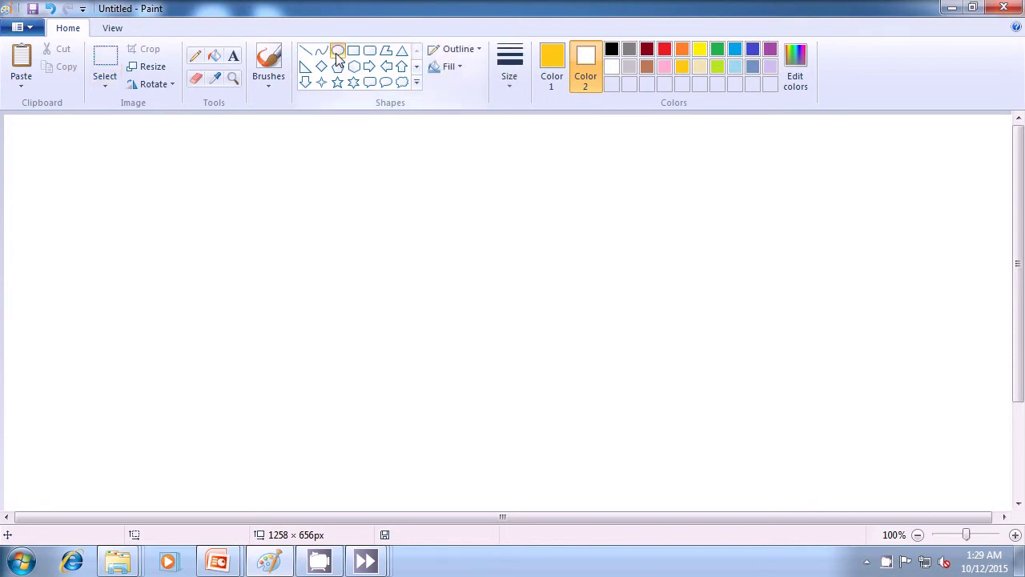
{"action": "left_click", "coordinate": [552, 61]}
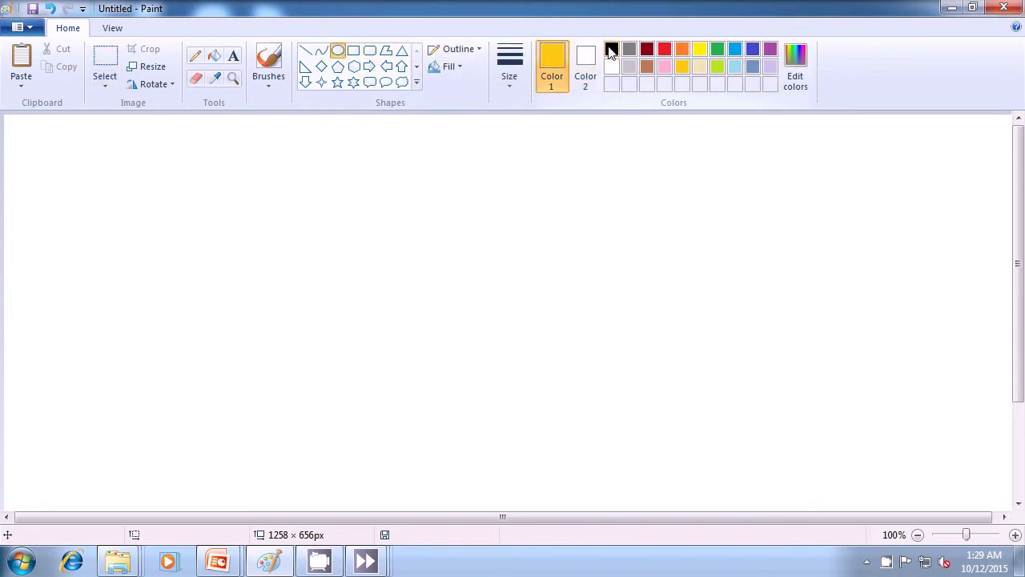
{"action": "left_click", "coordinate": [610, 50]}
{"action": "left_click", "coordinate": [584, 66]}
{"action": "left_click", "coordinate": [610, 51]}
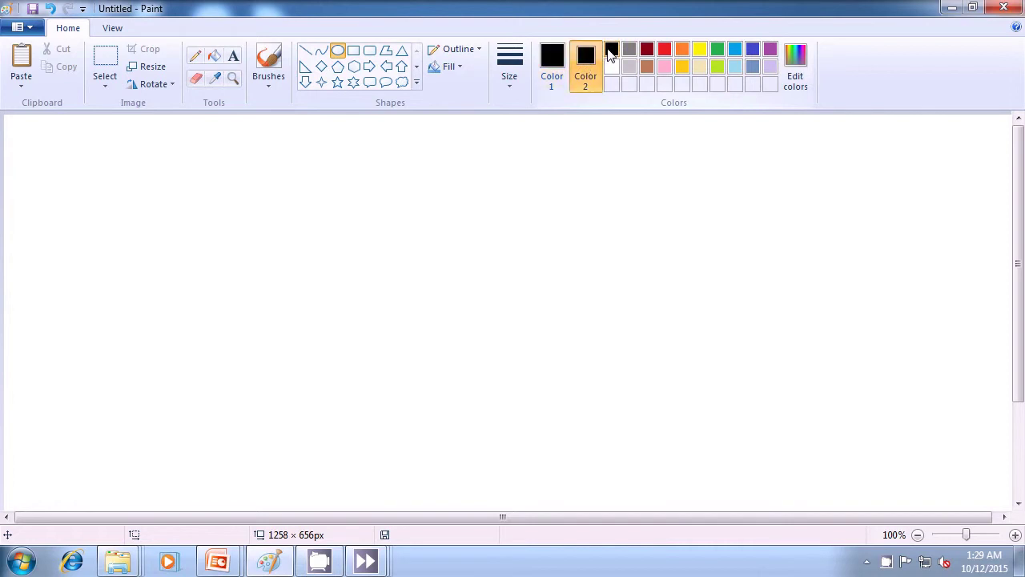
{"action": "left_click", "coordinate": [462, 71]}
{"action": "left_click", "coordinate": [473, 103]}
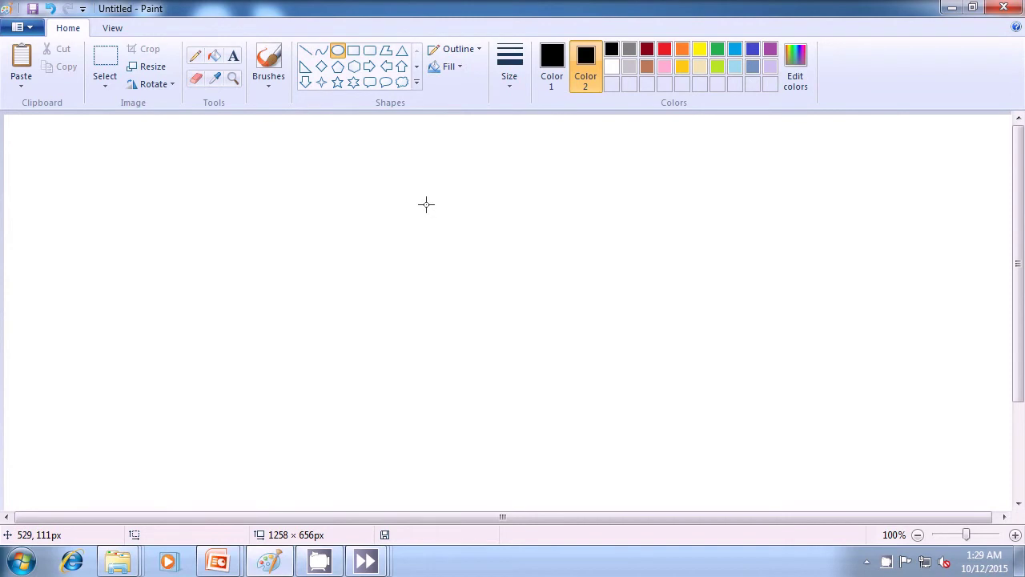
{"action": "left_click_drag", "start_coordinate": [384, 251], "coordinate": [575, 451]}
{"action": "left_click", "coordinate": [662, 419]}
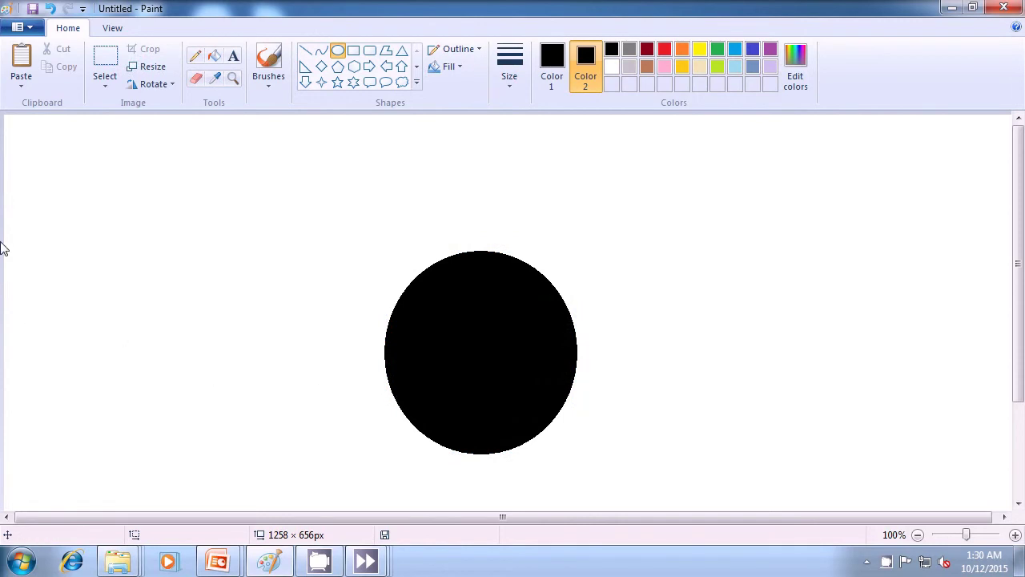
Draw a flat solid light-yellow ellipse overlapping the black circle's upper edge and a small upright one about 26 × 39 px on top of it.
{"action": "left_click", "coordinate": [698, 65]}
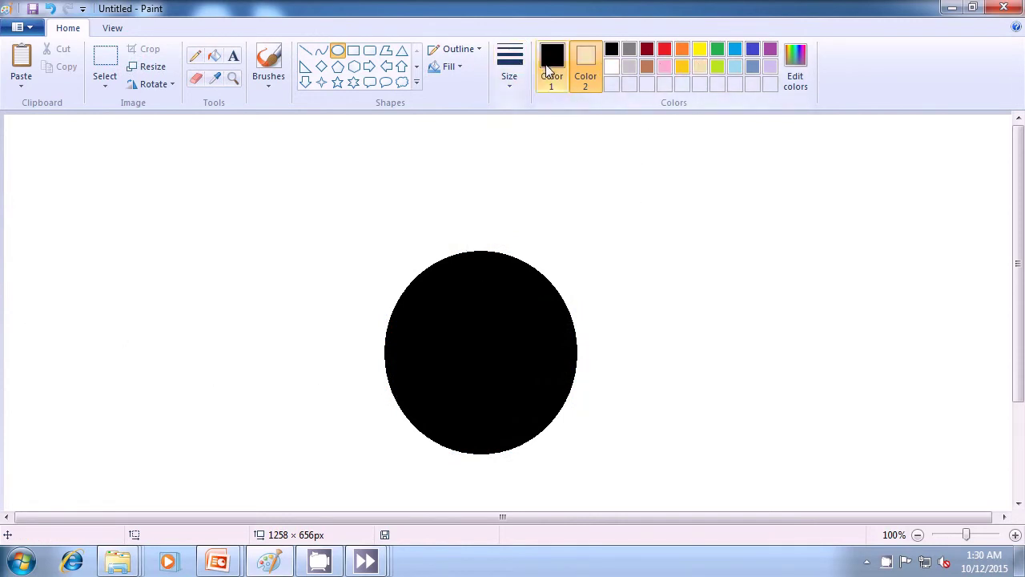
{"action": "left_click", "coordinate": [551, 68]}
{"action": "left_click", "coordinate": [699, 68]}
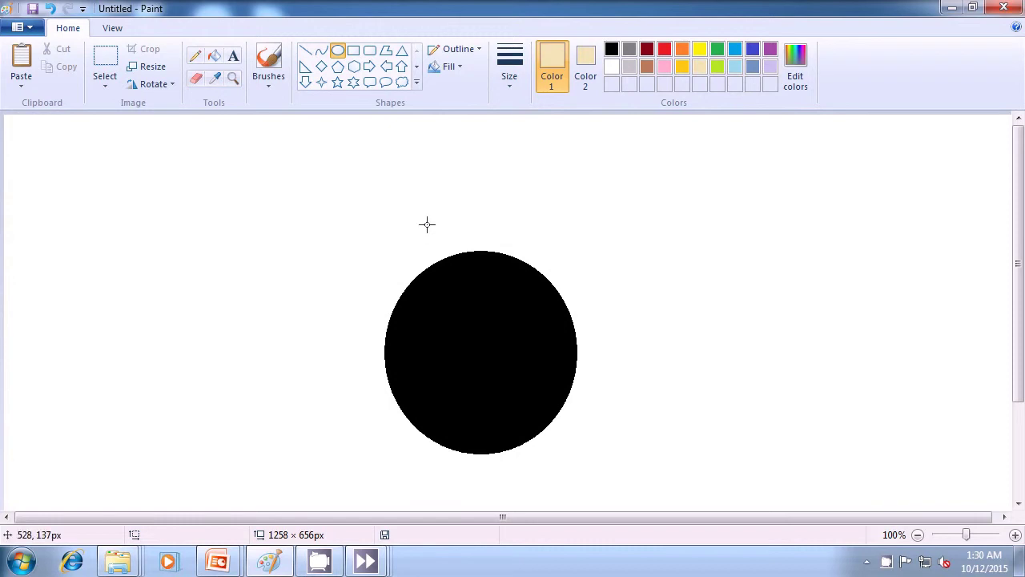
{"action": "left_click_drag", "start_coordinate": [413, 219], "coordinate": [565, 265]}
{"action": "left_click", "coordinate": [651, 277]}
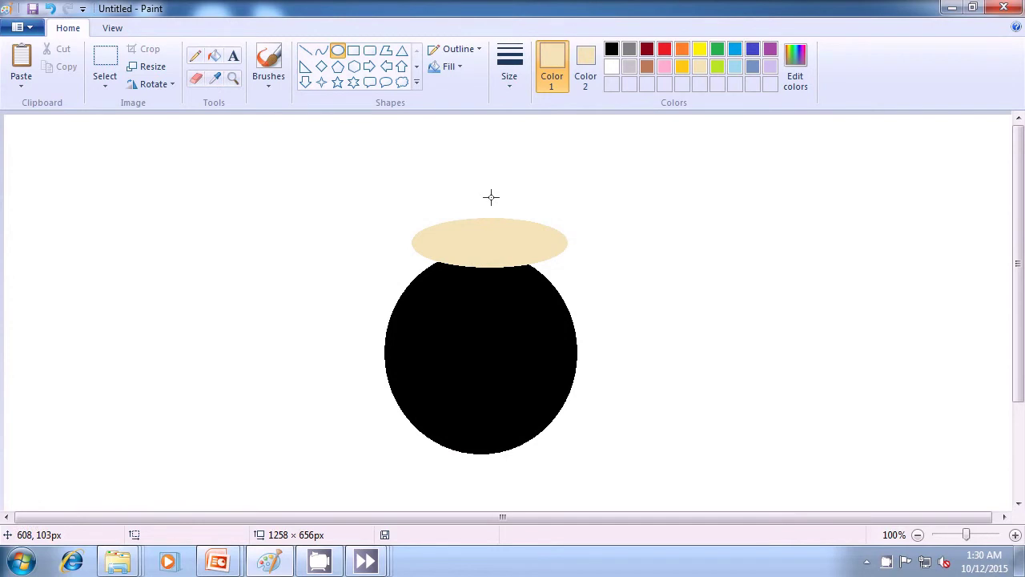
{"action": "left_click_drag", "start_coordinate": [488, 188], "coordinate": [507, 217]}
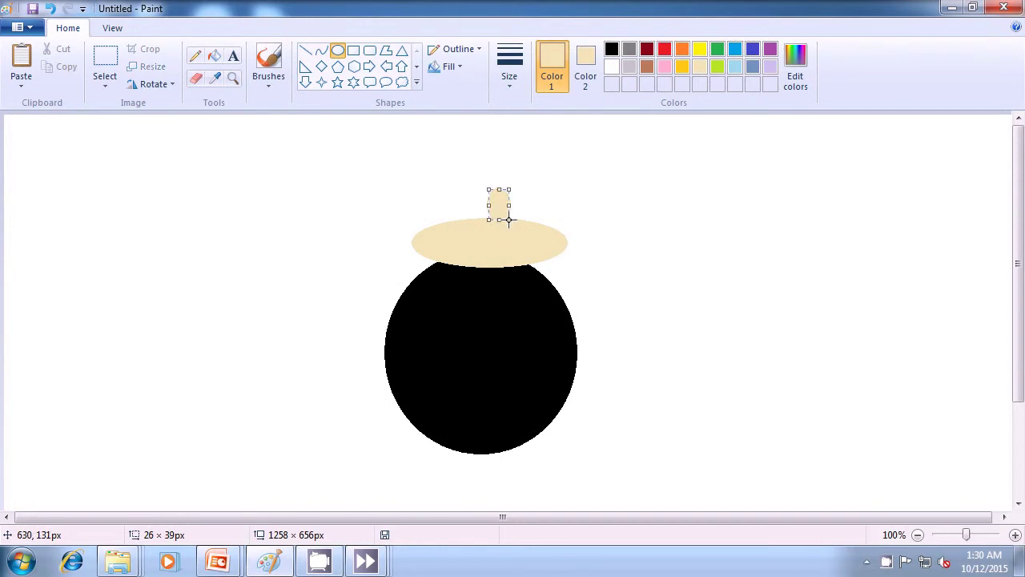
{"action": "left_click", "coordinate": [645, 219]}
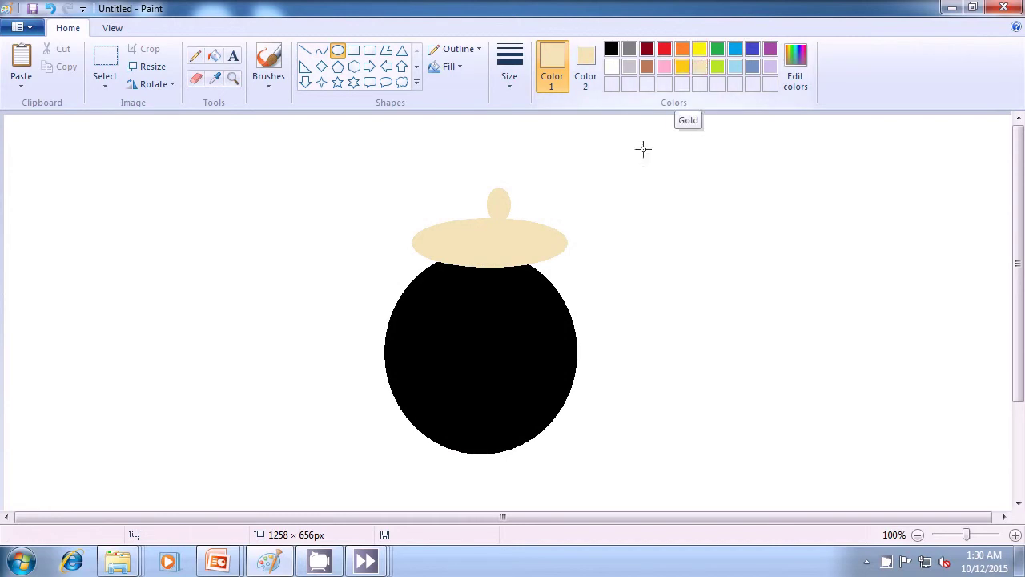
Scatter six tiny solid light-yellow ellipses over the left and lower-left part of the black circle.
{"action": "left_click_drag", "start_coordinate": [395, 338], "coordinate": [403, 345]}
{"action": "left_click", "coordinate": [407, 357]}
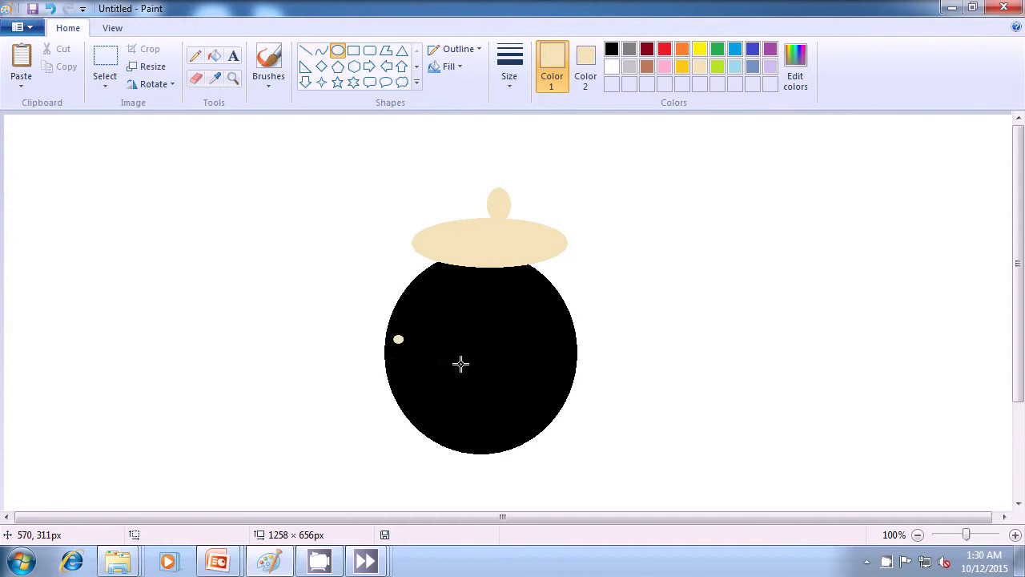
{"action": "left_click", "coordinate": [429, 353]}
{"action": "left_click_drag", "start_coordinate": [429, 353], "coordinate": [432, 365]}
{"action": "left_click", "coordinate": [464, 364]}
{"action": "left_click_drag", "start_coordinate": [407, 381], "coordinate": [430, 415]}
{"action": "left_click", "coordinate": [437, 398]}
{"action": "left_click", "coordinate": [449, 415]}
{"action": "left_click_drag", "start_coordinate": [449, 414], "coordinate": [449, 422]}
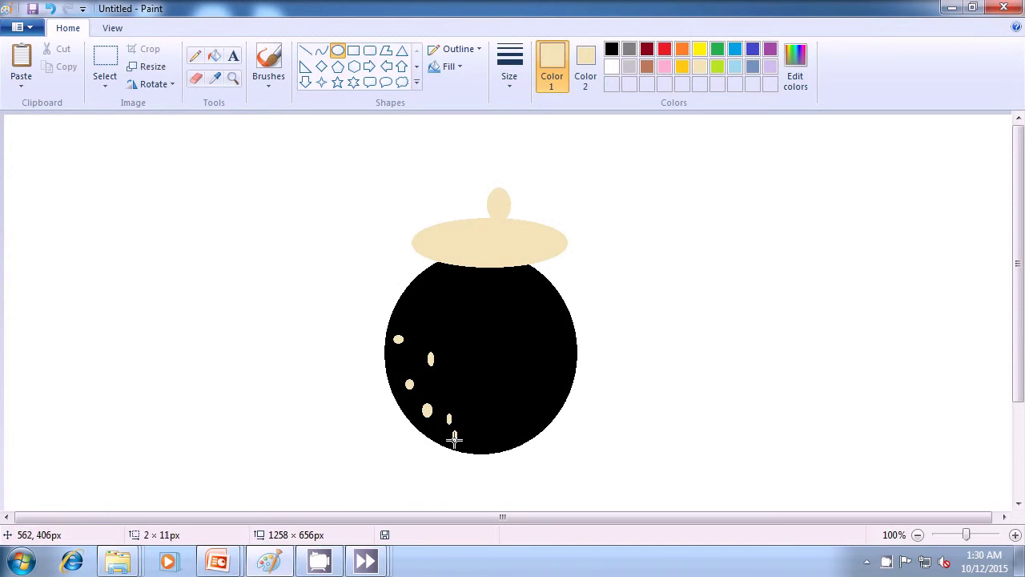
{"action": "left_click", "coordinate": [493, 432]}
Add four small solid light-yellow ellipses, three along the lower right of the black circle and one near its upper right.
{"action": "left_click_drag", "start_coordinate": [494, 402], "coordinate": [489, 436]}
{"action": "left_click", "coordinate": [502, 435]}
{"action": "left_click", "coordinate": [542, 405]}
{"action": "left_click_drag", "start_coordinate": [533, 406], "coordinate": [535, 417]}
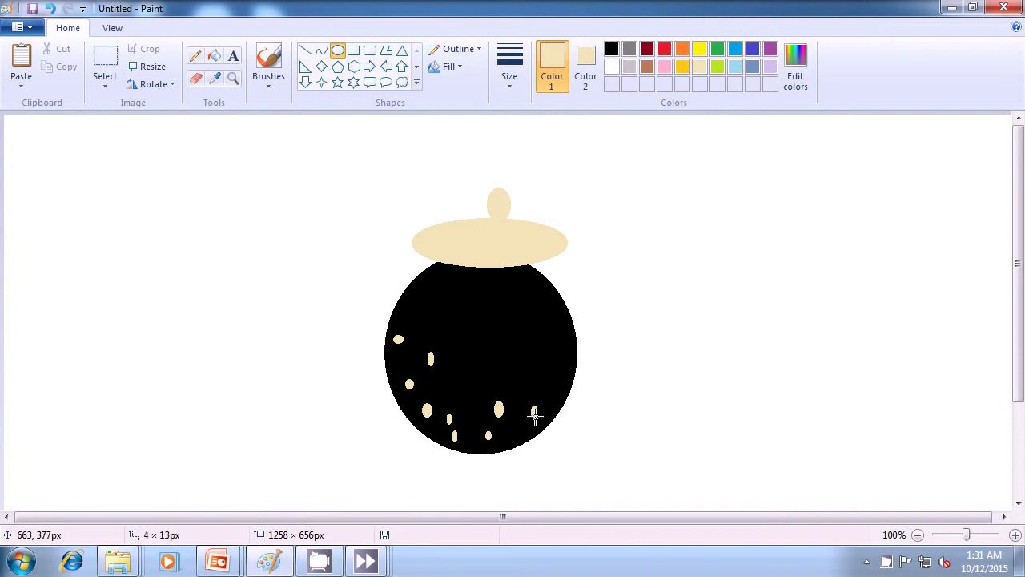
{"action": "left_click", "coordinate": [538, 353]}
{"action": "left_click_drag", "start_coordinate": [524, 312], "coordinate": [529, 333]}
{"action": "left_click", "coordinate": [548, 350]}
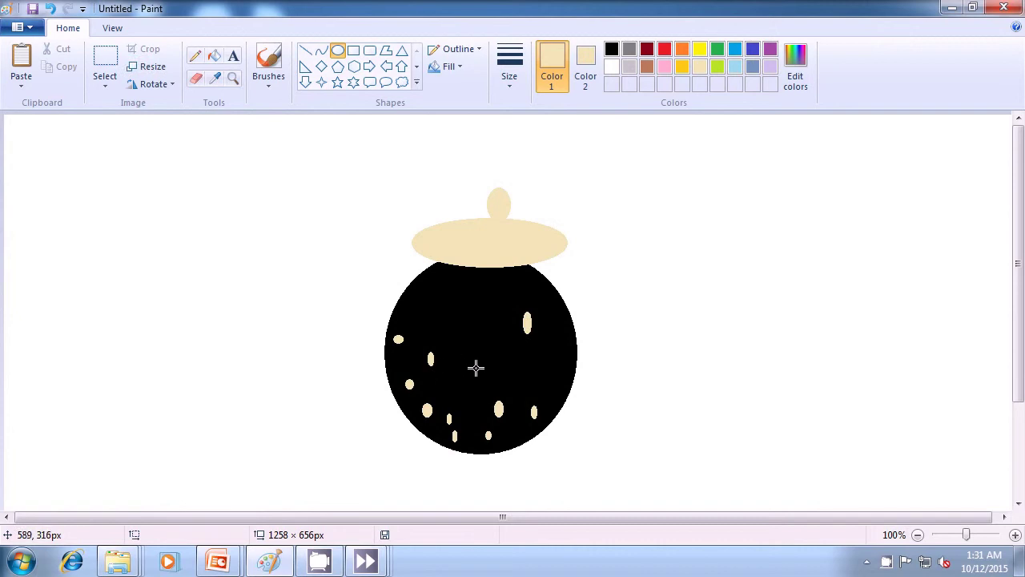
Add four more small light-yellow ellipses, three around the middle of the black circle and one at its upper left.
{"action": "left_click_drag", "start_coordinate": [481, 362], "coordinate": [486, 373]}
{"action": "left_click", "coordinate": [509, 368]}
{"action": "left_click_drag", "start_coordinate": [457, 336], "coordinate": [464, 348]}
{"action": "left_click", "coordinate": [489, 348]}
{"action": "left_click", "coordinate": [433, 310]}
{"action": "left_click_drag", "start_coordinate": [425, 313], "coordinate": [430, 326]}
{"action": "left_click", "coordinate": [466, 322]}
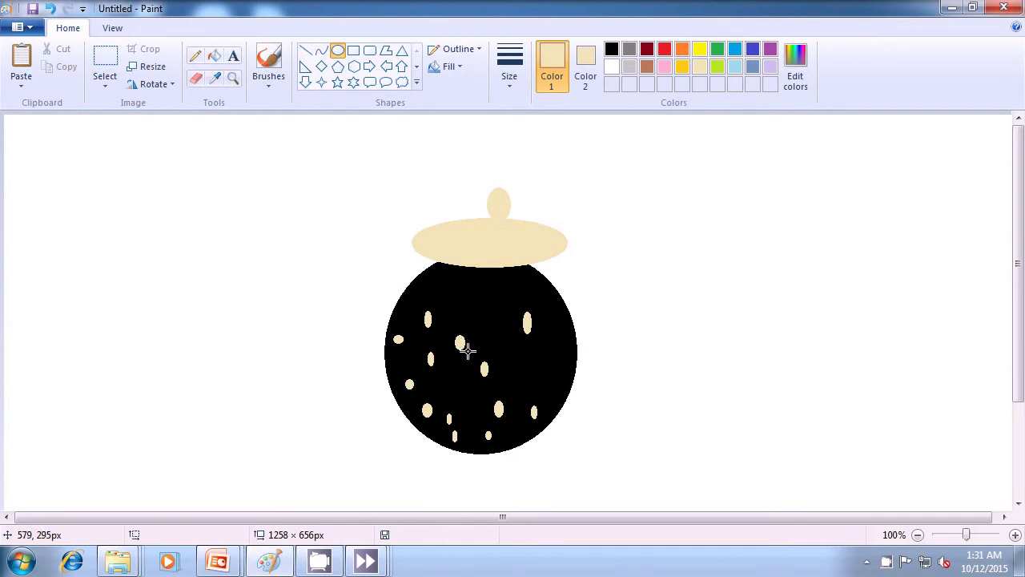
{"action": "left_click_drag", "start_coordinate": [454, 376], "coordinate": [459, 387]}
{"action": "left_click", "coordinate": [621, 373]}
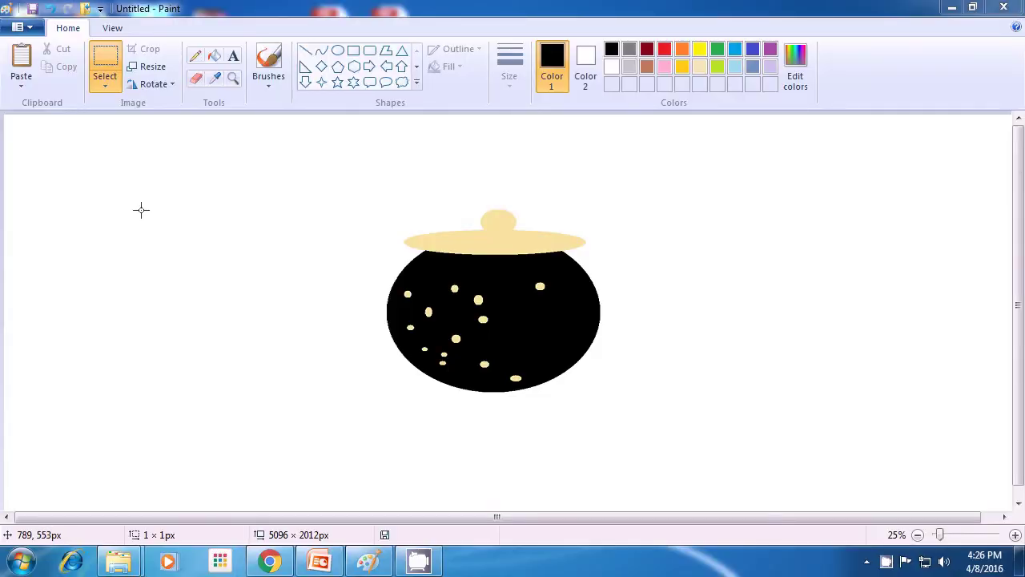
Save the pot picture to the Desktop under the file name "Mspaint 1".
{"action": "left_click", "coordinate": [31, 30]}
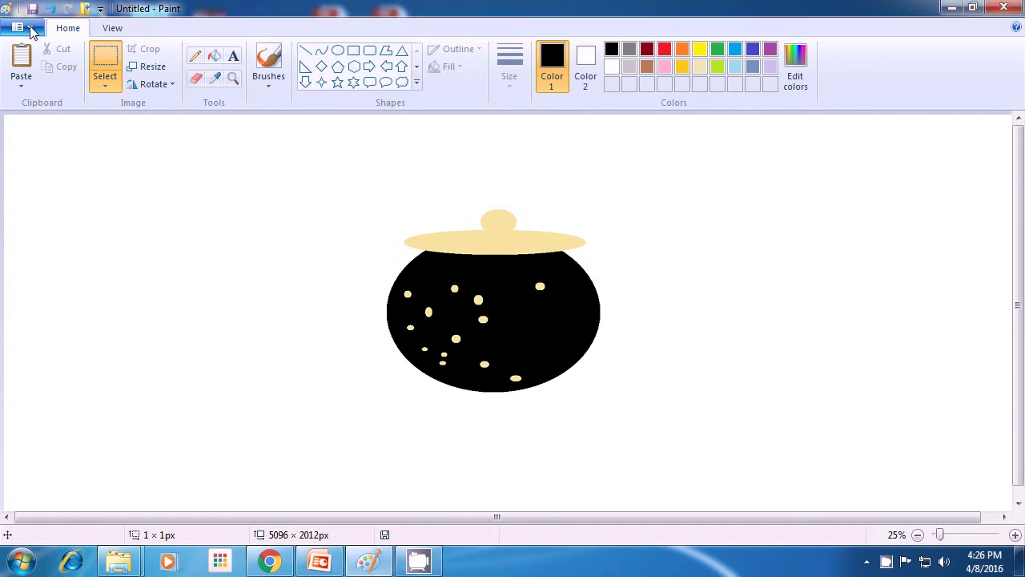
{"action": "left_click", "coordinate": [30, 30]}
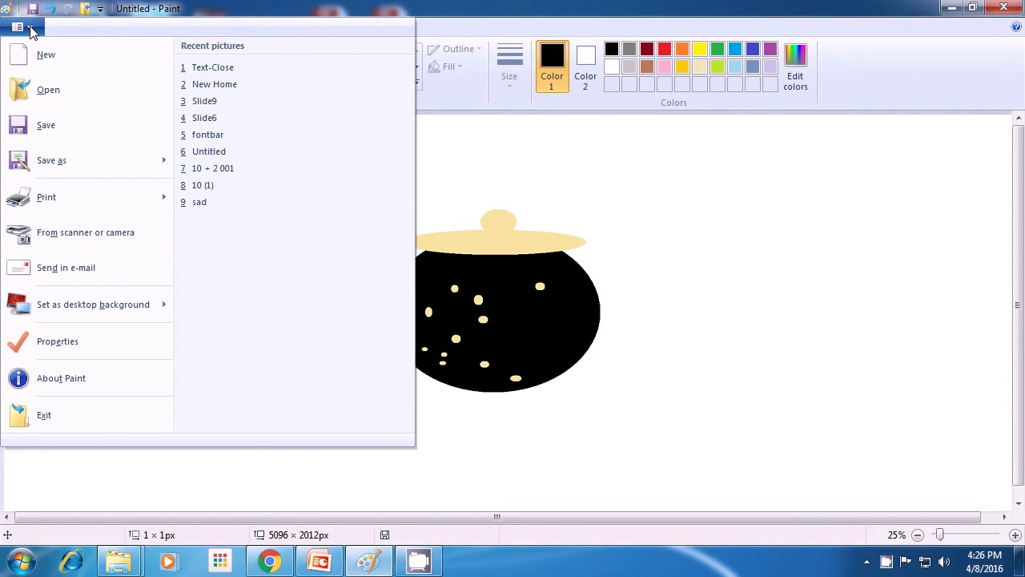
{"action": "left_click", "coordinate": [43, 126]}
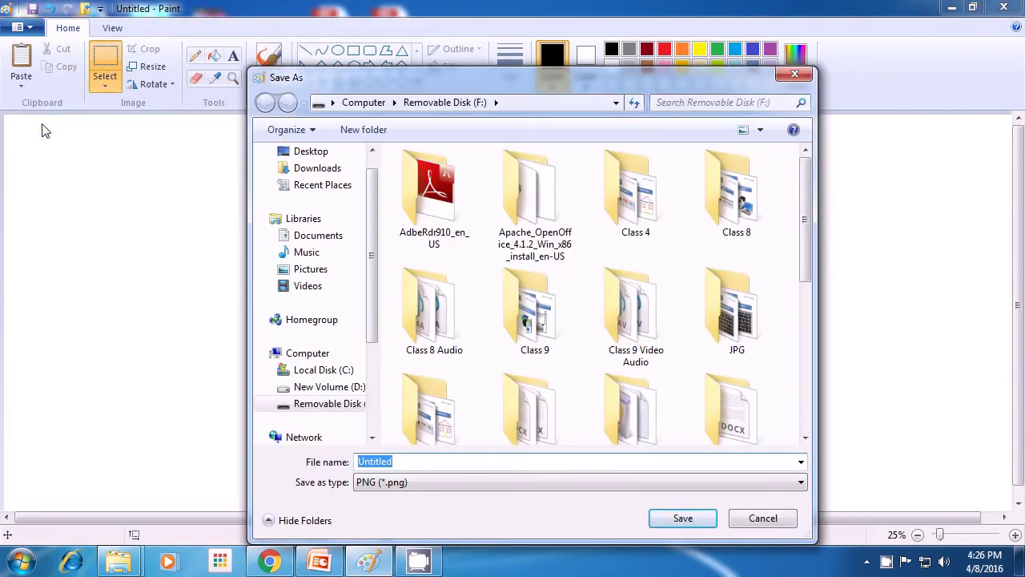
{"action": "left_click", "coordinate": [334, 154]}
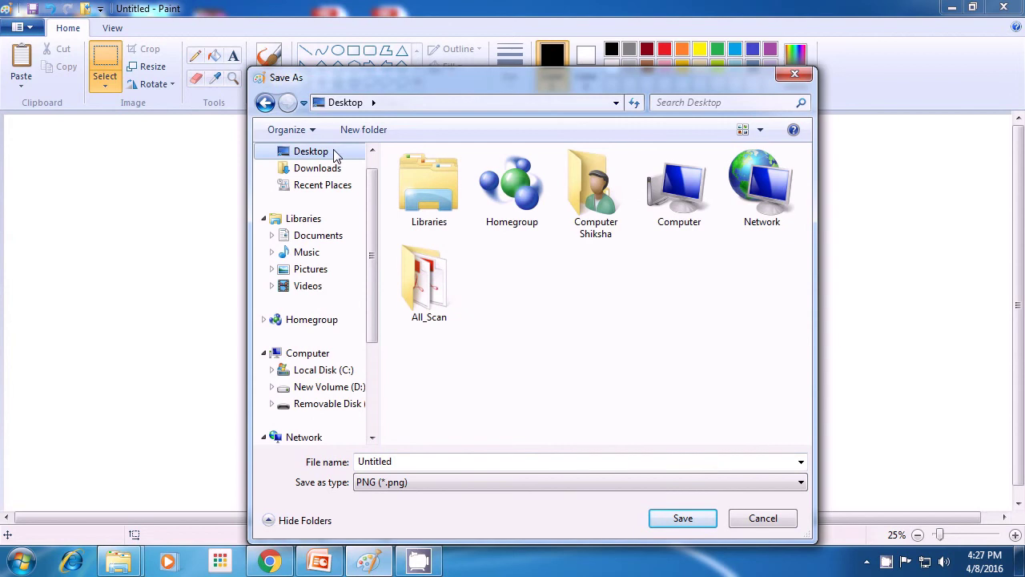
{"action": "double_click", "coordinate": [402, 463]}
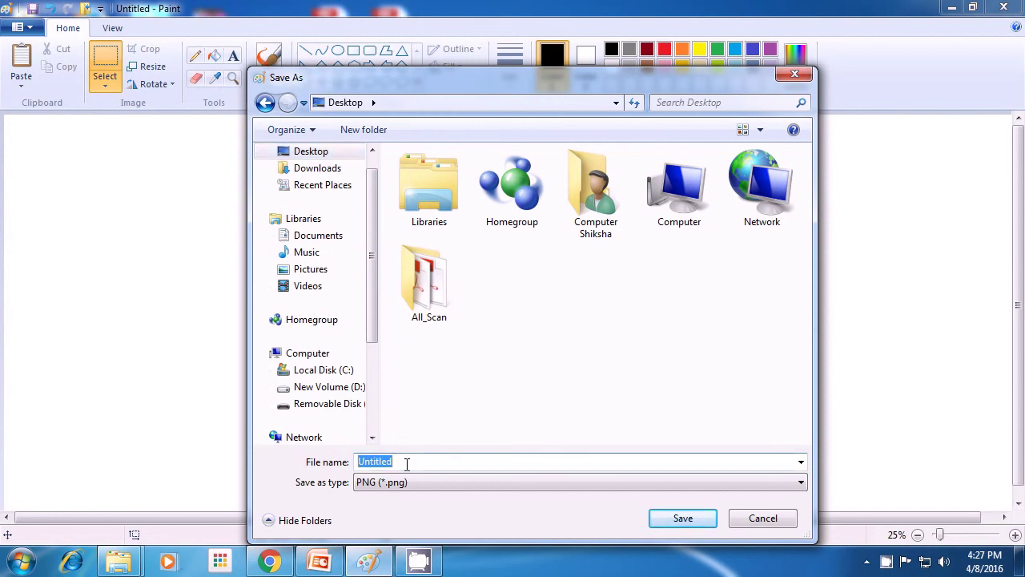
{"action": "key", "text": "BackSpace"}
{"action": "type", "text": "M"}
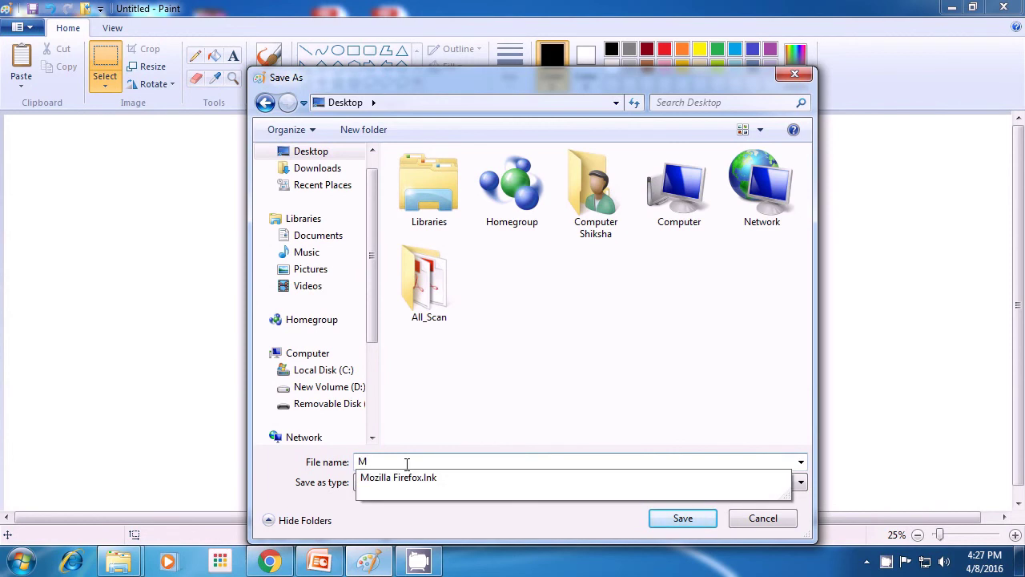
{"action": "type", "text": "s"}
{"action": "type", "text": "paint"}
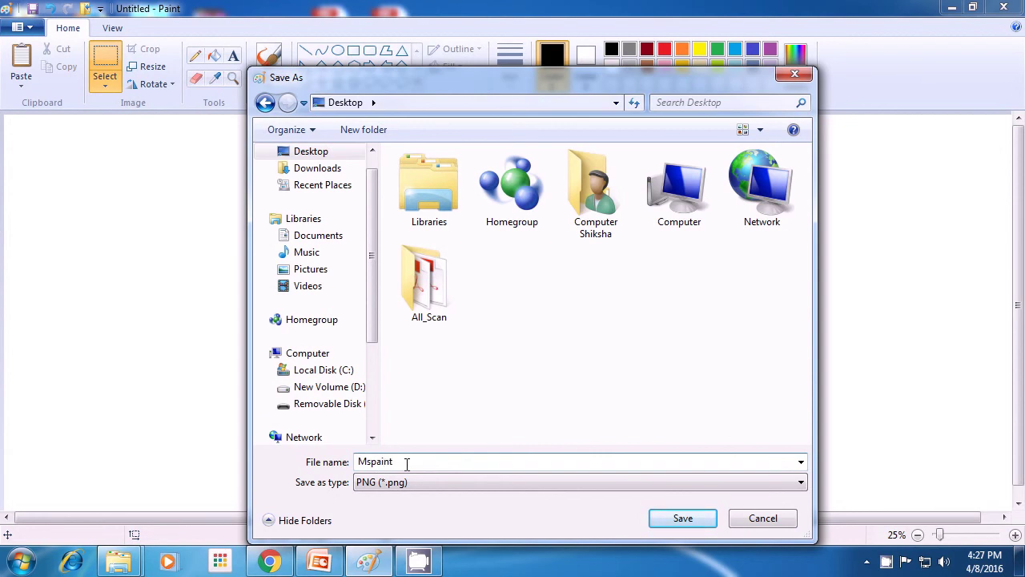
{"action": "type", "text": " 1"}
{"action": "left_click", "coordinate": [683, 518]}
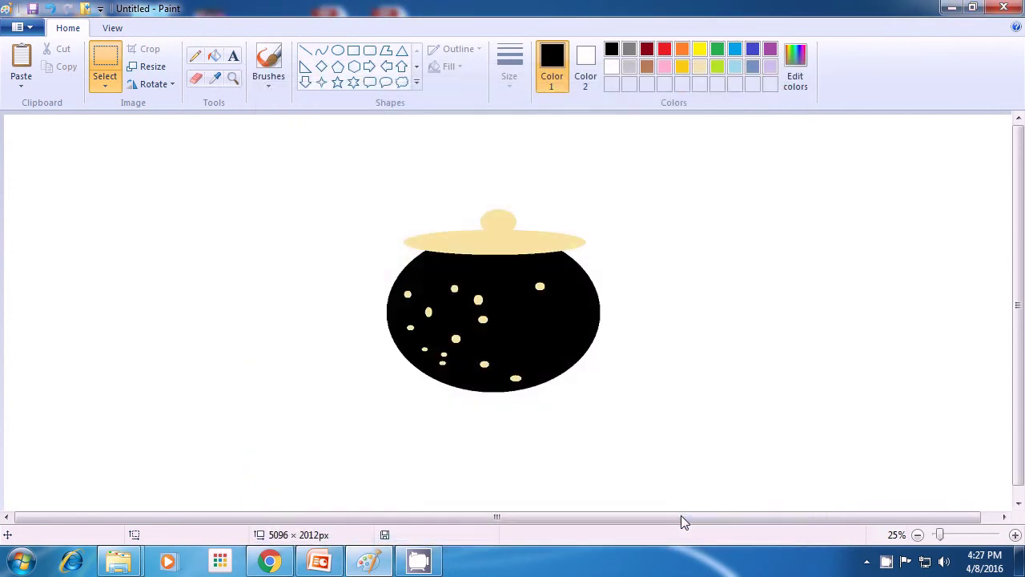